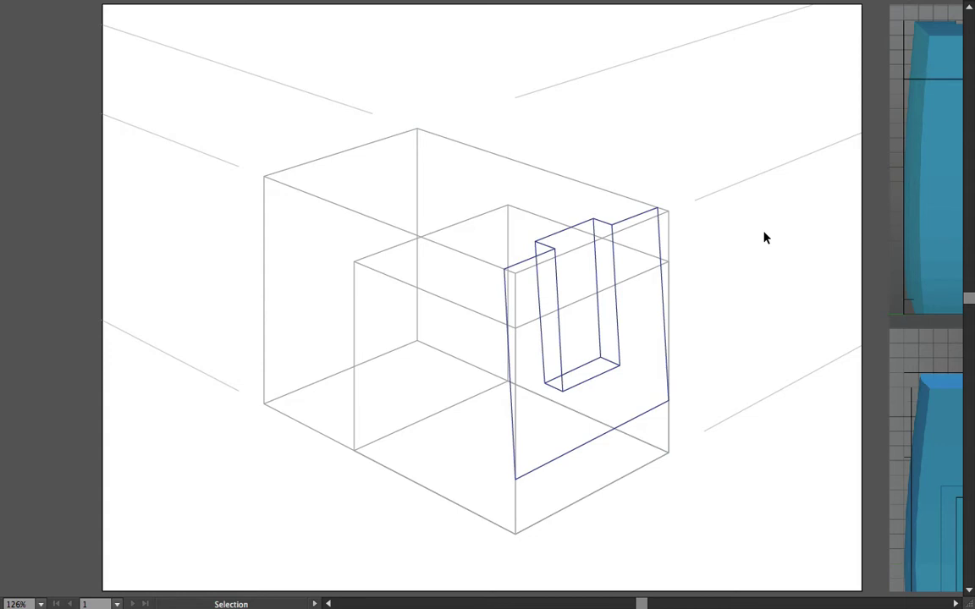
# - Draw two crossing diagonals between the opposite corners of the box's top face
pyautogui.moveTo(791, 291); pyautogui.dragTo(112, 238)
pyautogui.moveTo(555, 145); pyautogui.dragTo(516, 296)
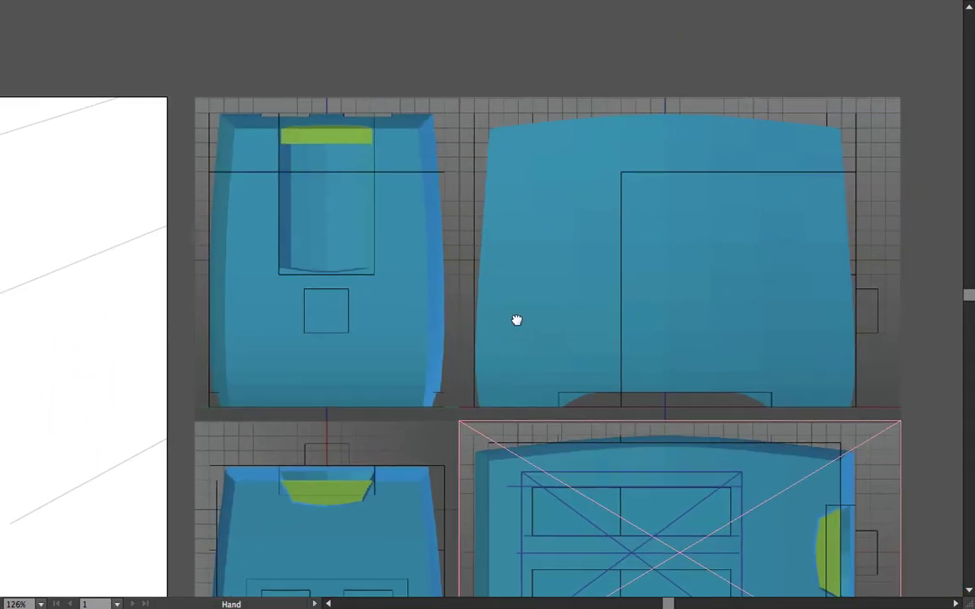
pyautogui.click(479, 139)
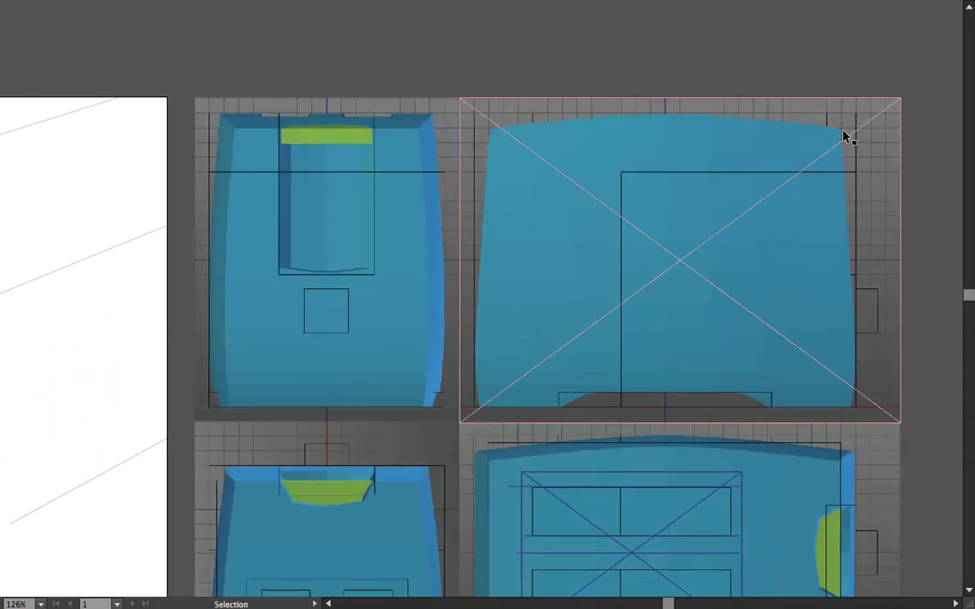
pyautogui.moveTo(651, 356); pyautogui.dragTo(973, 312)
pyautogui.moveTo(835, 340); pyautogui.dragTo(464, 259)
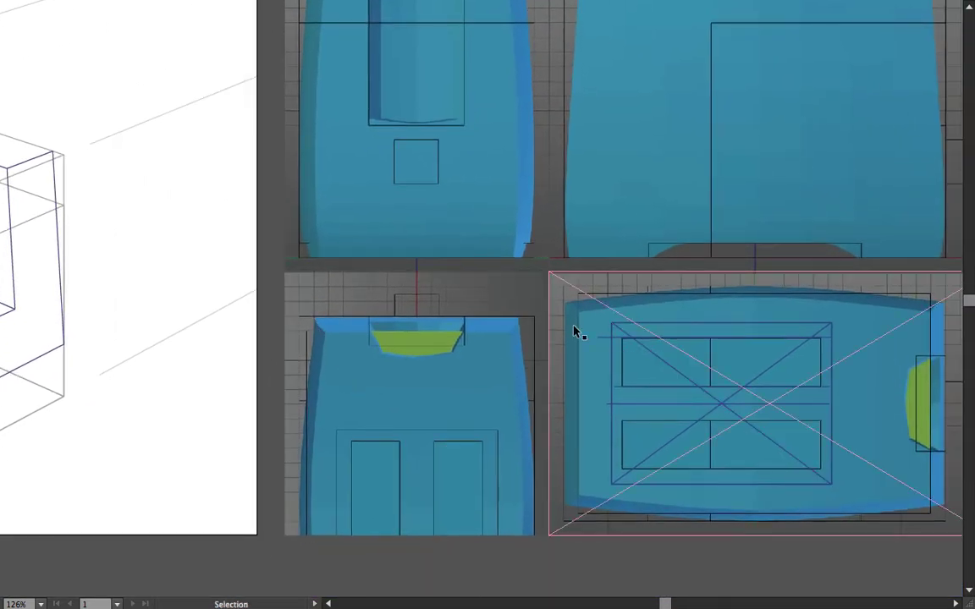
pyautogui.moveTo(125, 248); pyautogui.dragTo(730, 282)
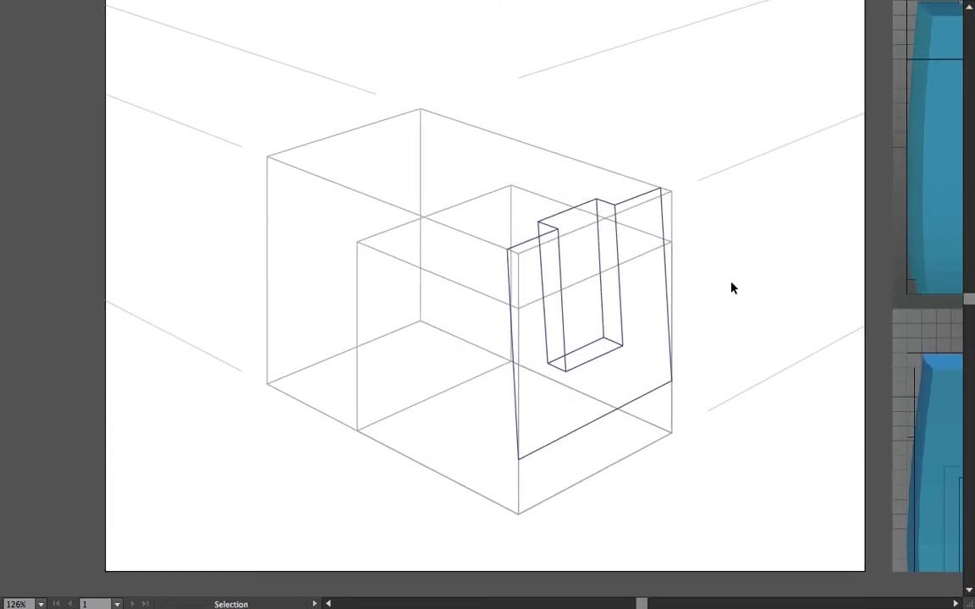
pyautogui.press('\\')
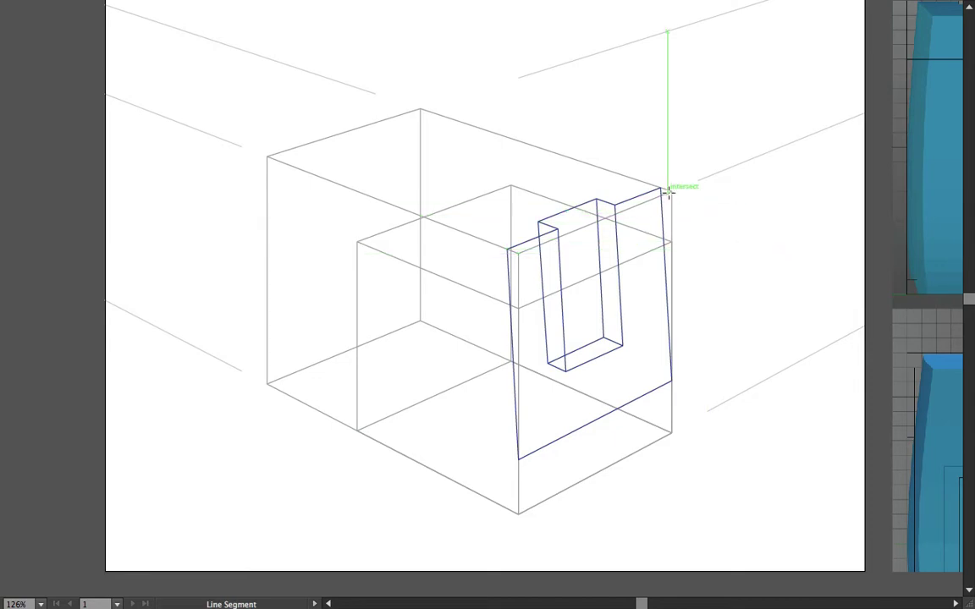
pyautogui.moveTo(670, 190); pyautogui.dragTo(268, 157)
pyautogui.moveTo(509, 249); pyautogui.dragTo(421, 109)
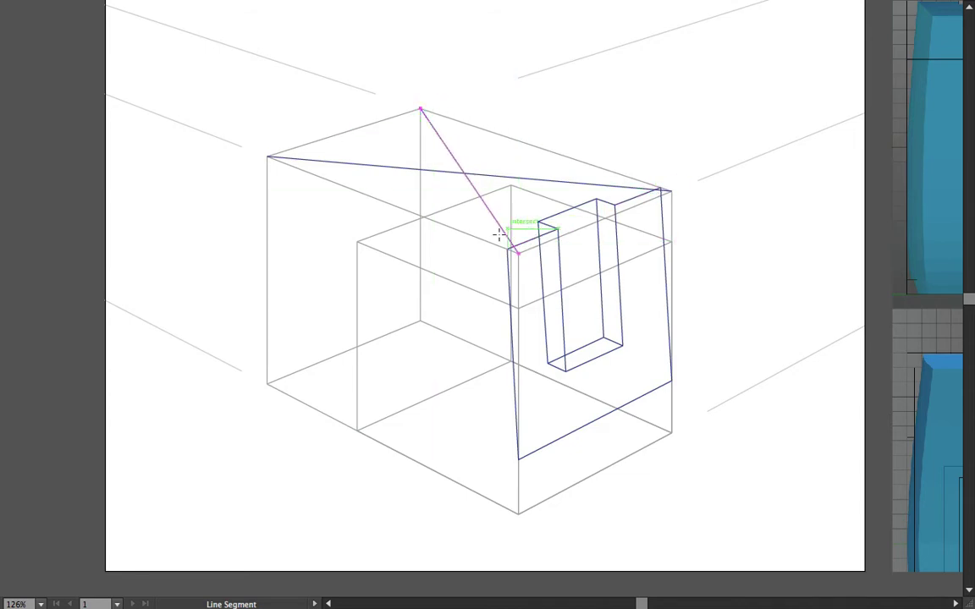
# - Draw a guide line from the left vanishing point to the lower end of the front face's near tapered edge
pyautogui.scroll(-1, 479, 198)
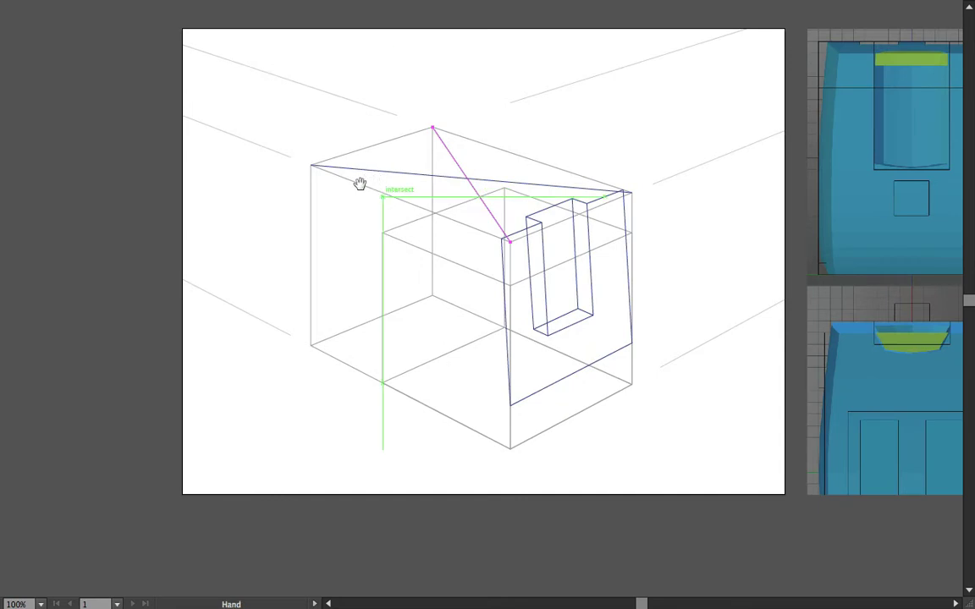
pyautogui.moveTo(316, 222); pyautogui.dragTo(582, 318)
pyautogui.scroll(-3, 578, 299)
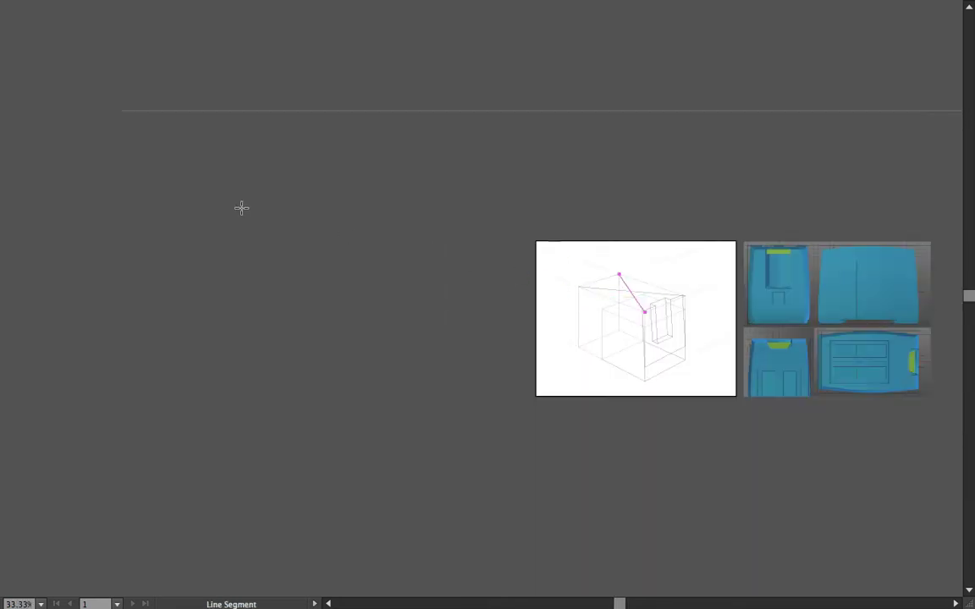
pyautogui.moveTo(123, 110); pyautogui.dragTo(645, 366)
pyautogui.keyDown('super'); pyautogui.click(646, 307); pyautogui.keyUp('super')
pyautogui.keyDown('alt'); pyautogui.keyDown('super'); pyautogui.click(576, 292); pyautogui.keyUp('super'); pyautogui.keyUp('alt')
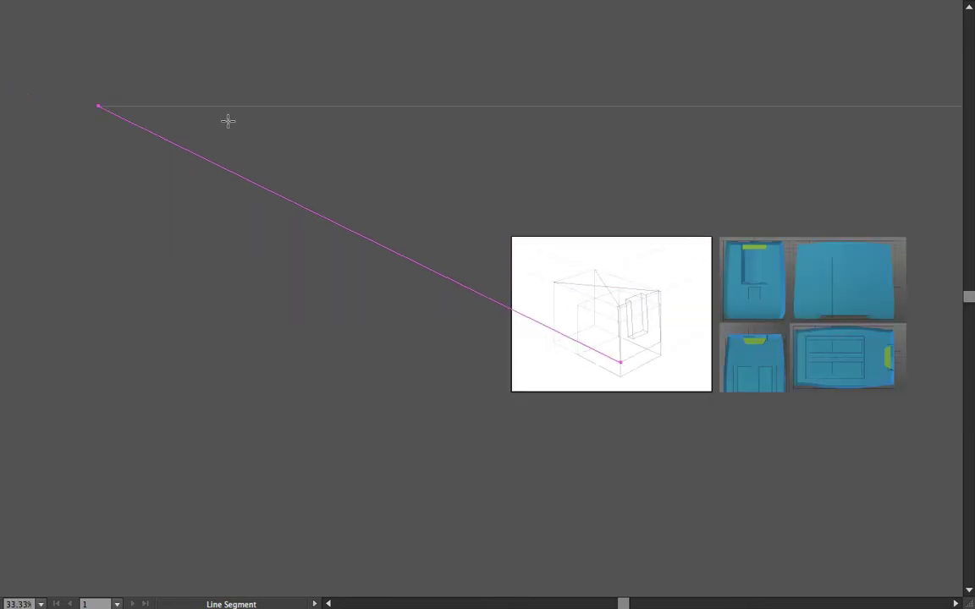
# - Draw a guide from the left vanishing point and end it where the near diagonal crosses the front face's top edge
pyautogui.moveTo(98, 106)
pyautogui.mouseDown()
pyautogui.moveTo(336, 185)
pyautogui.moveTo(621, 301)
pyautogui.mouseUp()
pyautogui.scroll(6, 620, 307)
pyautogui.keyDown('super'); pyautogui.click(620, 306); pyautogui.keyUp('super')
pyautogui.press('a')
pyautogui.moveTo(630, 200); pyautogui.dragTo(608, 284)
# - Draw a guide from the right vanishing point through the rear crossing of the upper guide and diagonal, ending on the box's near top edge
pyautogui.scroll(-4, 440, 251)
pyautogui.scroll(-1, 548, 246)
pyautogui.moveTo(681, 207); pyautogui.dragTo(530, 241)
pyautogui.scroll(-3, 531, 241)
pyautogui.press('\\')
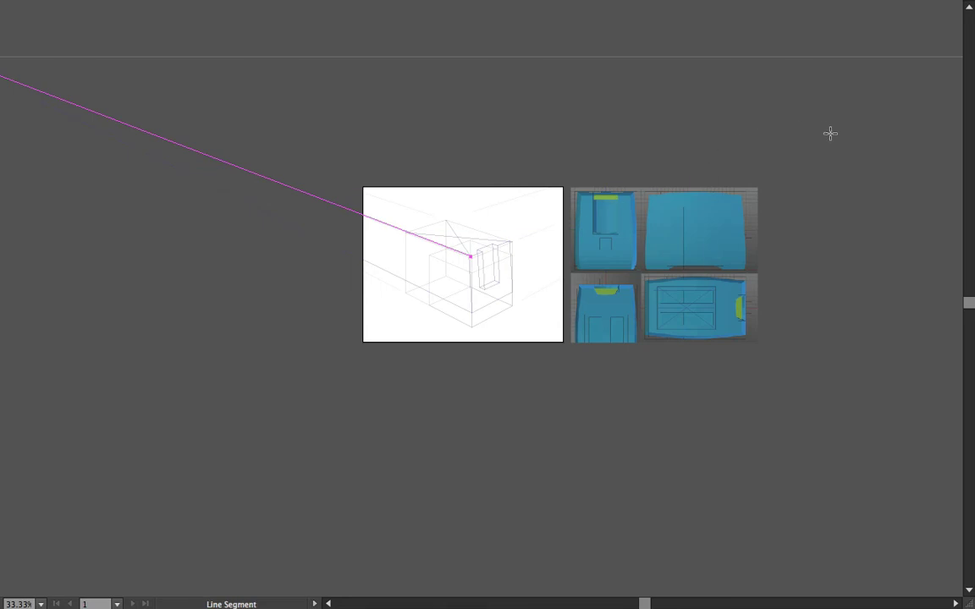
pyautogui.moveTo(844, 134); pyautogui.dragTo(714, 192)
pyautogui.moveTo(828, 107)
pyautogui.mouseDown()
pyautogui.moveTo(449, 194)
pyautogui.moveTo(269, 284)
pyautogui.mouseUp()
pyautogui.scroll(4, 265, 286)
pyautogui.keyDown('super'); pyautogui.click(265, 284); pyautogui.keyUp('super')
pyautogui.keyDown('super'); pyautogui.click(268, 283); pyautogui.keyUp('super')
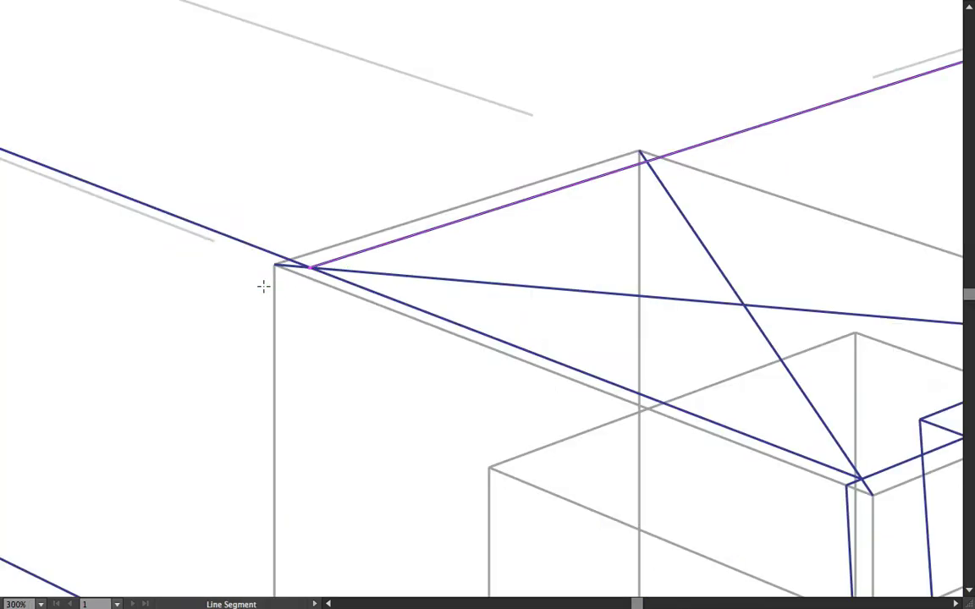
pyautogui.keyDown('super'); pyautogui.click(270, 283); pyautogui.keyUp('super')
pyautogui.scroll(-2, 337, 272)
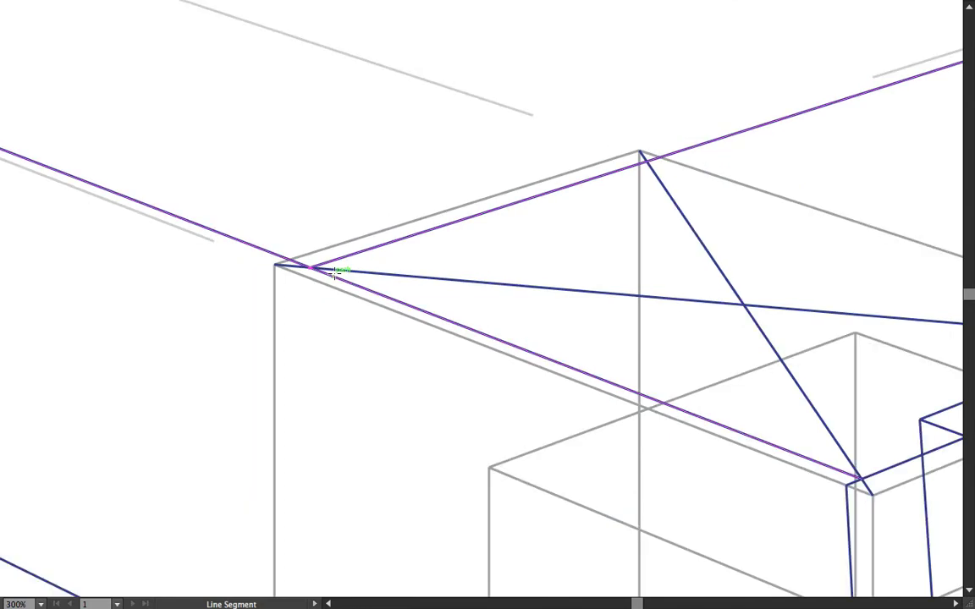
pyautogui.scroll(1, 309, 279)
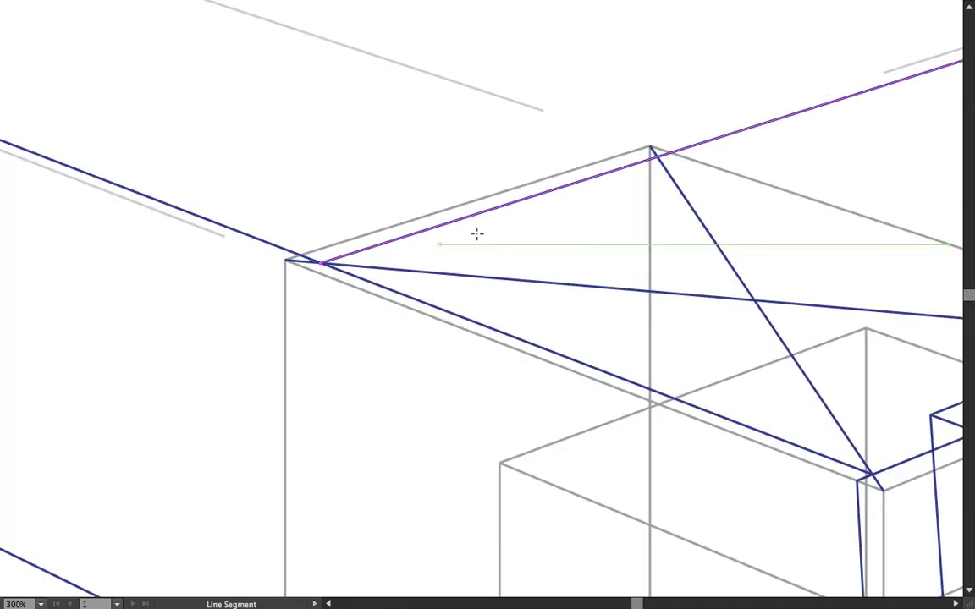
pyautogui.press('a')
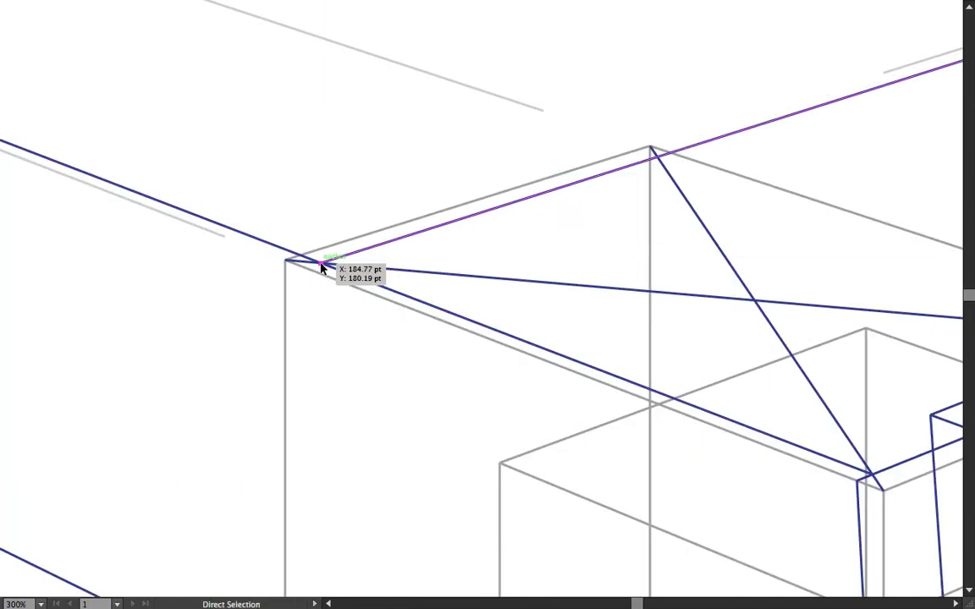
pyautogui.moveTo(321, 267); pyautogui.dragTo(306, 272)
# - Trace the right guide with a segment between the box's two long top edges and delete the upper left guide
pyautogui.press('\\')
pyautogui.moveTo(673, 149); pyautogui.dragTo(303, 269)
pyautogui.press('a')
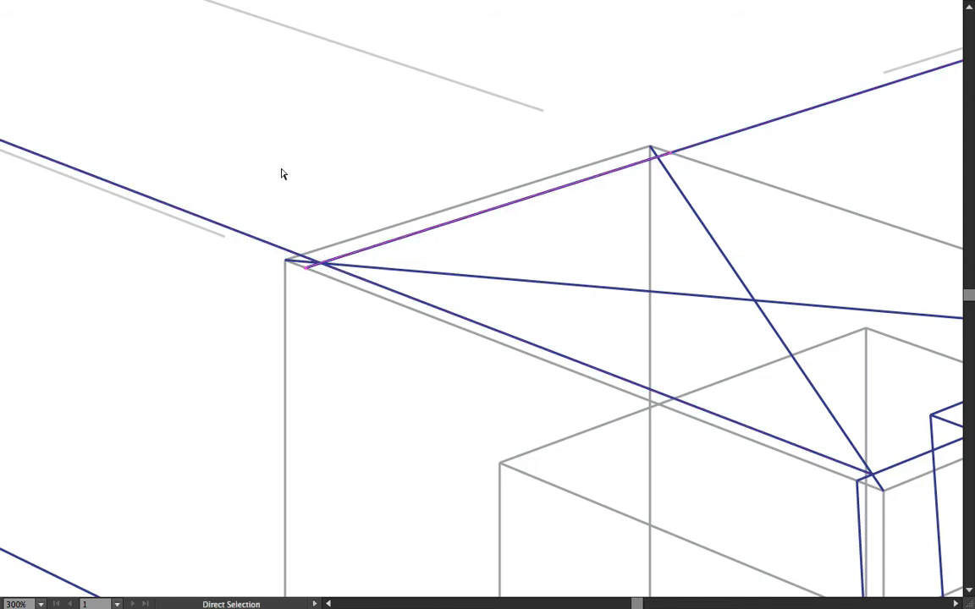
pyautogui.press('v')
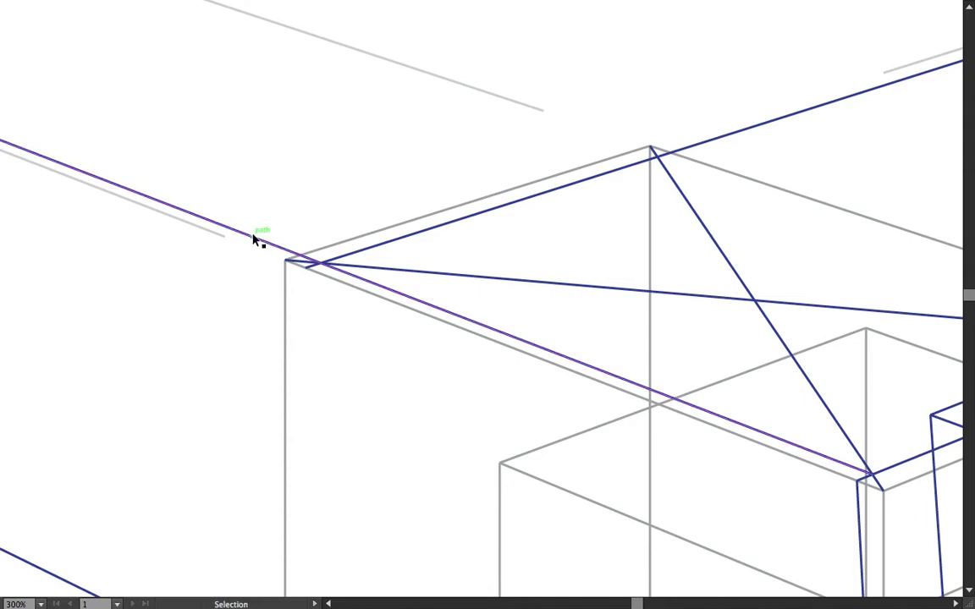
pyautogui.click(255, 243)
pyautogui.press('Delete')
pyautogui.click(761, 124)
pyautogui.press('Delete')
pyautogui.hotkey('ctrl', 'z')
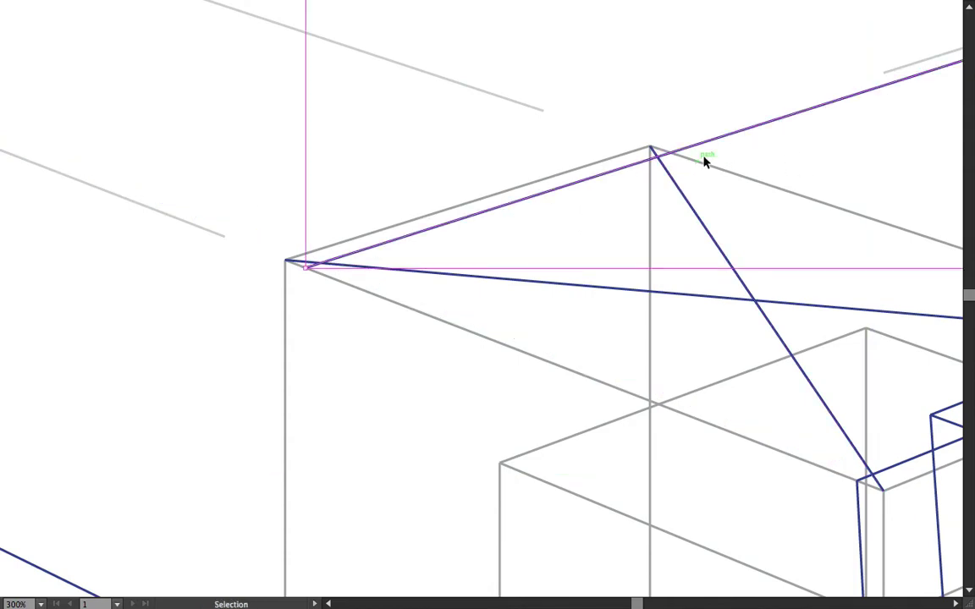
# - Redraw the rear top segment between the box's two long top edges and delete the long right guide
pyautogui.press('\\')
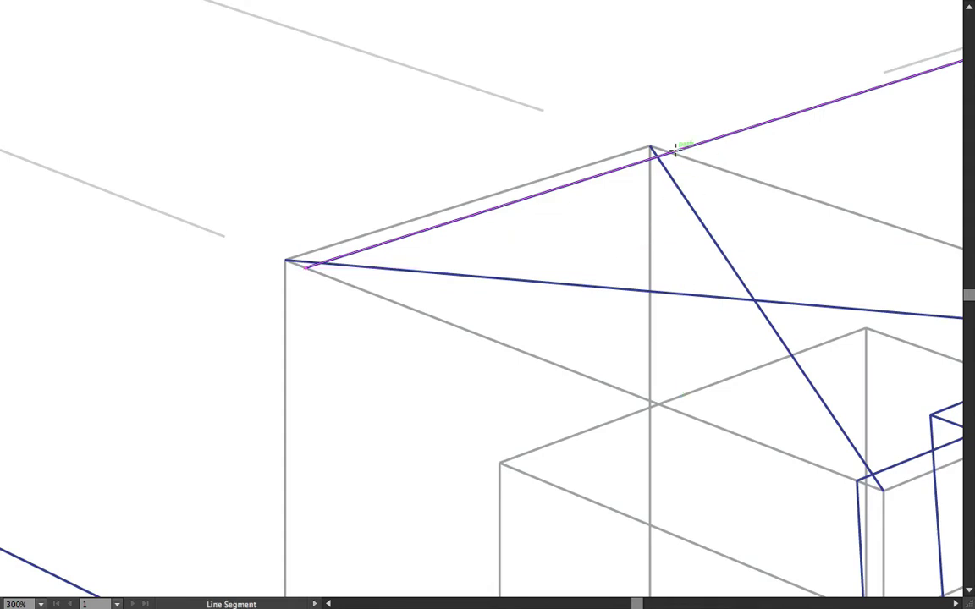
pyautogui.moveTo(671, 151); pyautogui.dragTo(306, 268)
pyautogui.press('v')
pyautogui.click(759, 141)
pyautogui.click(753, 127)
pyautogui.press('Delete')
# - Delete both diagonals from the box's top face
pyautogui.click(675, 191)
pyautogui.press('Delete')
pyautogui.click(744, 303)
pyautogui.press('Delete')
# - Draw the tapered rear edge from where the lower guide crosses the box's far-left vertical edge to the rear top segment's near end
pyautogui.scroll(-5, 695, 296)
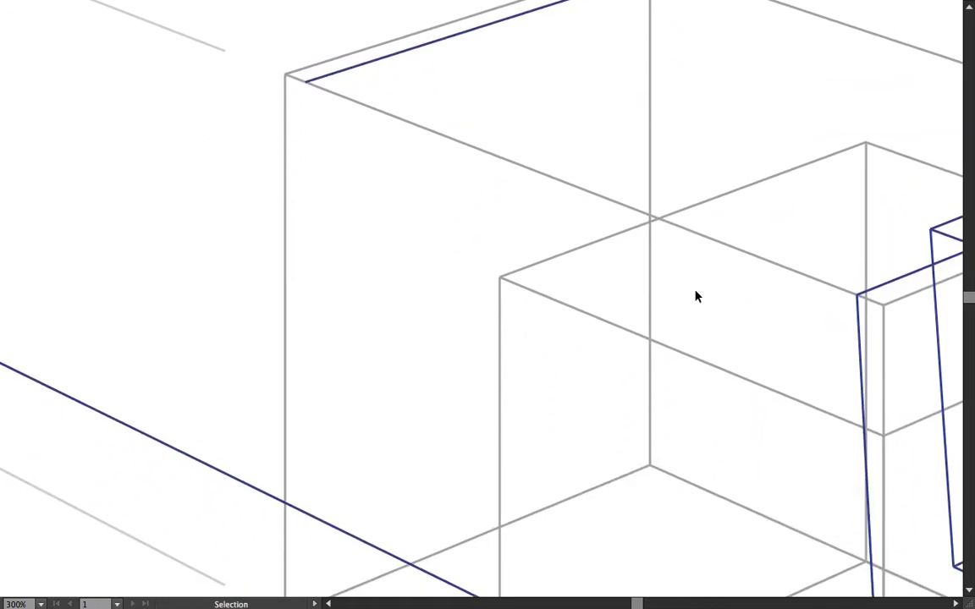
pyautogui.scroll(-2, 696, 296)
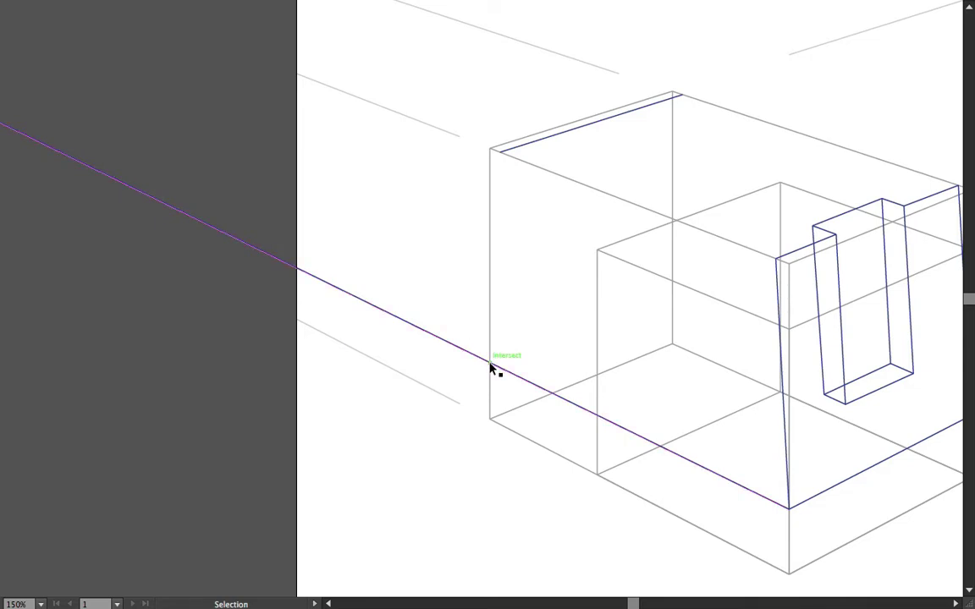
pyautogui.press('\\')
pyautogui.moveTo(491, 364); pyautogui.dragTo(499, 153)
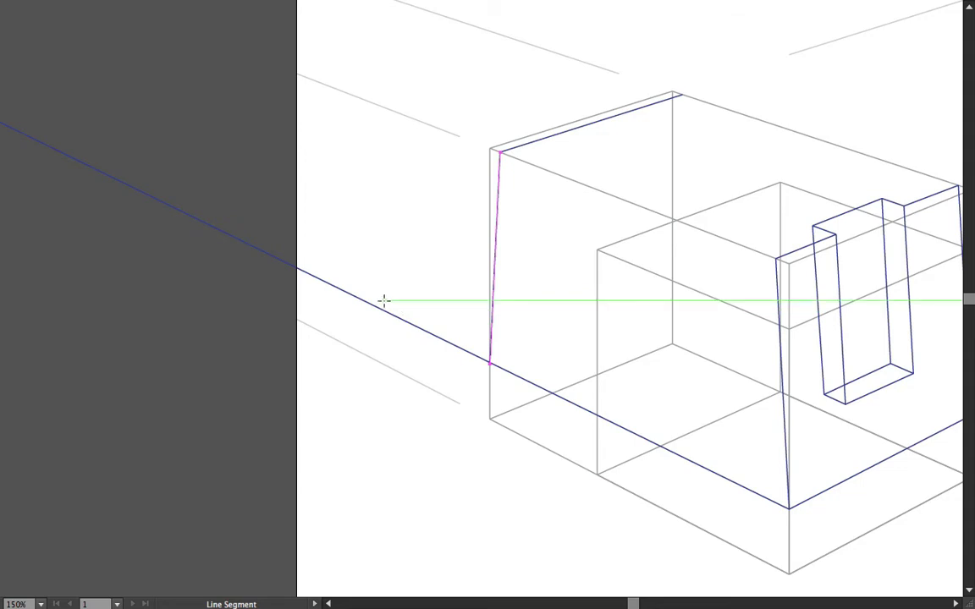
# - Replace the long lower guide with a segment between the bottom ends of the rear and front tapered edges
pyautogui.press('v')
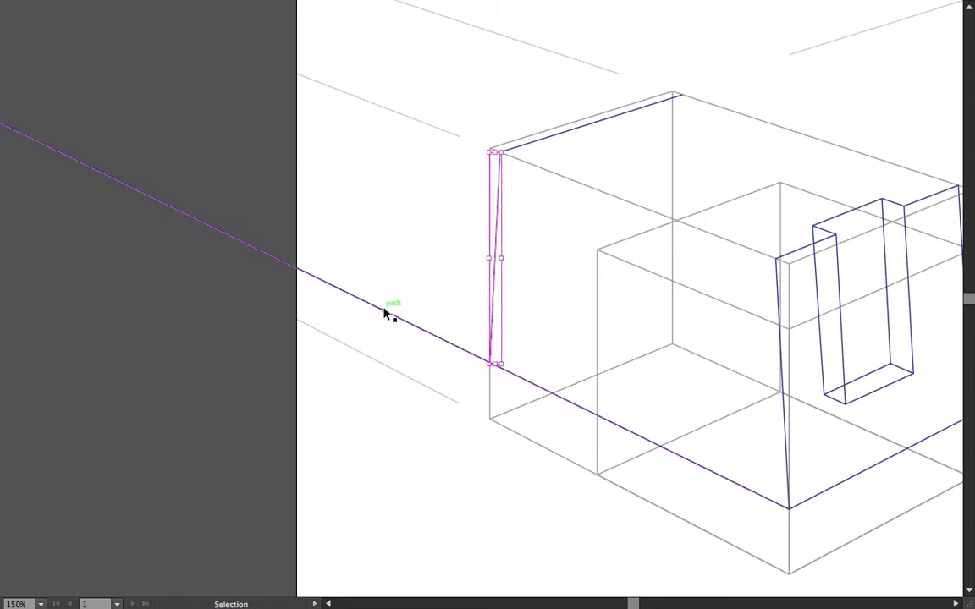
pyautogui.click(384, 309)
pyautogui.press('Delete')
pyautogui.press('\\')
pyautogui.moveTo(488, 363); pyautogui.dragTo(788, 508)
# - Examine the curved top outline of the side view in the reference images
pyautogui.press('a')
pyautogui.click(757, 206)
pyautogui.moveTo(758, 206); pyautogui.dragTo(527, 192)
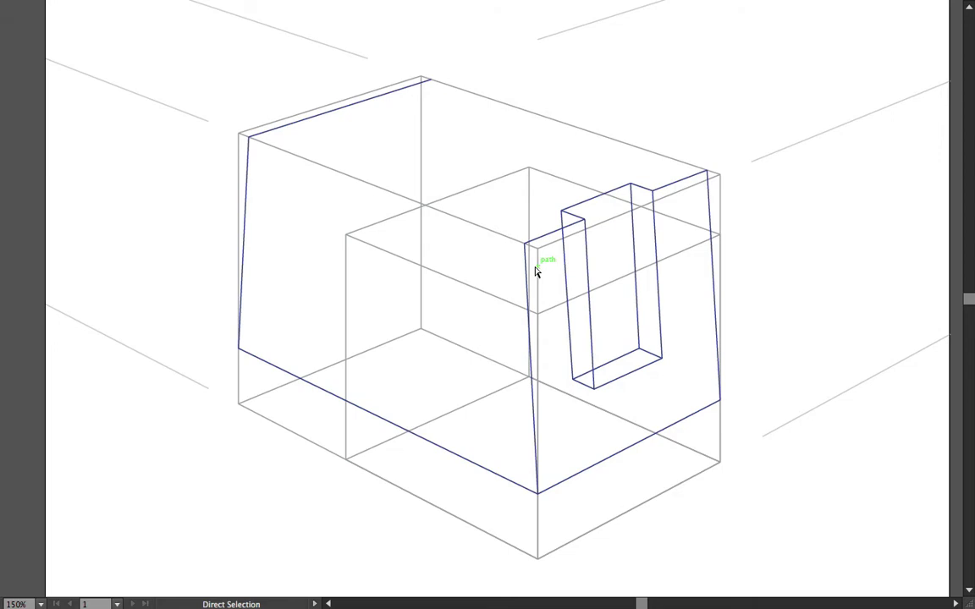
pyautogui.scroll(-3, 535, 269)
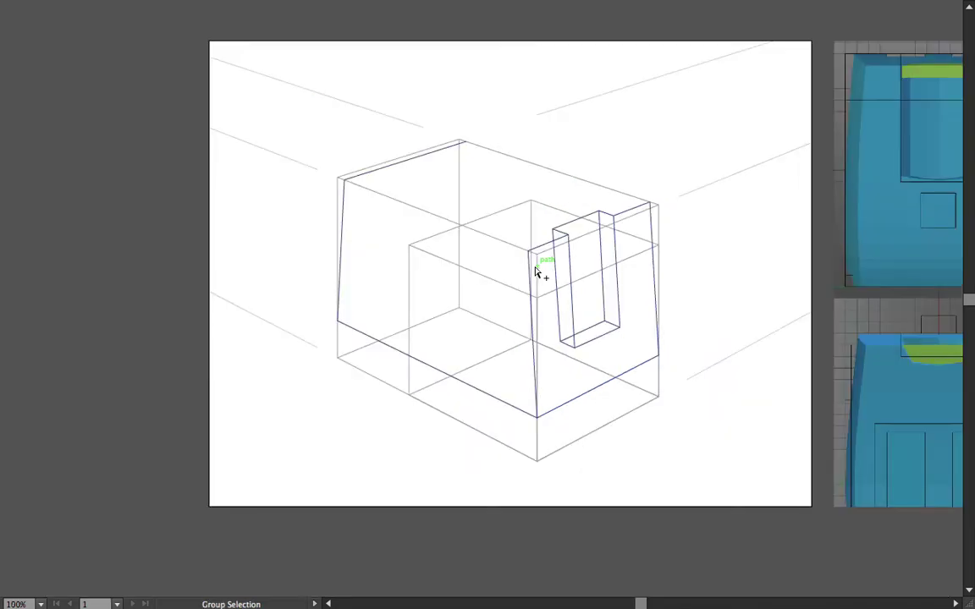
pyautogui.press('\\')
pyautogui.press('space')
pyautogui.moveTo(681, 319); pyautogui.dragTo(293, 311)
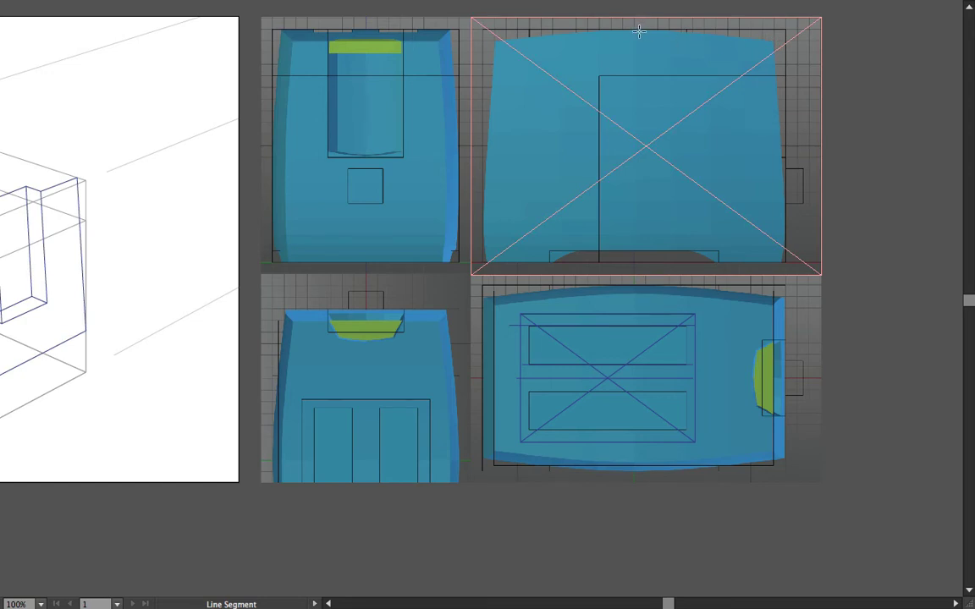
pyautogui.press('space')
pyautogui.moveTo(153, 274); pyautogui.dragTo(648, 302)
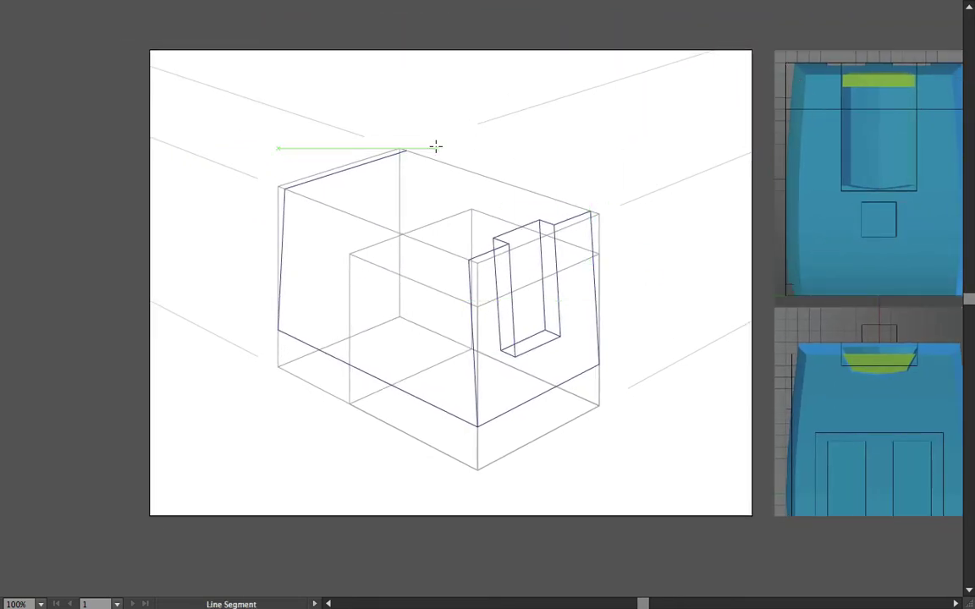
# - Draw the top face's corner-to-corner diagonals again to locate its perspective centre
pyautogui.scroll(1, 435, 147)
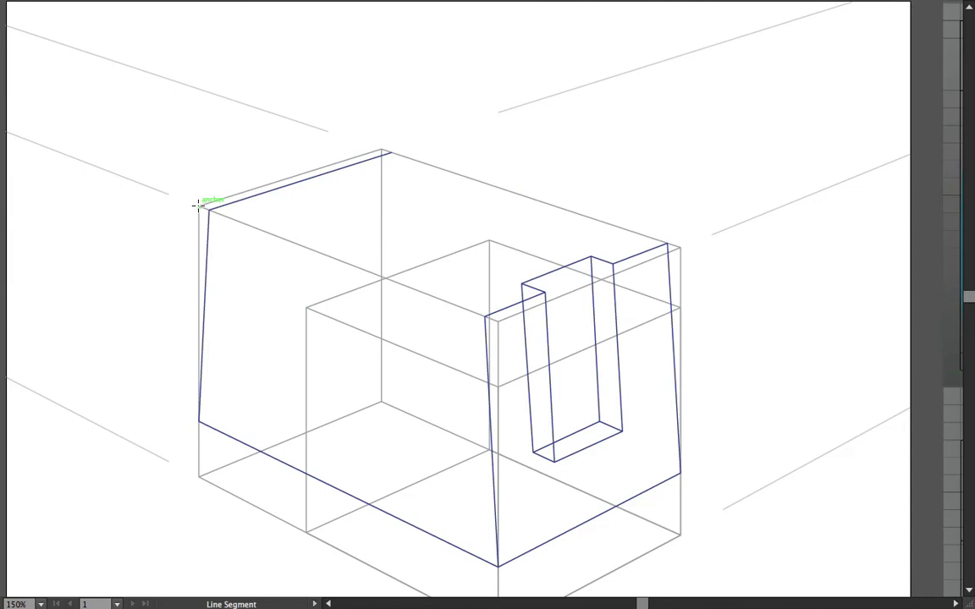
pyautogui.moveTo(197, 205); pyautogui.dragTo(679, 247)
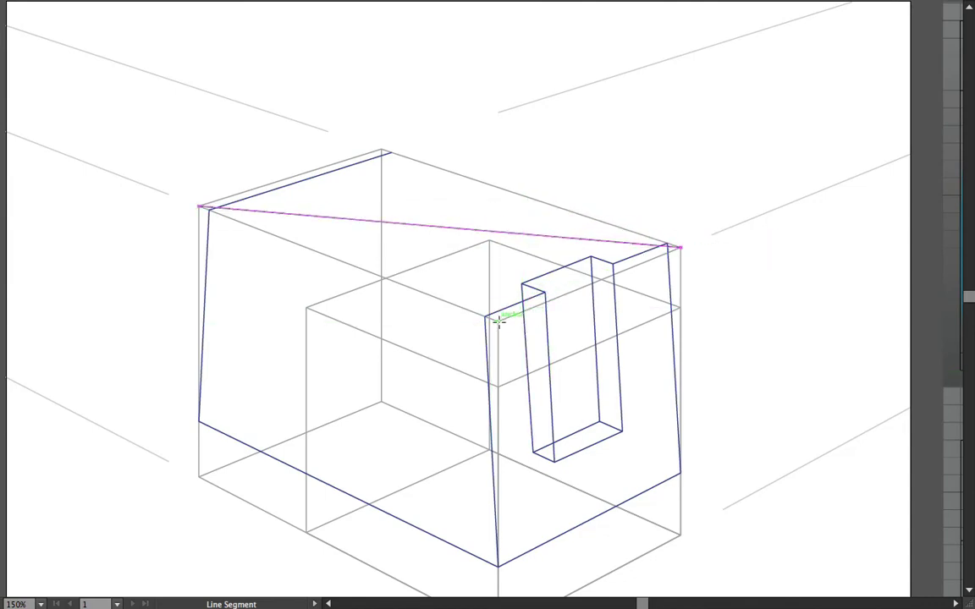
pyautogui.moveTo(498, 320)
pyautogui.mouseDown()
pyautogui.moveTo(414, 182)
pyautogui.moveTo(381, 151)
pyautogui.mouseUp()
# - Draw a guide from the right vanishing point through the centre of the diagonals, ending on the box's near top edge
pyautogui.scroll(-3, 566, 160)
pyautogui.moveTo(557, 148); pyautogui.dragTo(138, 292)
pyautogui.scroll(-1, 541, 196)
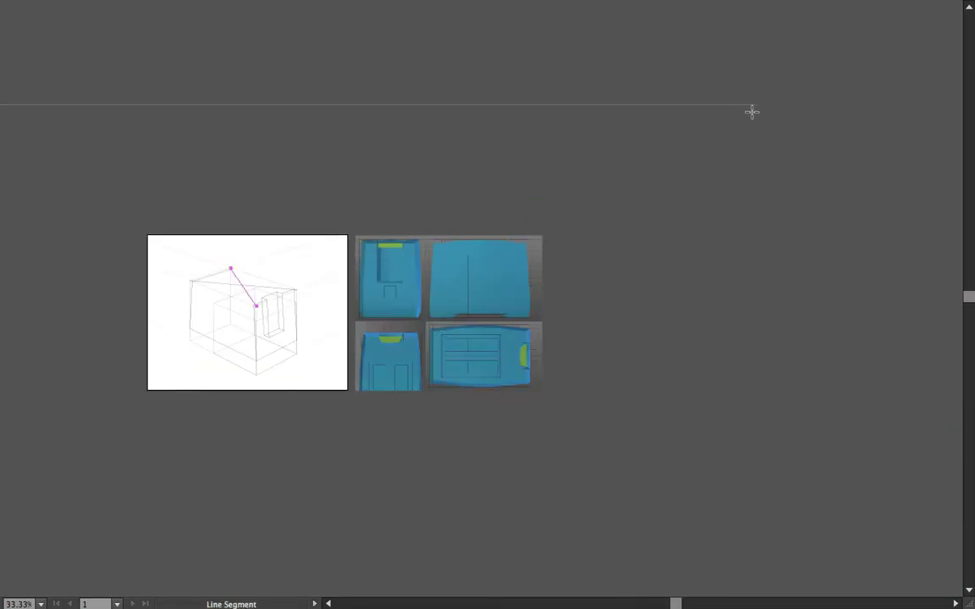
pyautogui.moveTo(754, 104); pyautogui.dragTo(218, 291)
pyautogui.scroll(3, 224, 289)
pyautogui.scroll(3, 218, 294)
pyautogui.press('a')
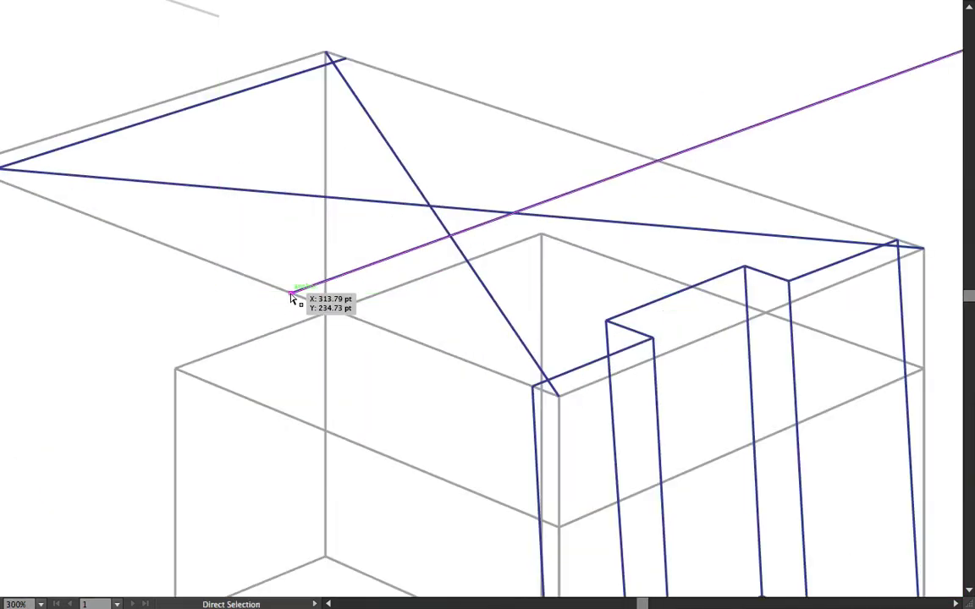
pyautogui.moveTo(290, 297); pyautogui.dragTo(239, 278)
# - Draw a guide from the left vanishing point to the front face's near tapered edge, just below its upper end
pyautogui.scroll(-2, 180, 321)
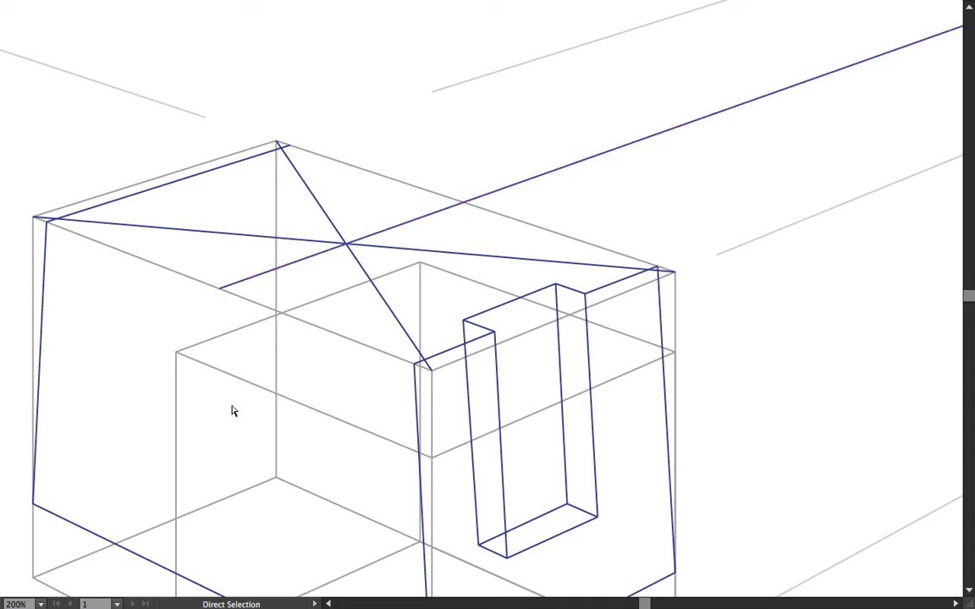
pyautogui.moveTo(229, 398); pyautogui.dragTo(326, 339)
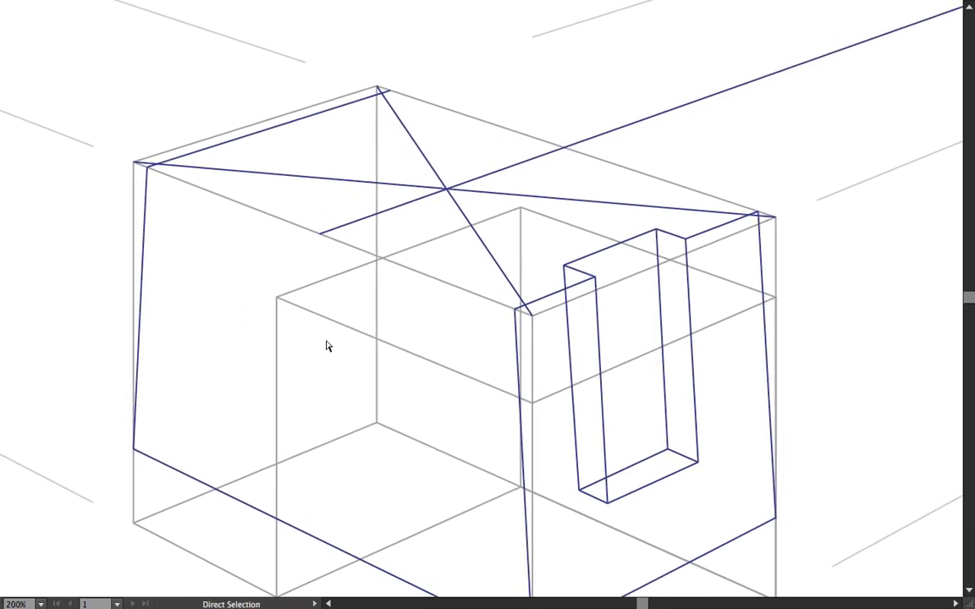
pyautogui.scroll(-1, 327, 345)
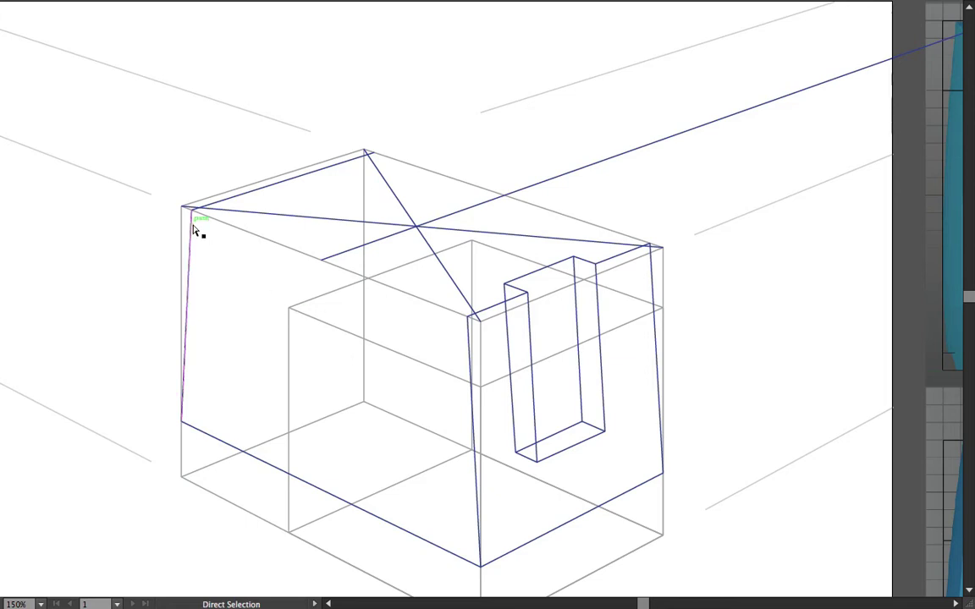
pyautogui.scroll(-6, 235, 282)
pyautogui.press('\\')
pyautogui.moveTo(198, 256); pyautogui.dragTo(737, 309)
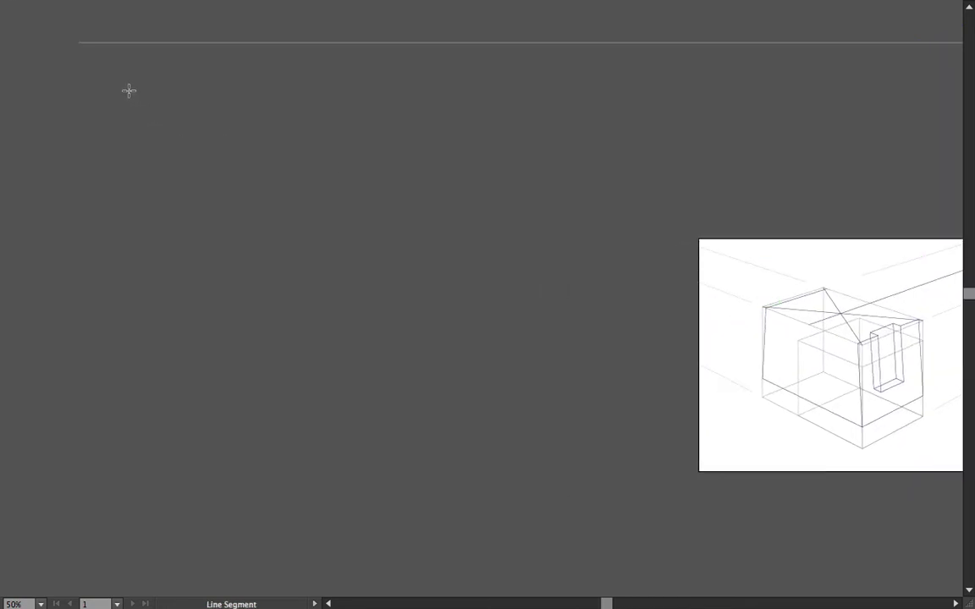
pyautogui.moveTo(80, 42); pyautogui.dragTo(858, 352)
pyautogui.scroll(5, 866, 355)
pyautogui.scroll(-1, 866, 356)
pyautogui.moveTo(765, 352); pyautogui.dragTo(725, 355)
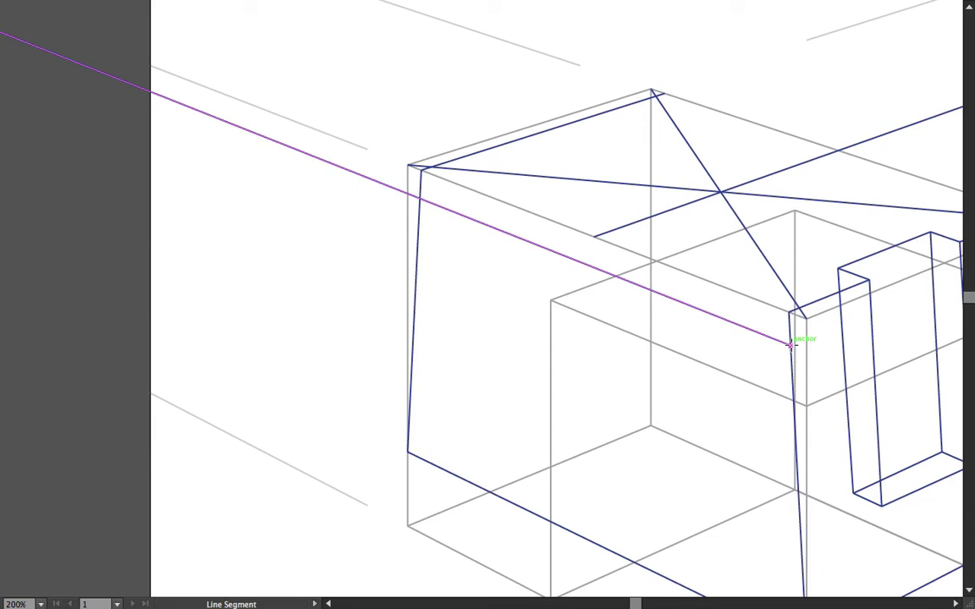
# - Adjust the guide's end on the near tapered edge, and draw a path between the guide's crossings with the side face's two tapered edges
pyautogui.moveTo(791, 345)
pyautogui.mouseDown()
pyautogui.moveTo(796, 332)
pyautogui.moveTo(793, 340)
pyautogui.mouseUp()
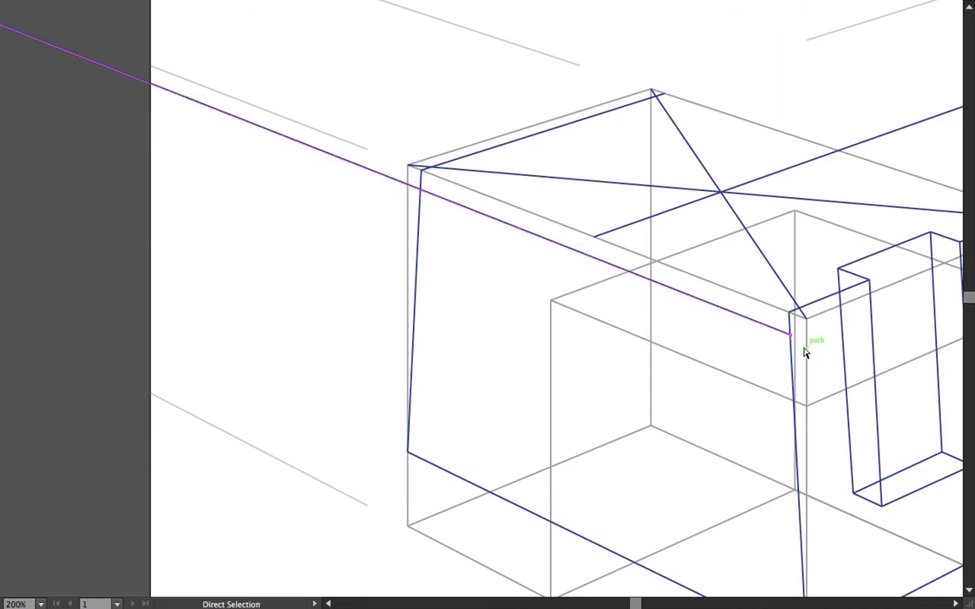
pyautogui.press('p')
pyautogui.click(495, 257)
pyautogui.click(633, 304)
pyautogui.press('a')
pyautogui.moveTo(633, 304); pyautogui.dragTo(789, 336)
pyautogui.moveTo(494, 258); pyautogui.dragTo(423, 193)
# - Bend the path into a smooth arc touching the top-edge midpoint, and delete the guide from the left vanishing point
pyautogui.moveTo(554, 286); pyautogui.dragTo(636, 253)
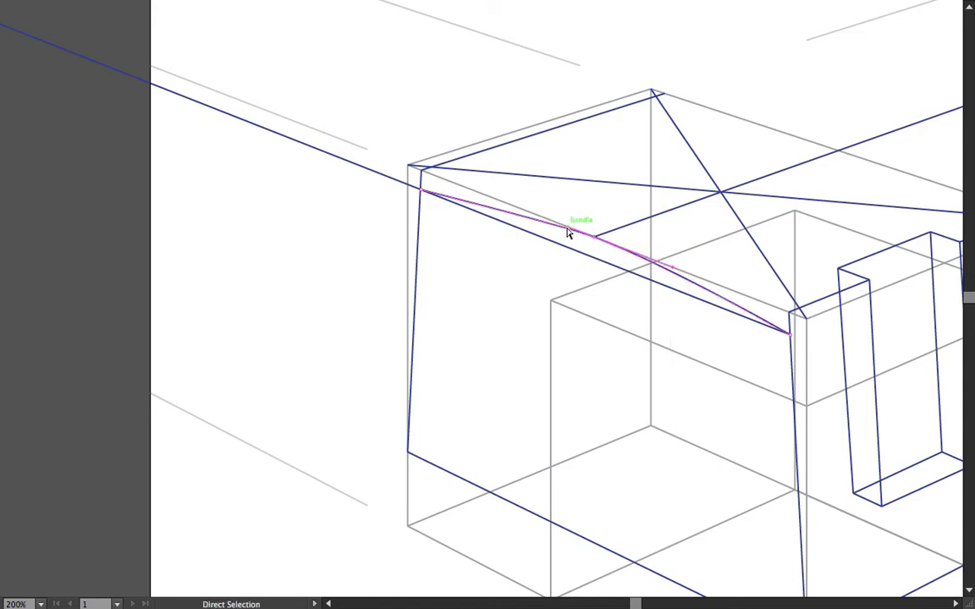
pyautogui.moveTo(558, 224); pyautogui.dragTo(519, 212)
pyautogui.click(499, 283)
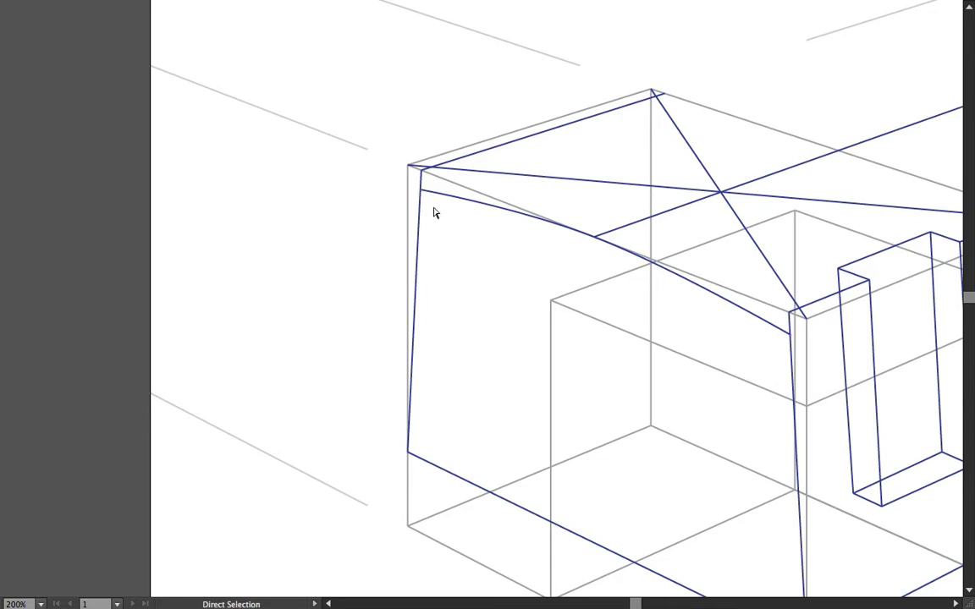
# - Draw a guide from the side face's far lower corner to the right vanishing point on the horizon
pyautogui.press('space')
pyautogui.moveTo(728, 385); pyautogui.dragTo(570, 387)
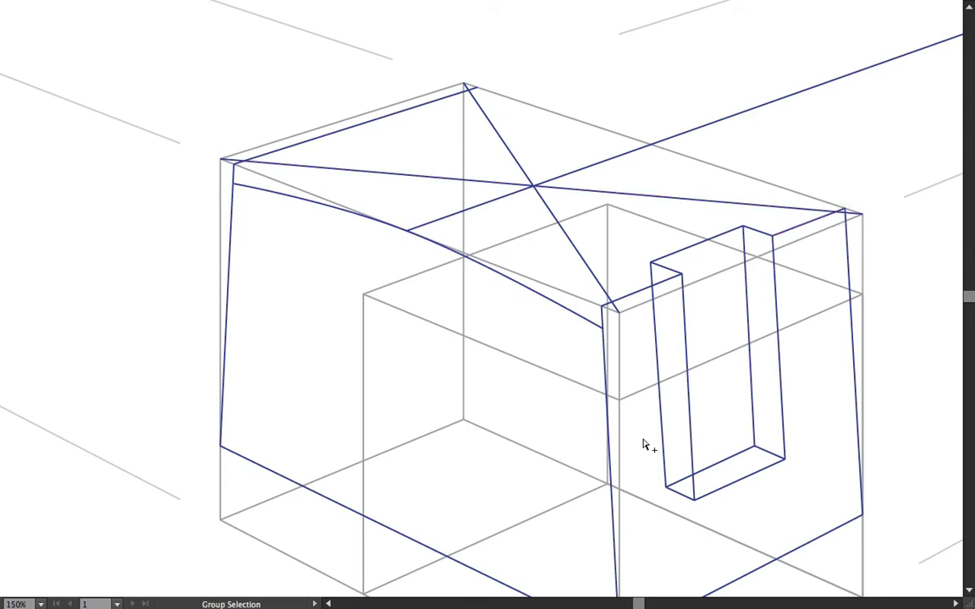
pyautogui.keyDown('alt'); pyautogui.scroll(-1, 643, 445); pyautogui.keyUp('alt')
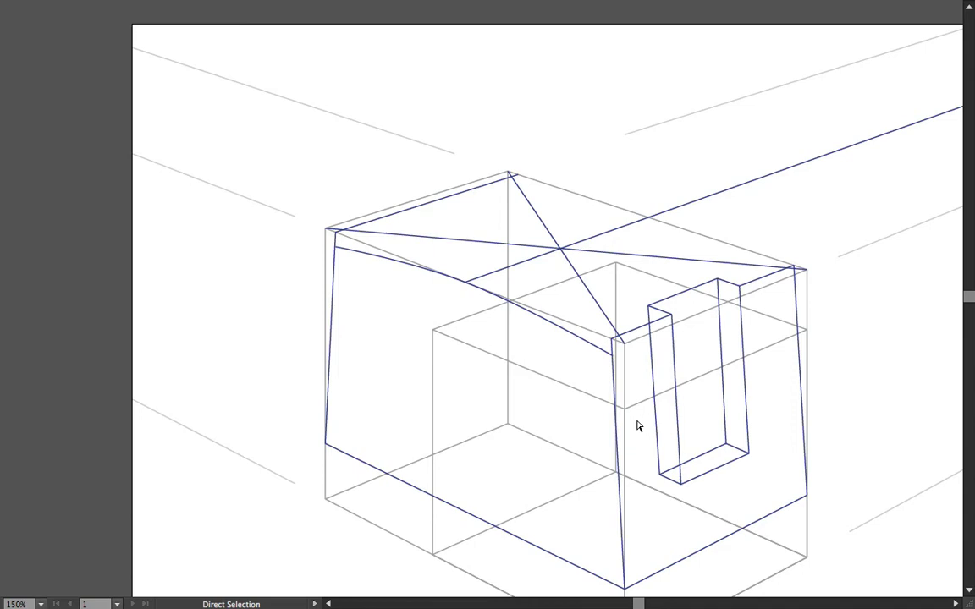
pyautogui.press('\\')
pyautogui.moveTo(328, 444); pyautogui.dragTo(539, 369)
pyautogui.keyDown('alt'); pyautogui.scroll(-3, 541, 369); pyautogui.keyUp('alt')
pyautogui.moveTo(567, 323); pyautogui.dragTo(391, 332)
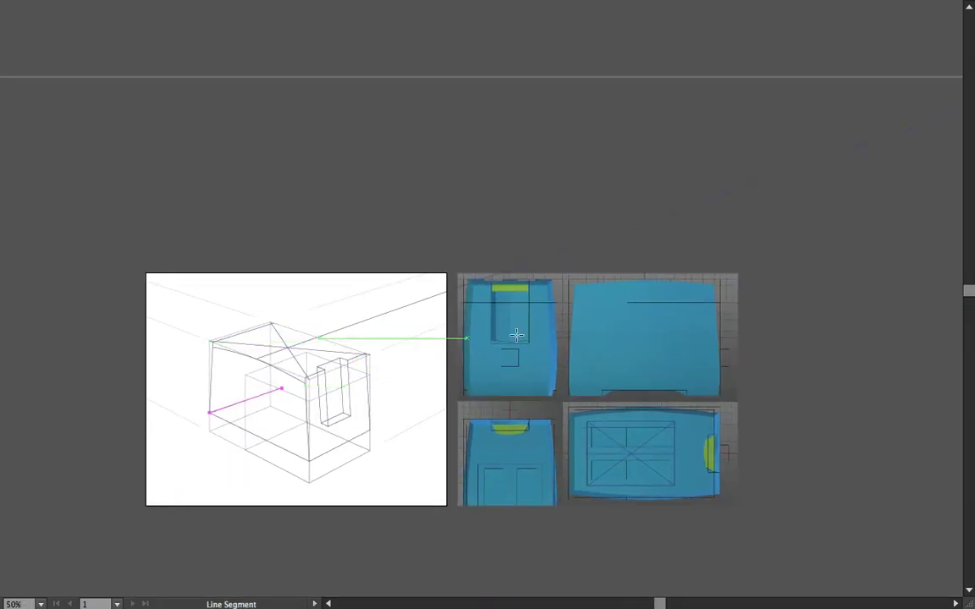
pyautogui.moveTo(561, 331); pyautogui.dragTo(447, 305)
pyautogui.press('a')
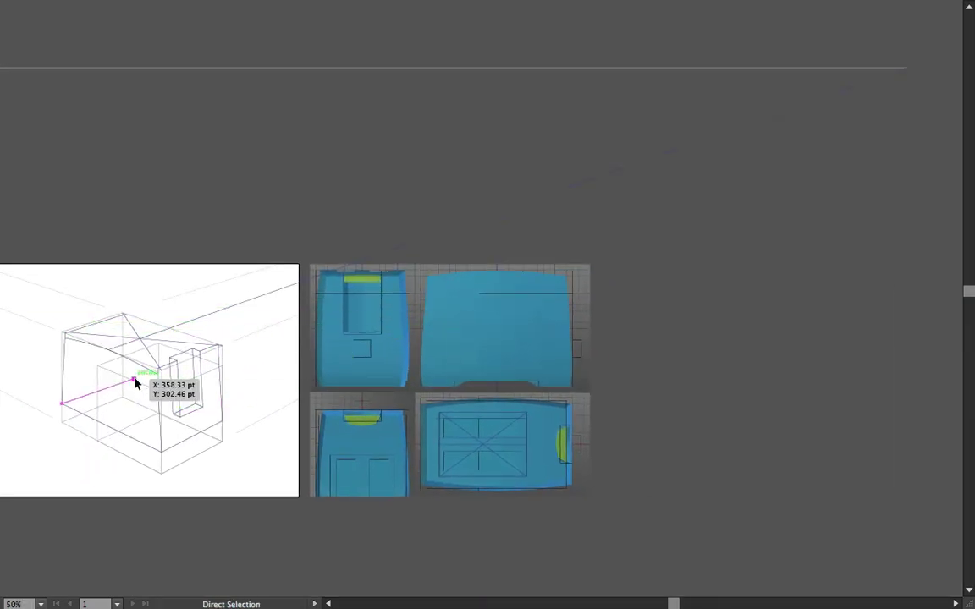
pyautogui.moveTo(134, 380); pyautogui.dragTo(907, 70)
pyautogui.moveTo(72, 382); pyautogui.dragTo(347, 357)
# - Draw the hidden tapered edge from the guide's crossing with the box's rear vertical up to the end of the rear top edge
pyautogui.scroll(3, 331, 373)
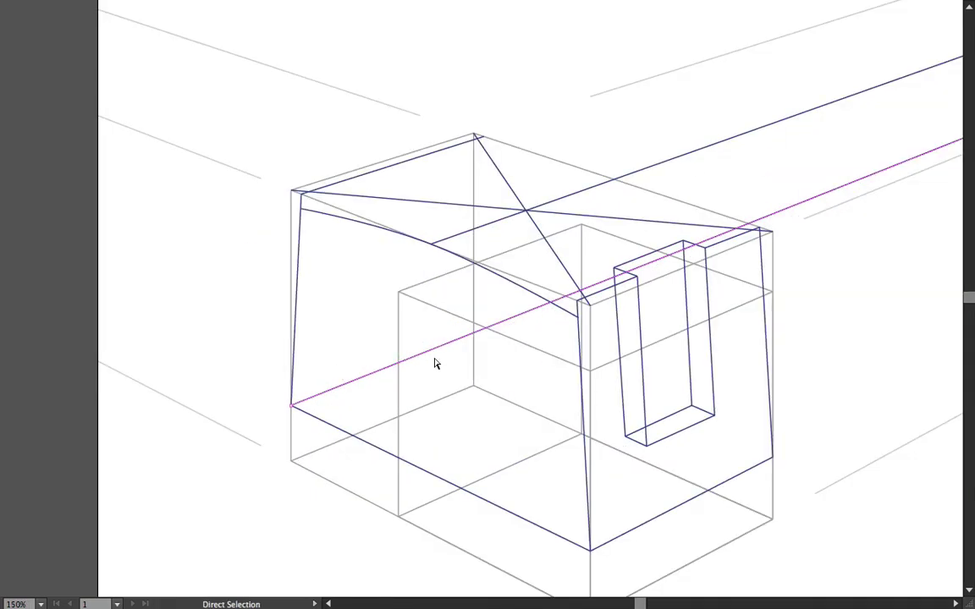
pyautogui.press('\\')
pyautogui.moveTo(473, 333); pyautogui.dragTo(481, 135)
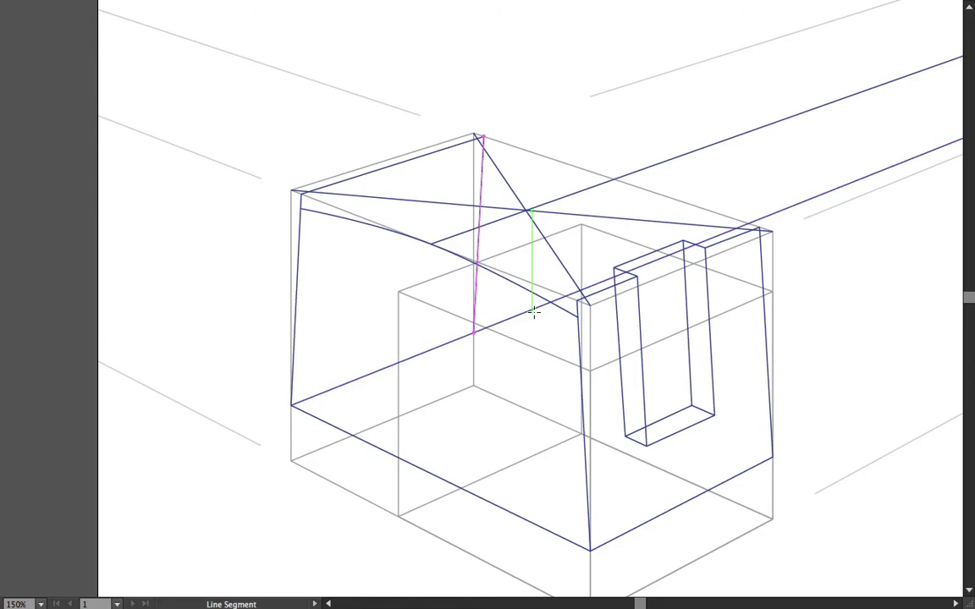
# - Delete both diagonals of the box's top face
pyautogui.press('a')
pyautogui.click(542, 236)
pyautogui.press('Delete')
pyautogui.click(581, 219)
pyautogui.press('Delete')
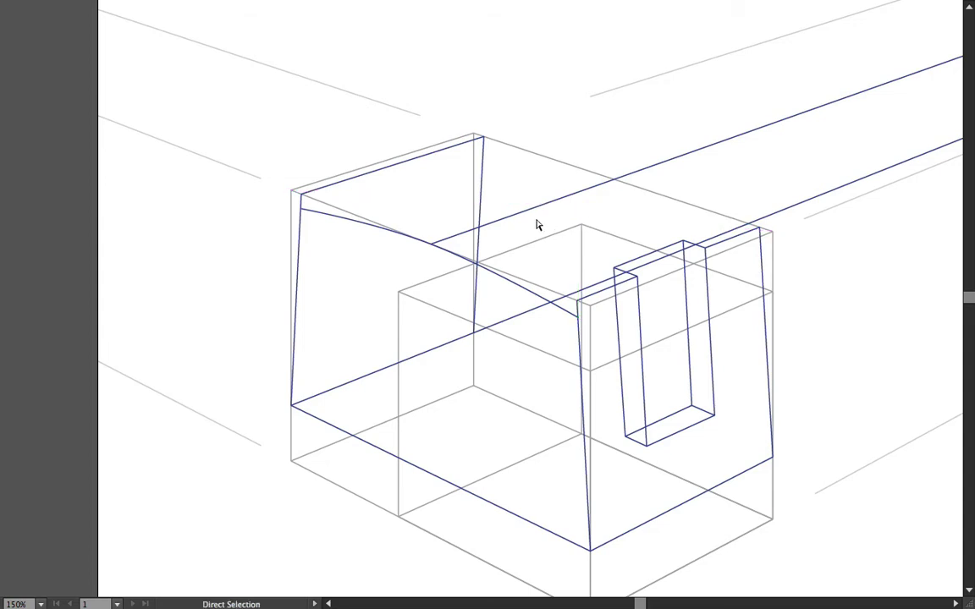
# - Duplicate the lower guide to the right vanishing point and move the copy's near end to the arc's upper end
pyautogui.press('v')
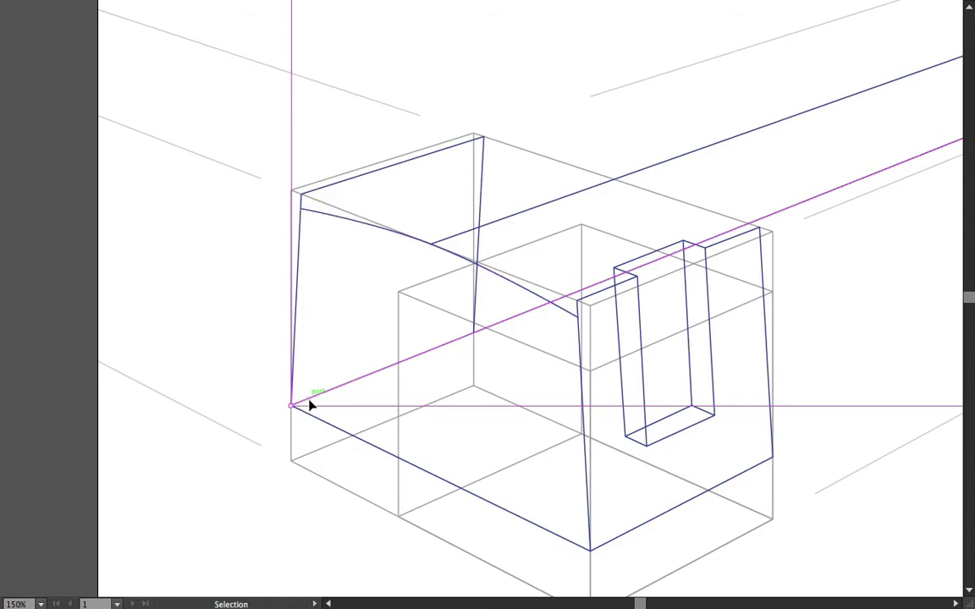
pyautogui.press('a')
pyautogui.press('v')
pyautogui.press('a')
pyautogui.moveTo(291, 408); pyautogui.dragTo(302, 215)
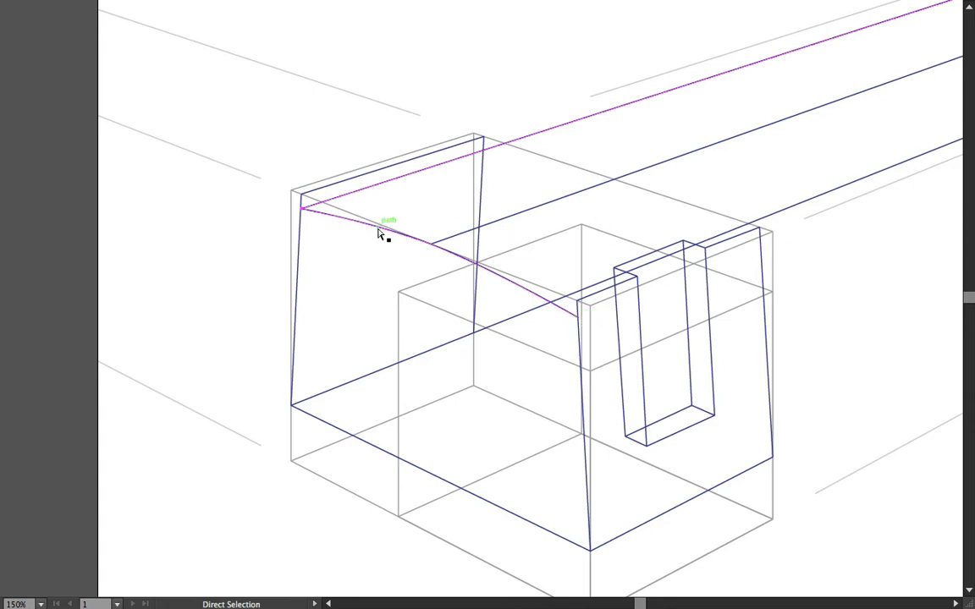
# - Duplicate the lower guide again and move the copy's near end to the arc's lower end on the near tapered edge
pyautogui.press('v')
pyautogui.press('a')
pyautogui.press('v')
pyautogui.press('a')
pyautogui.moveTo(293, 406); pyautogui.dragTo(579, 315)
pyautogui.press('space')
pyautogui.moveTo(842, 263); pyautogui.dragTo(791, 290)
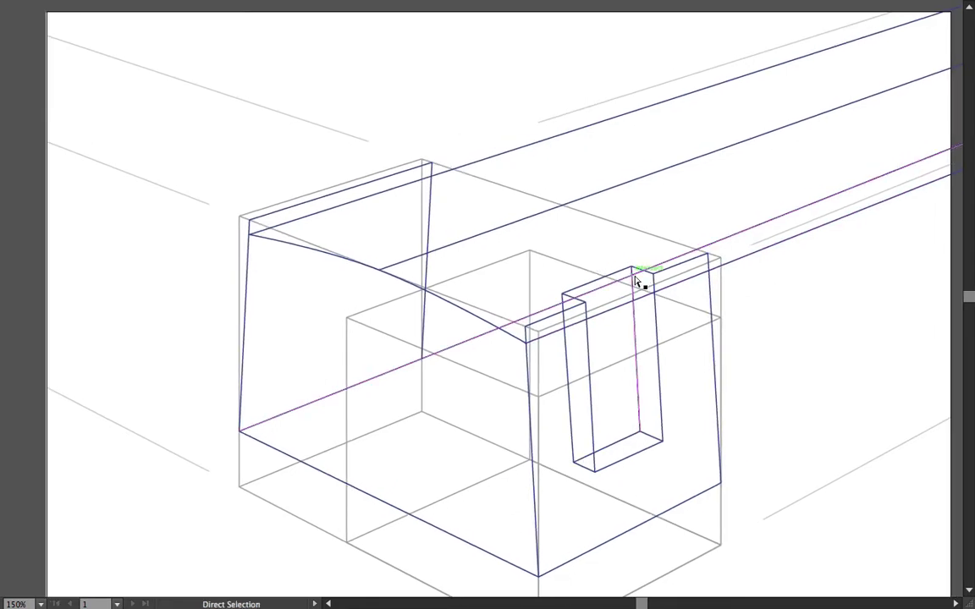
# - Copy the side arc to the opposite side of the body, starting at the hidden tapered edge
pyautogui.click(286, 243)
pyautogui.moveTo(286, 244); pyautogui.dragTo(286, 245)
pyautogui.keyDown('ctrl'); pyautogui.click(285, 277); pyautogui.keyUp('ctrl')
pyautogui.keyDown('ctrl'); pyautogui.click(286, 244); pyautogui.keyUp('ctrl')
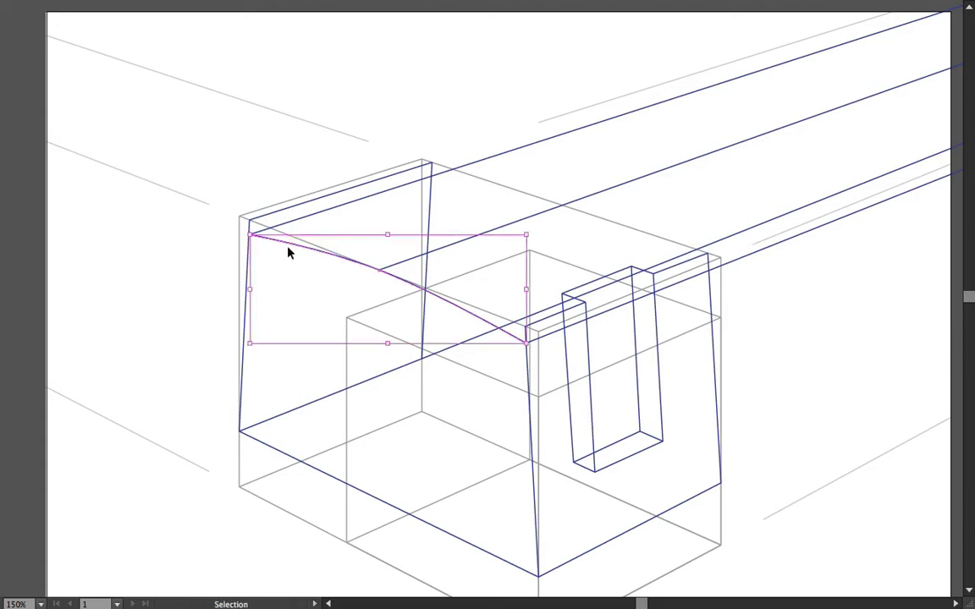
pyautogui.moveTo(290, 250); pyautogui.dragTo(469, 189)
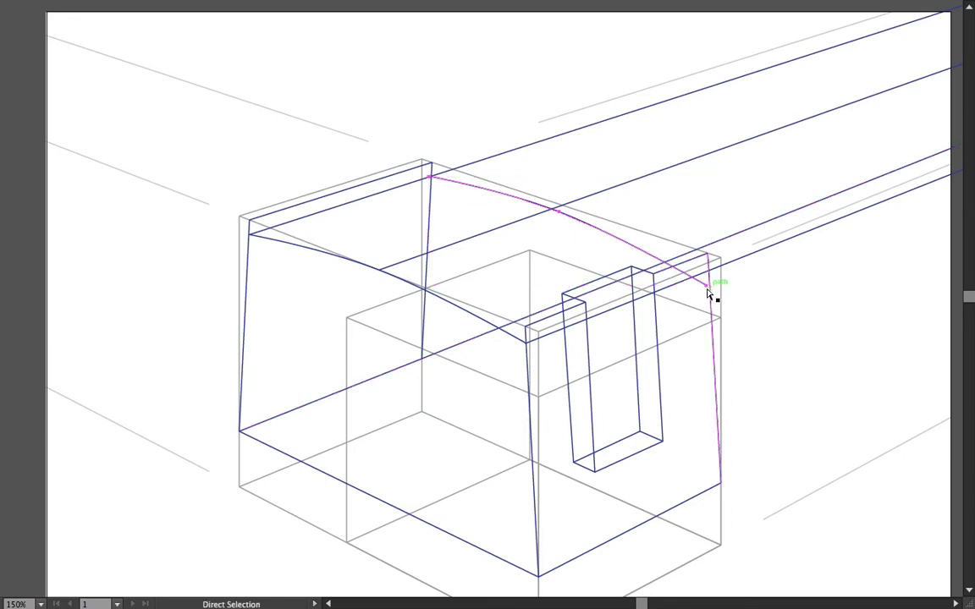
# - Fit the copied arc to the perspective guides by moving its near end, midpoint and curve handle
pyautogui.moveTo(708, 290); pyautogui.dragTo(708, 271)
pyautogui.moveTo(558, 212); pyautogui.dragTo(562, 204)
pyautogui.moveTo(624, 234); pyautogui.dragTo(627, 229)
pyautogui.click(659, 207)
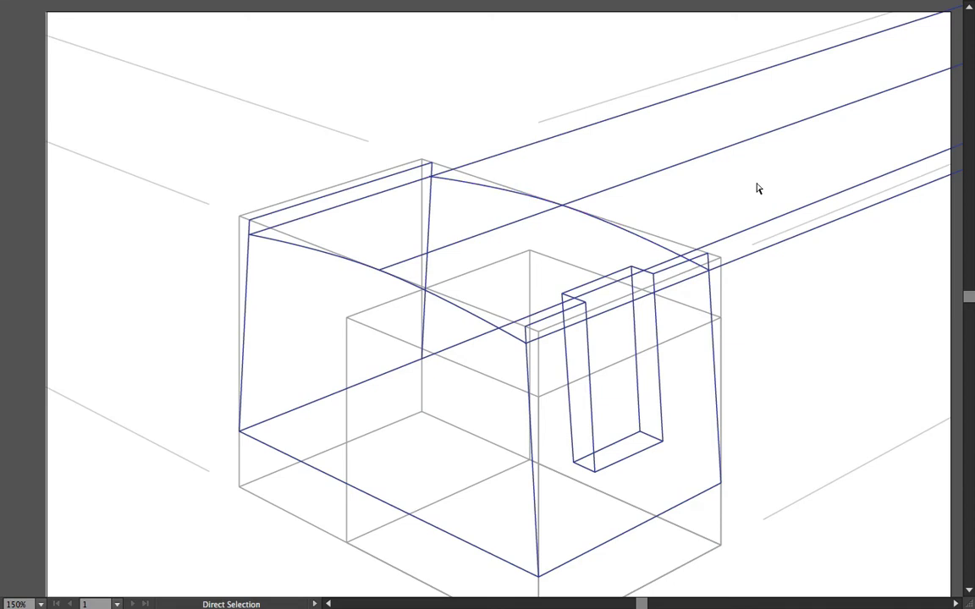
# - Delete the old rear top edge and lower the upper ends of its two tapered edges onto the guide
pyautogui.click(327, 207)
pyautogui.click(296, 246)
pyautogui.moveTo(250, 219); pyautogui.dragTo(250, 235)
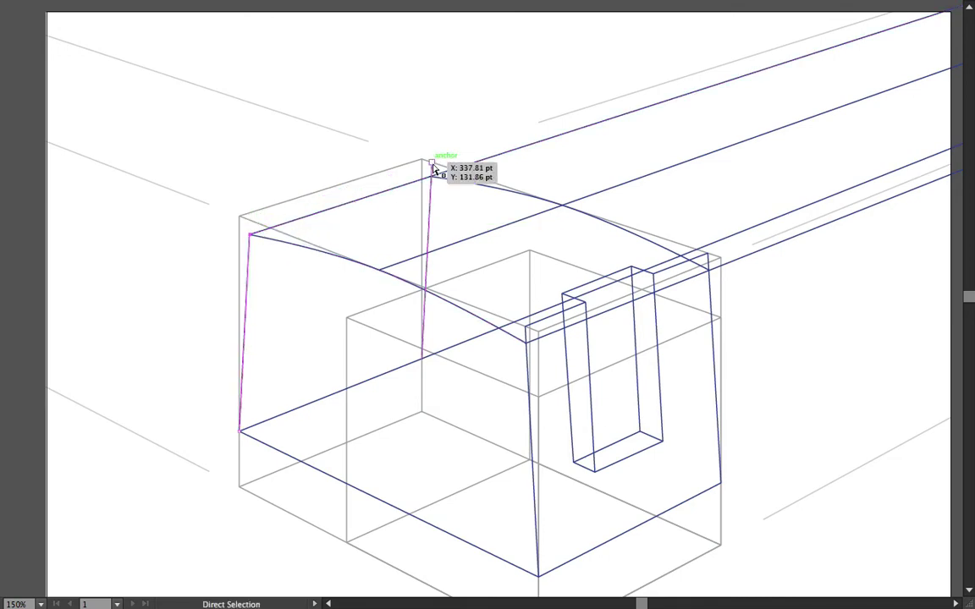
pyautogui.moveTo(431, 164)
pyautogui.mouseDown()
pyautogui.moveTo(437, 203)
pyautogui.moveTo(430, 177)
pyautogui.mouseUp()
pyautogui.click(438, 203)
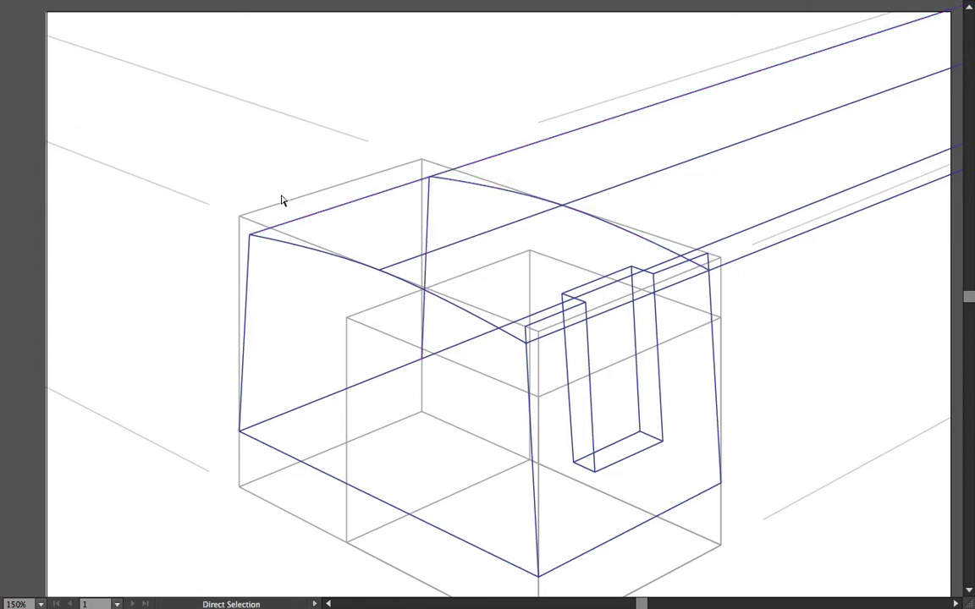
# - Draw the rear top edge between the far ends of the two arcs, and delete the guide it follows
pyautogui.press('\\')
pyautogui.moveTo(249, 233); pyautogui.dragTo(428, 177)
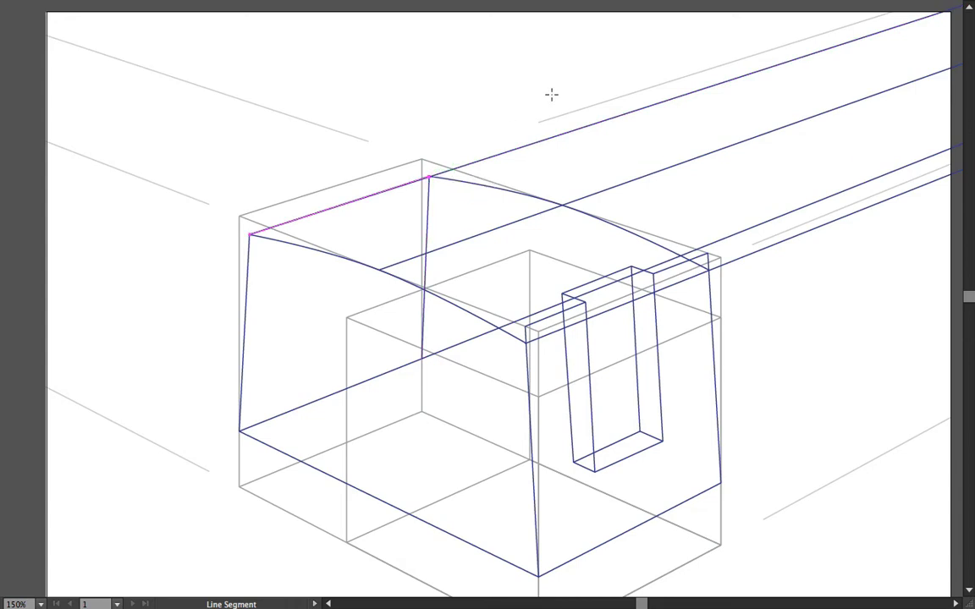
pyautogui.keyDown('ctrl'); pyautogui.click(522, 148); pyautogui.keyUp('ctrl')
pyautogui.press('Delete')
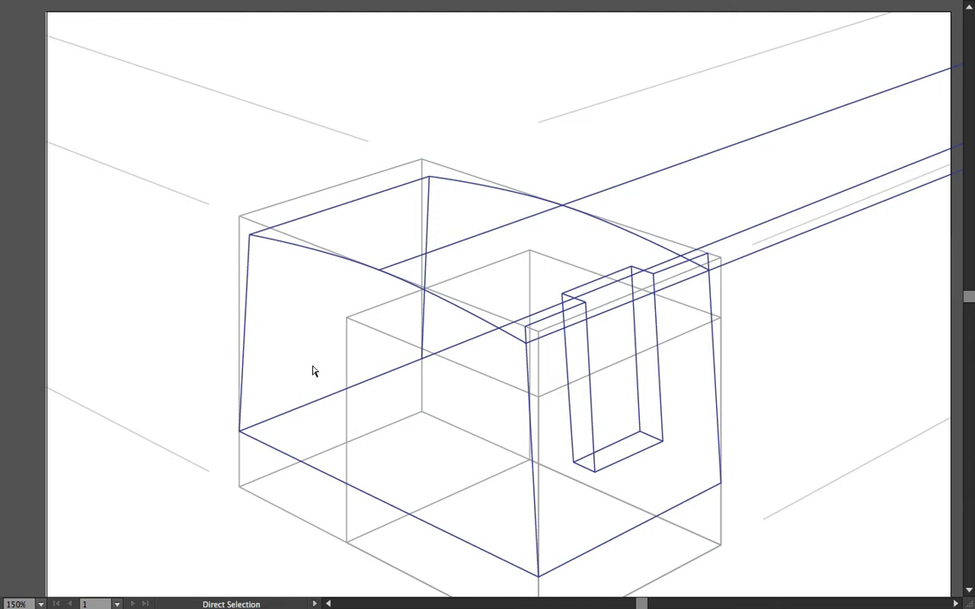
# - Draw a guide from the left vanishing point to the side arc's near end on the tapered edge
pyautogui.moveTo(572, 342); pyautogui.dragTo(477, 347)
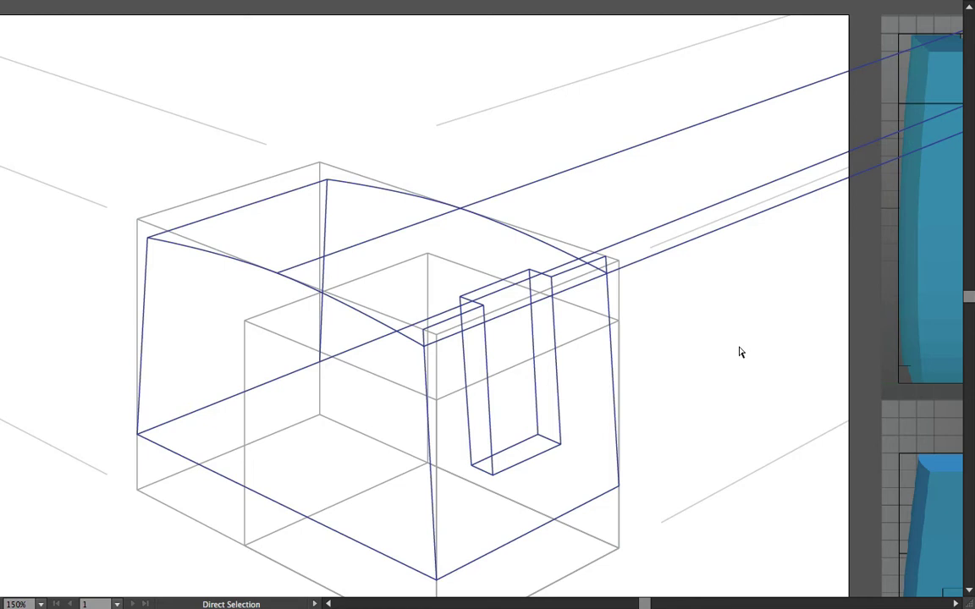
pyautogui.press('\\')
pyautogui.scroll(-3, 483, 277)
pyautogui.scroll(-2, 478, 279)
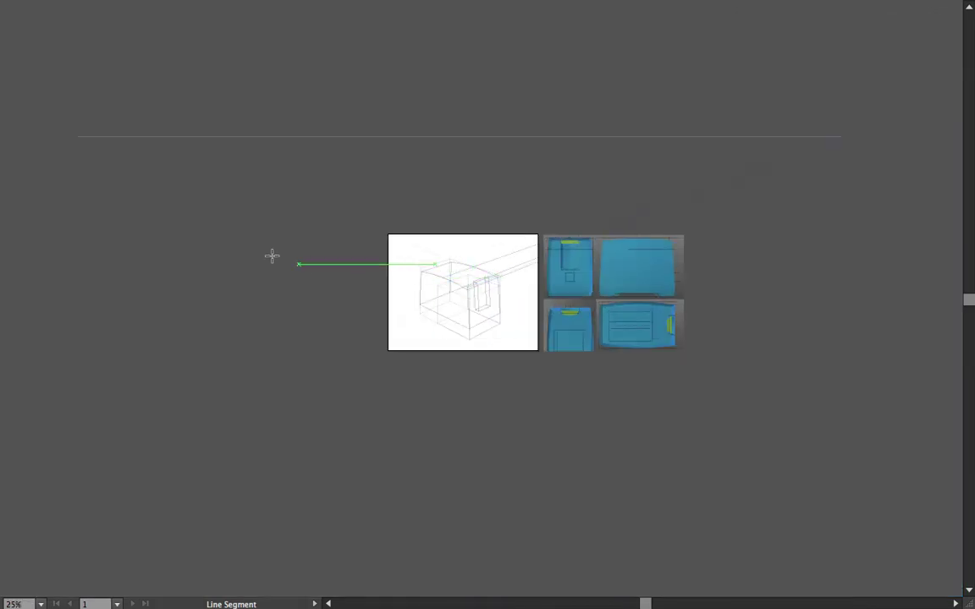
pyautogui.moveTo(77, 135); pyautogui.dragTo(481, 302)
pyautogui.scroll(4, 481, 302)
pyautogui.scroll(1, 480, 302)
pyautogui.press('a')
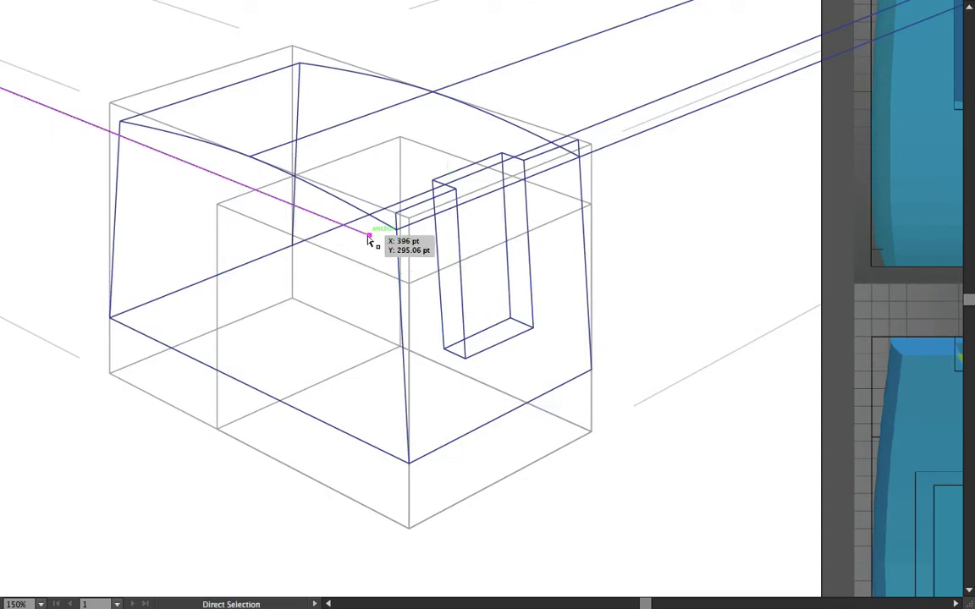
pyautogui.moveTo(369, 240); pyautogui.dragTo(397, 236)
pyautogui.press('space')
pyautogui.moveTo(385, 283); pyautogui.dragTo(412, 387)
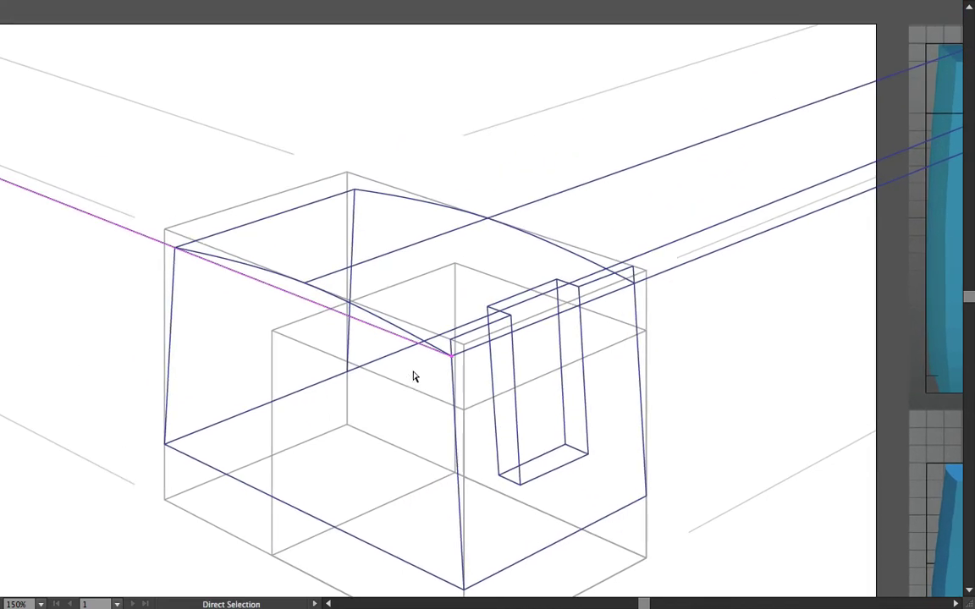
# - Draw a short vertical line from the side arc's midpoint down to the guide beneath it
pyautogui.click(414, 379)
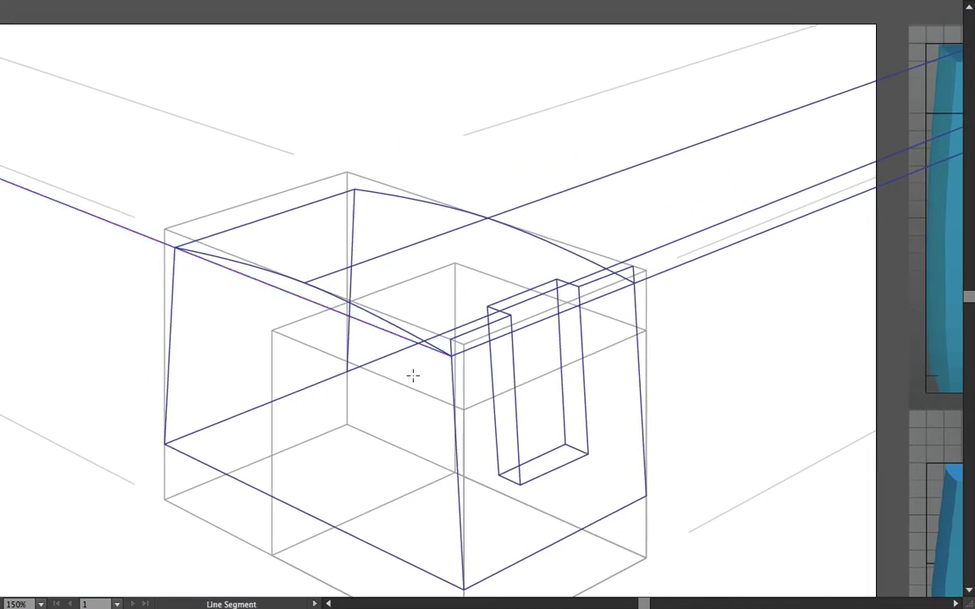
pyautogui.moveTo(305, 277); pyautogui.dragTo(305, 297)
pyautogui.press('a')
# - Duplicate the centre guide and move the copy's near end along the box's top edge until it follows the slot's inner top edge
pyautogui.click(415, 249)
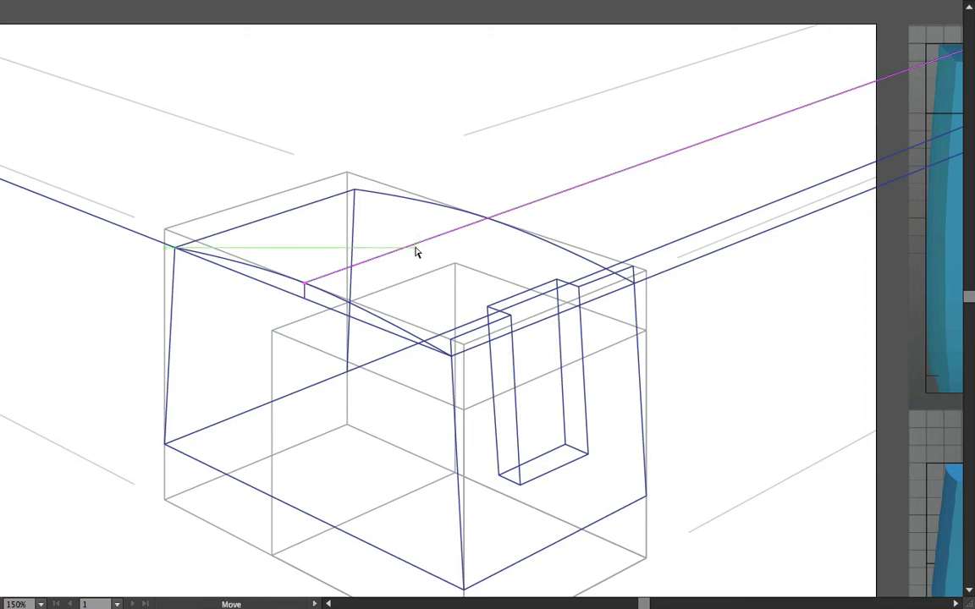
pyautogui.keyDown('shift'); pyautogui.click(382, 362); pyautogui.keyUp('shift')
pyautogui.keyDown('shift'); pyautogui.click(383, 362); pyautogui.keyUp('shift')
pyautogui.press('v')
pyautogui.click(257, 302)
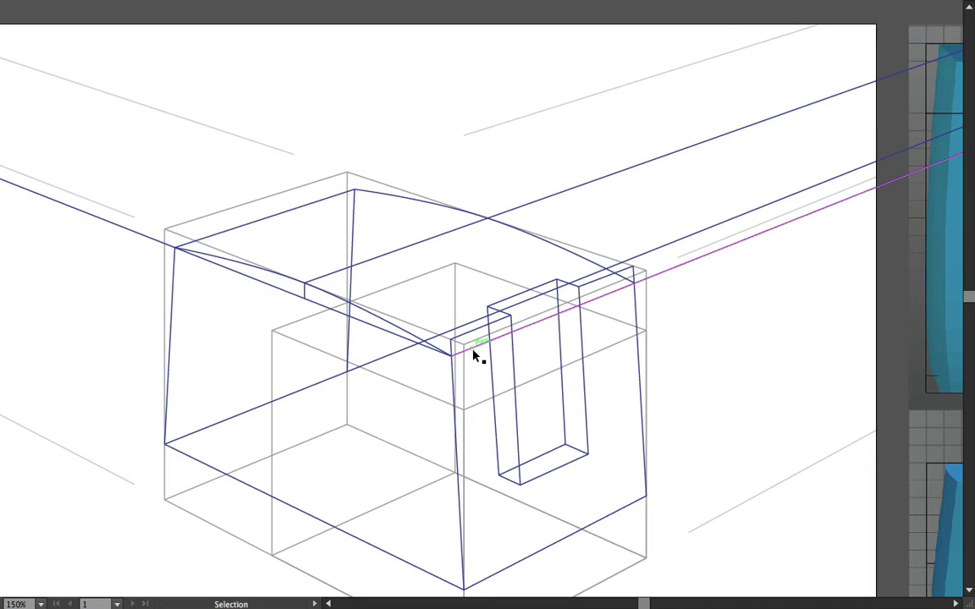
pyautogui.click(390, 254)
pyautogui.press('a')
pyautogui.press('v')
pyautogui.press('a')
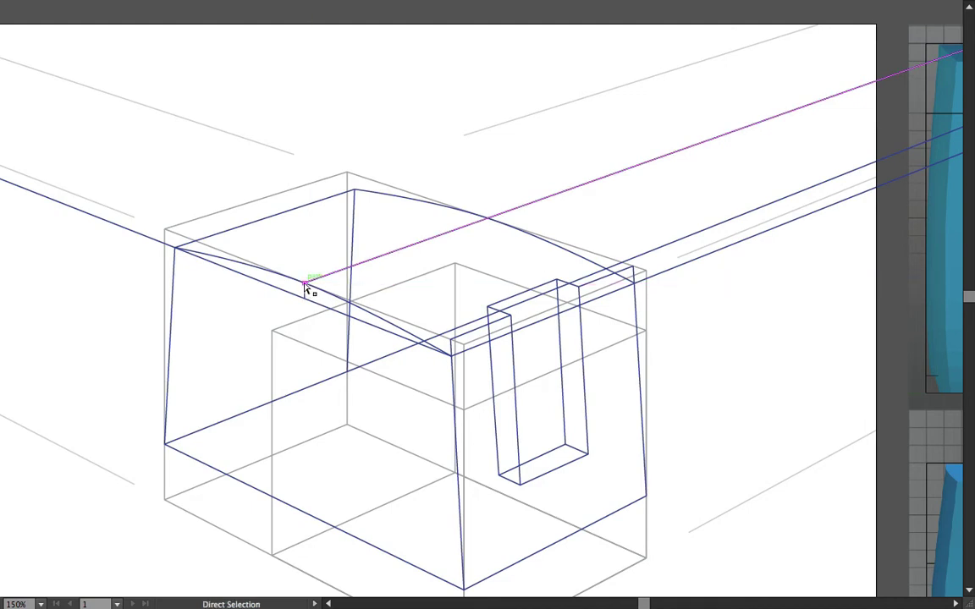
pyautogui.moveTo(306, 286); pyautogui.dragTo(427, 332)
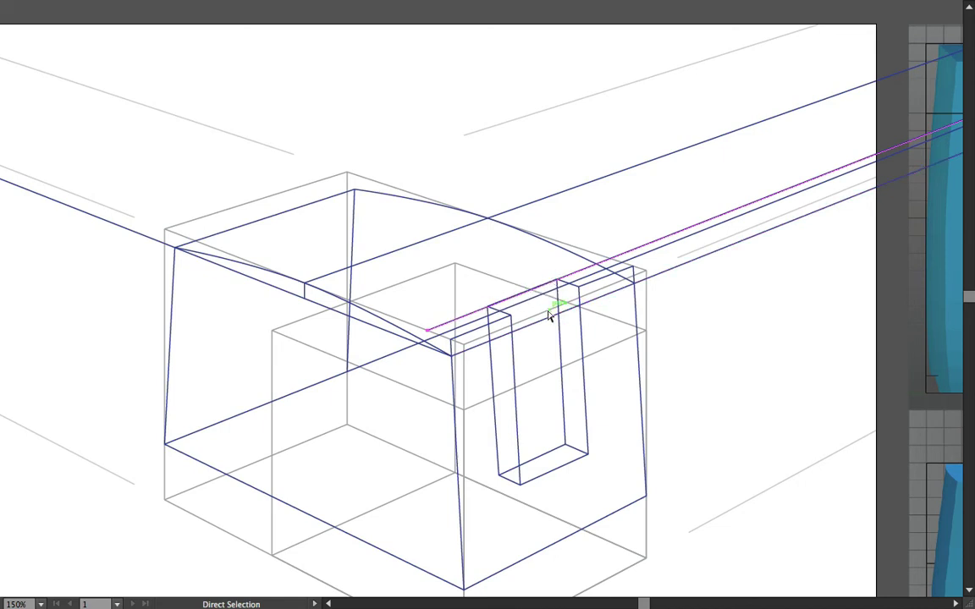
# - Drop a short vertical line from the slot-depth guide's near end to the guide below, and delete the guide from the far lower corner
pyautogui.press('\\')
pyautogui.moveTo(427, 329); pyautogui.dragTo(426, 348)
pyautogui.press('a')
pyautogui.click(317, 386)
pyautogui.press('Delete')
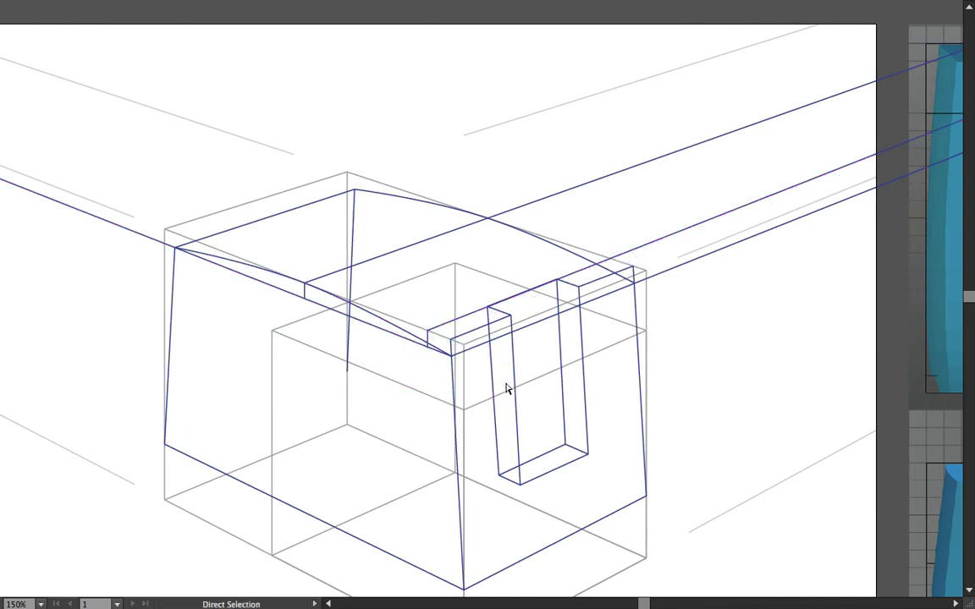
# - Adjust the short vertical line at the slot depth so that its lower end meets the guide from the left vanishing point
pyautogui.scroll(2, 428, 362)
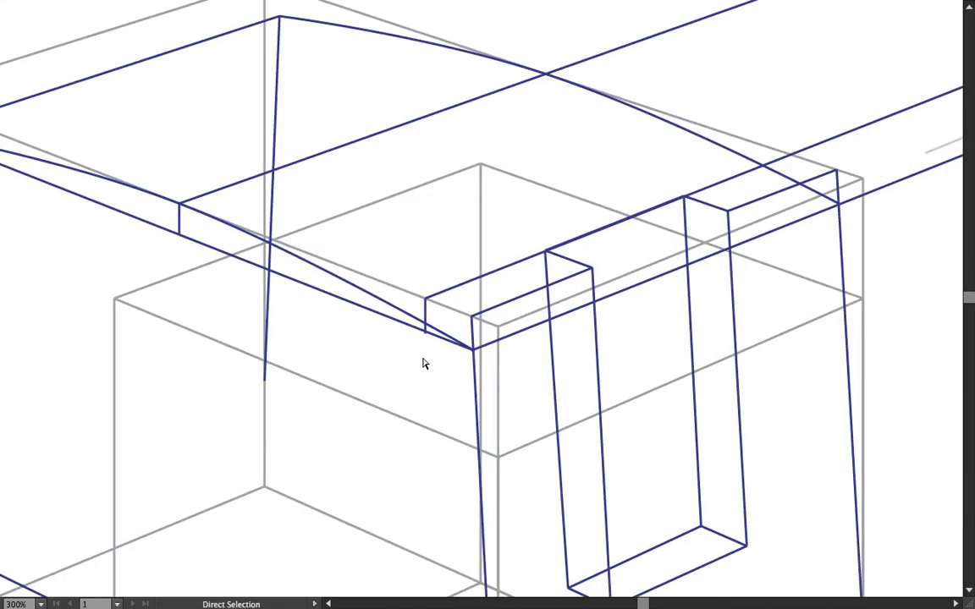
pyautogui.moveTo(426, 335)
pyautogui.mouseDown()
pyautogui.moveTo(424, 373)
pyautogui.moveTo(427, 340)
pyautogui.mouseUp()
pyautogui.moveTo(425, 300); pyautogui.dragTo(429, 330)
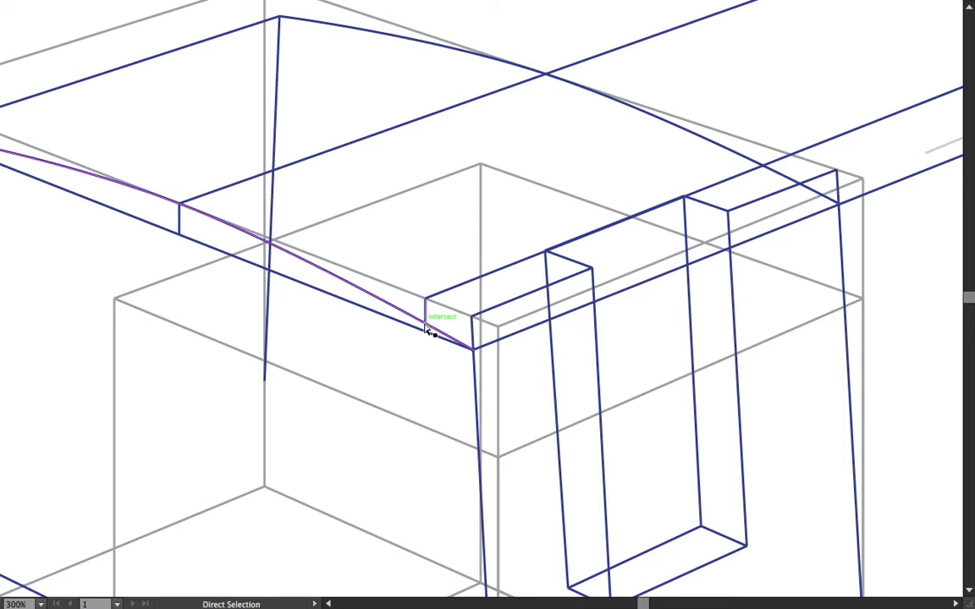
pyautogui.moveTo(427, 330); pyautogui.dragTo(427, 330)
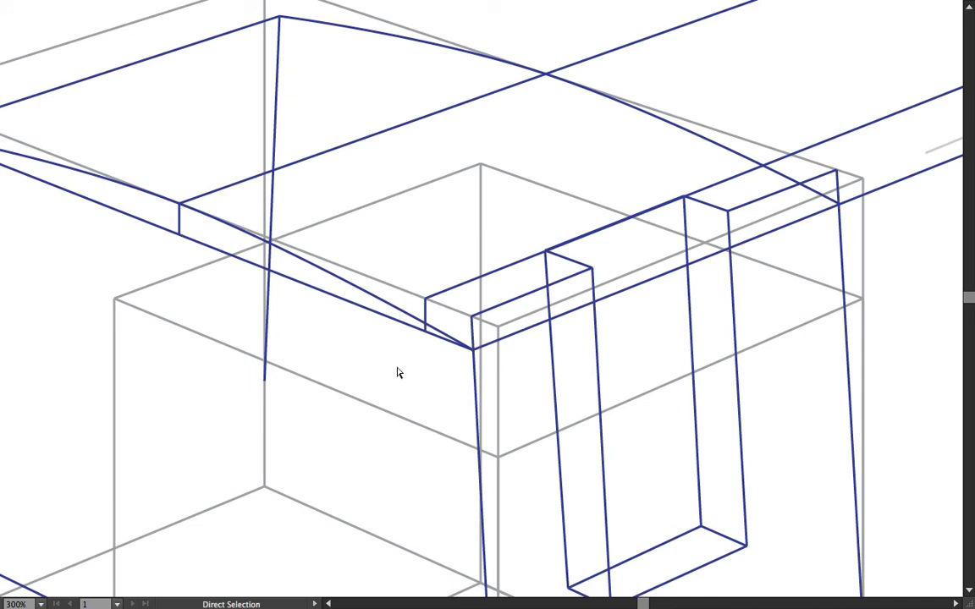
# - Duplicate the guide along the side's lower edge and move the copy's near end to where the slot's left edge meets the front guide
pyautogui.click(370, 310)
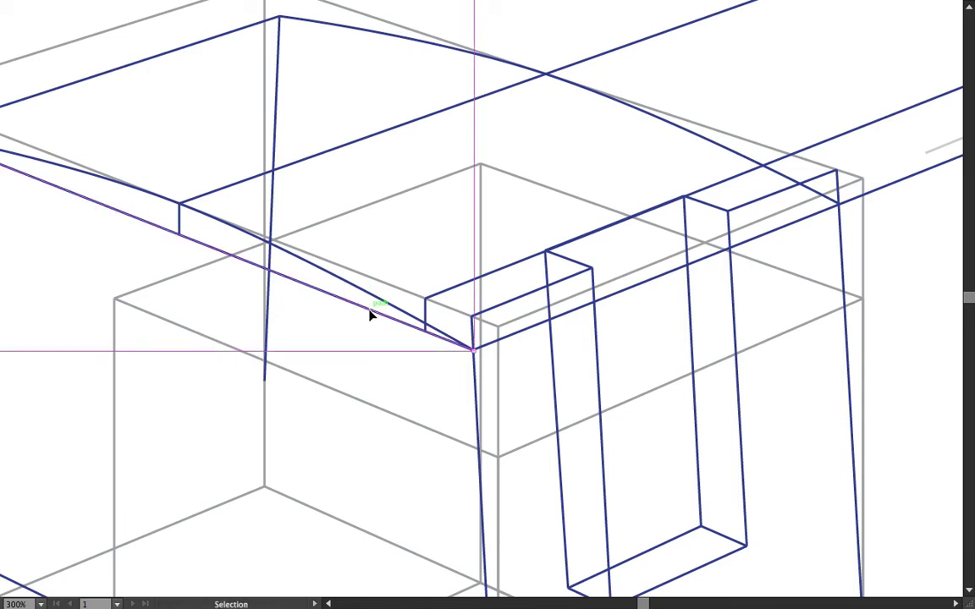
pyautogui.press('ctrl')
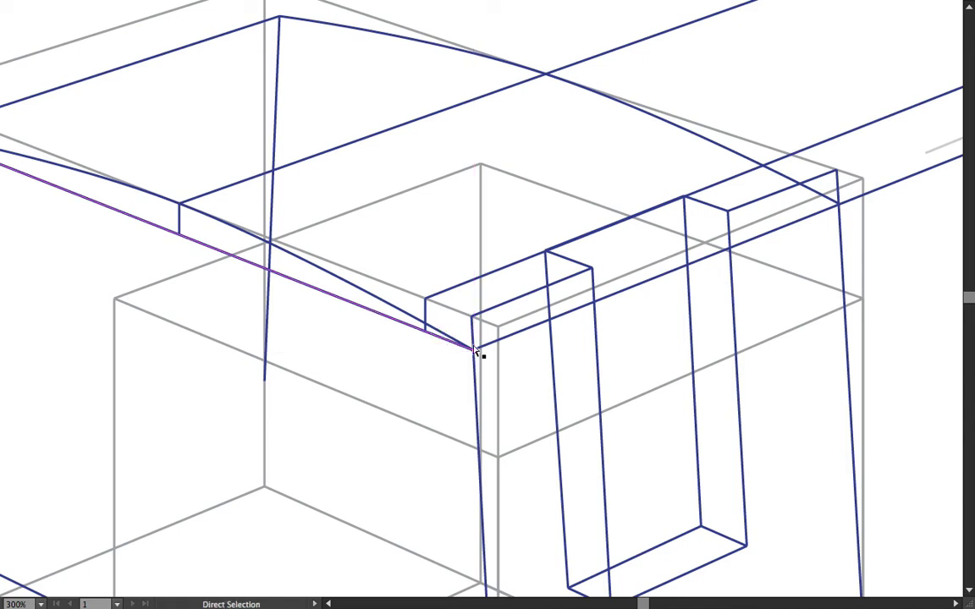
pyautogui.moveTo(475, 349); pyautogui.dragTo(596, 308)
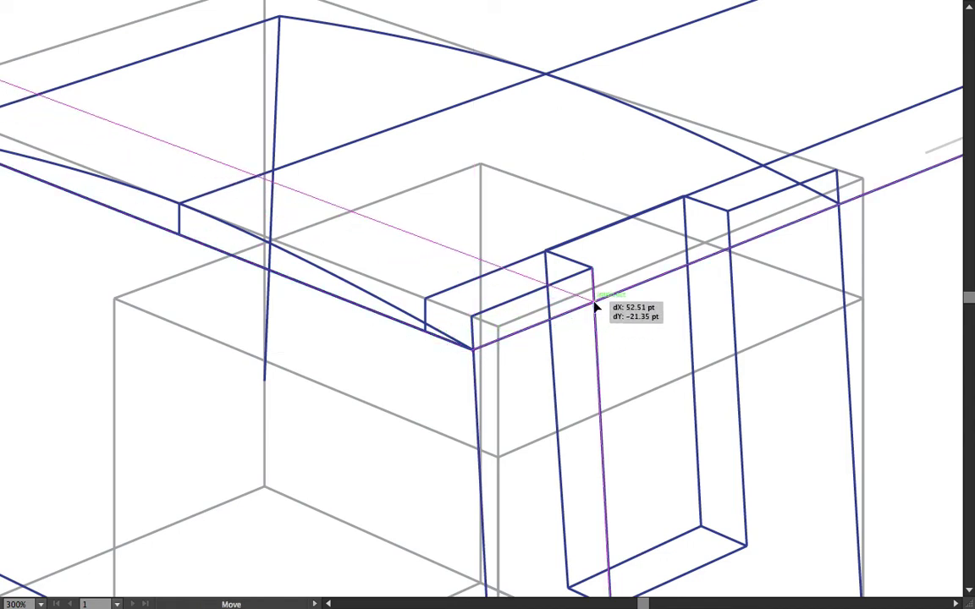
pyautogui.moveTo(595, 308); pyautogui.dragTo(595, 309)
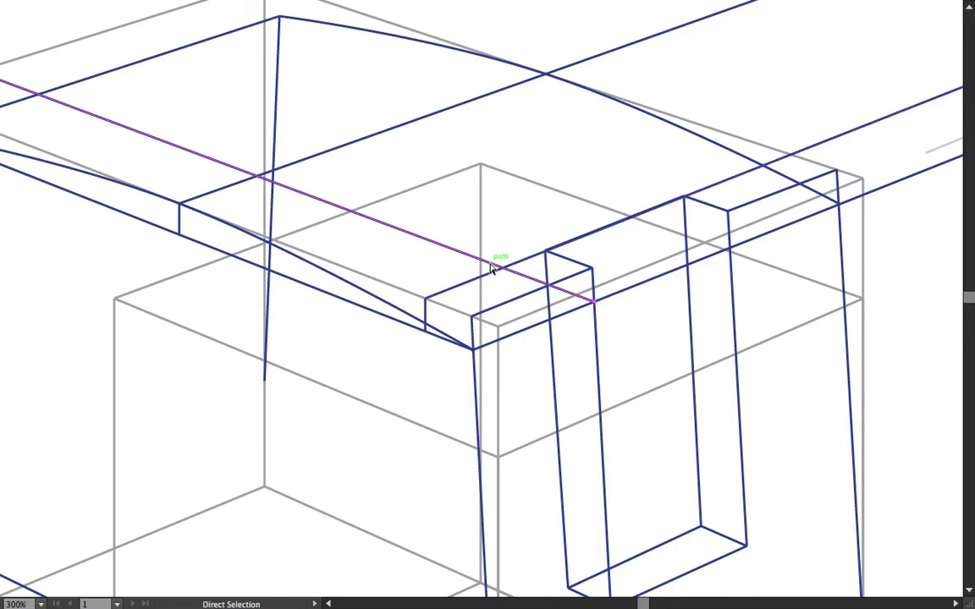
# - Duplicate the new side guide and move the copy's near end up to the slot's top left front corner
pyautogui.press('v')
pyautogui.press('a')
pyautogui.moveTo(598, 303); pyautogui.dragTo(594, 270)
# - Draw short verticals between the slot's two side guides at the centre and slot-depth lines, and join their feet to the matching side verticals
pyautogui.press('\\')
pyautogui.moveTo(305, 157); pyautogui.dragTo(306, 192)
pyautogui.moveTo(179, 203); pyautogui.dragTo(303, 193)
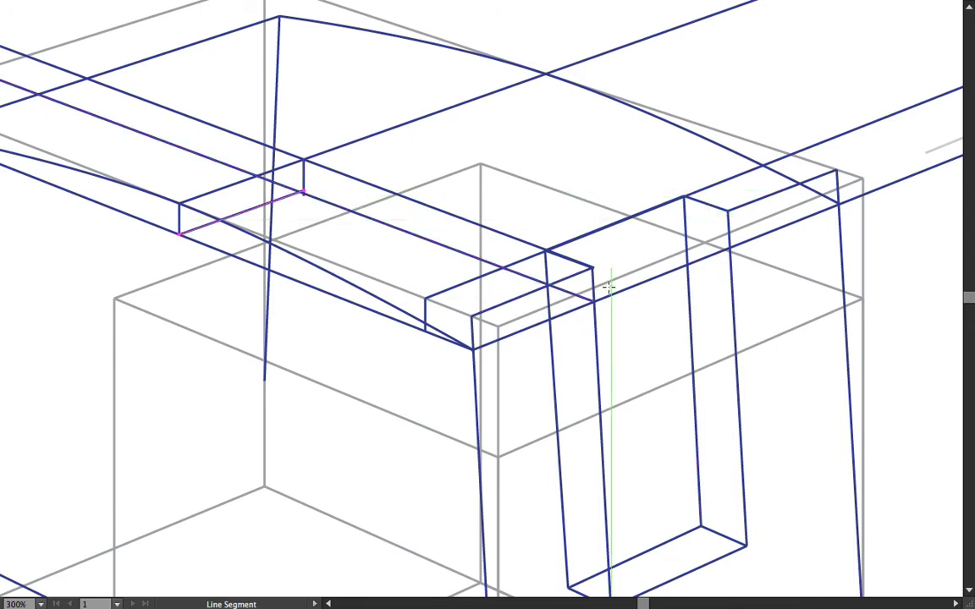
pyautogui.moveTo(546, 250); pyautogui.dragTo(546, 280)
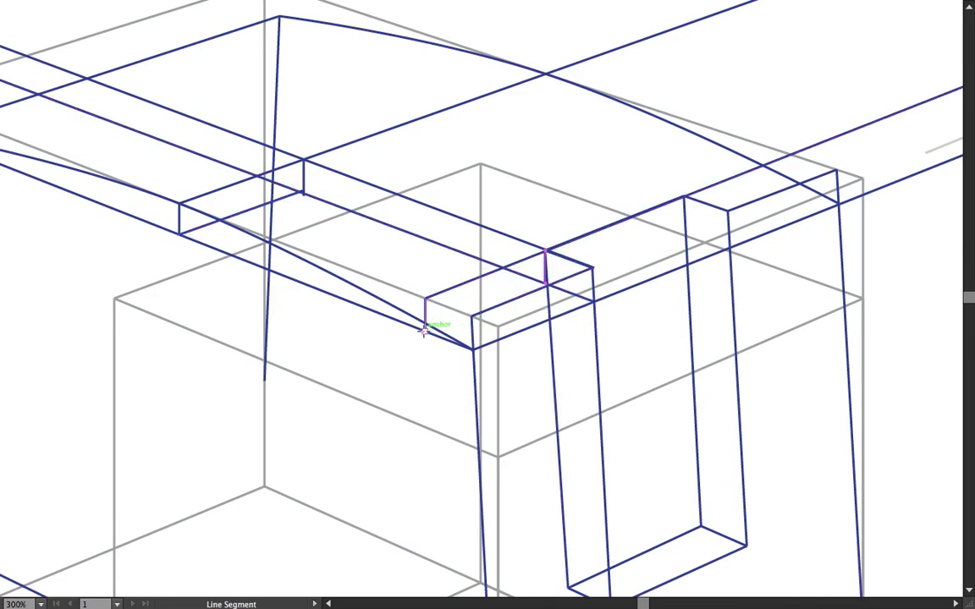
pyautogui.moveTo(430, 329); pyautogui.dragTo(546, 284)
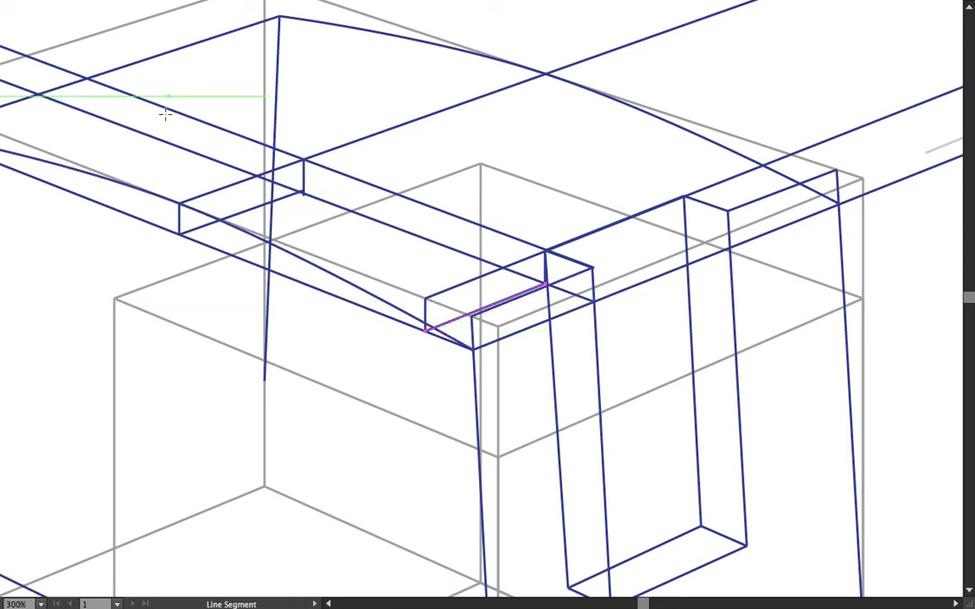
# - Copy the near side arc onto the slot's left side, passing through the centre intersection, and snap its near end to the front guide
pyautogui.press('a')
pyautogui.click(61, 174)
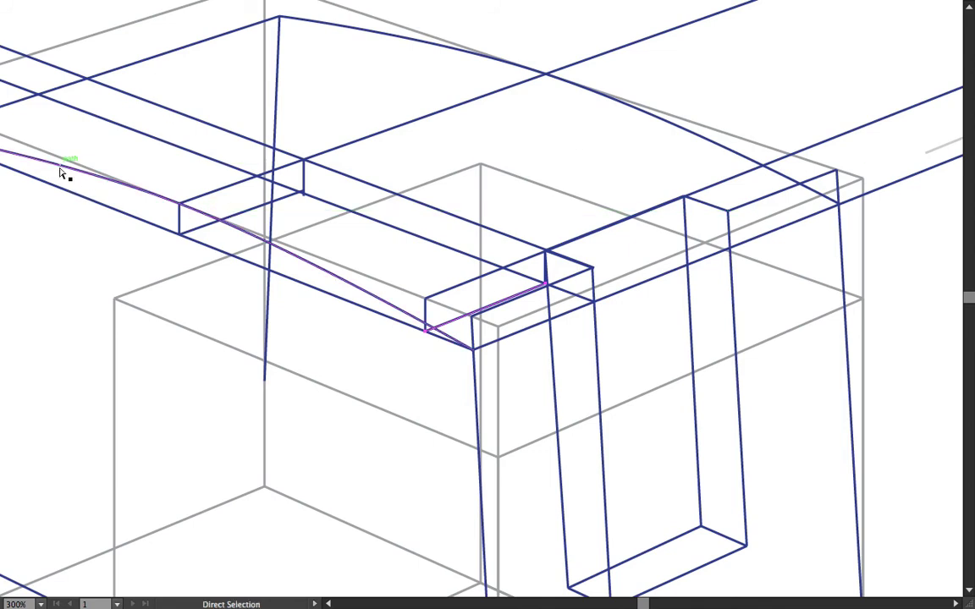
pyautogui.keyDown('ctrl'); pyautogui.click(59, 169); pyautogui.keyUp('ctrl')
pyautogui.press('v')
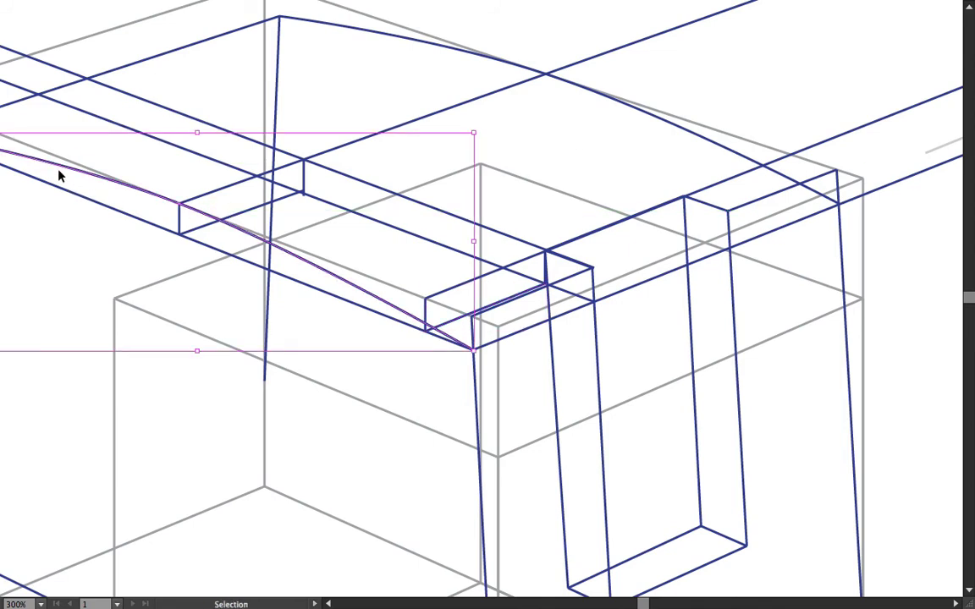
pyautogui.moveTo(65, 169); pyautogui.dragTo(147, 154)
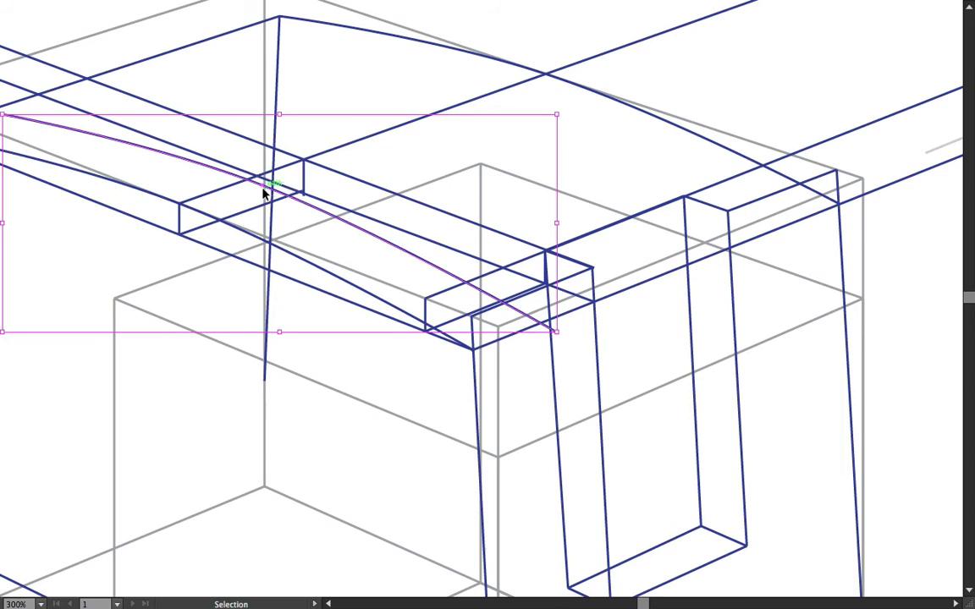
pyautogui.moveTo(260, 191); pyautogui.dragTo(304, 162)
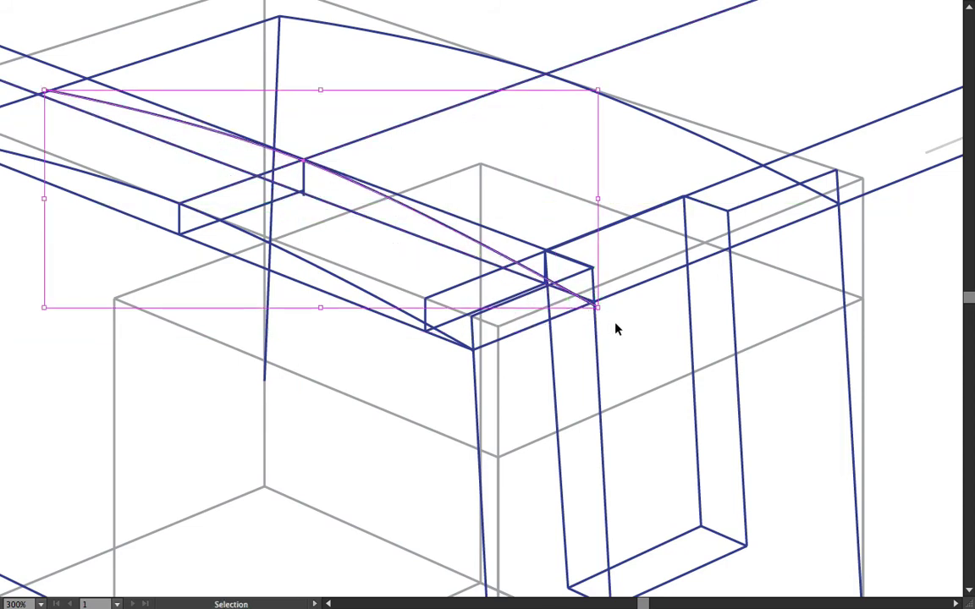
pyautogui.press('a')
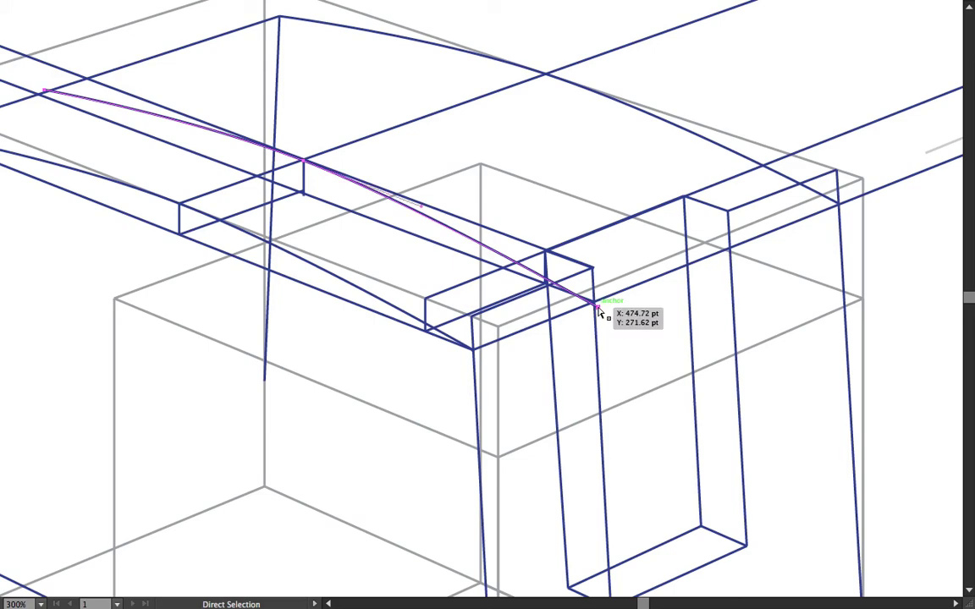
pyautogui.moveTo(597, 305); pyautogui.dragTo(595, 302)
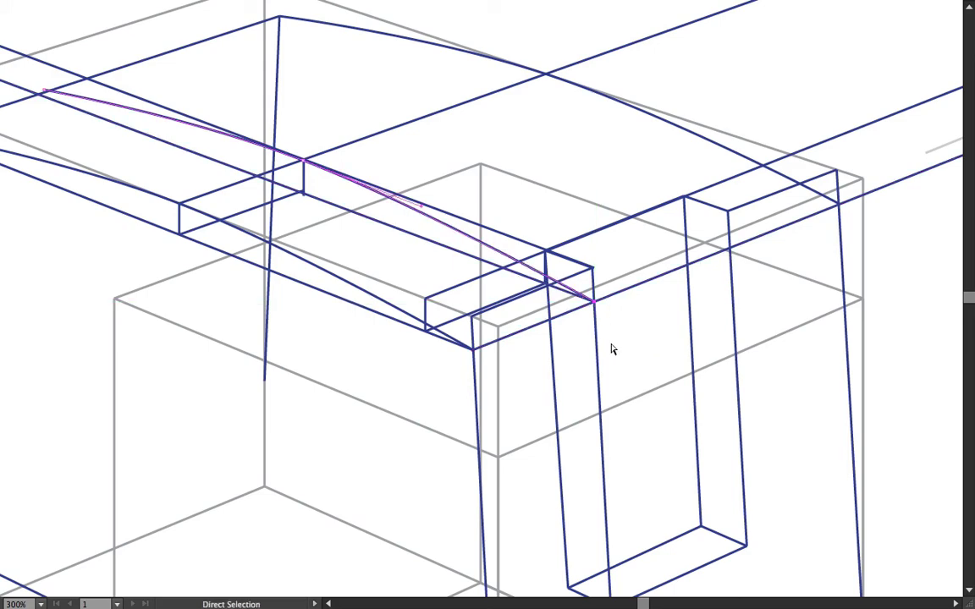
pyautogui.click(454, 178)
# - Duplicate the right-vanishing guide from the near corner and move the copy's near end to where the side arc crosses the slot-depth vertical
pyautogui.scroll(-2, 547, 186)
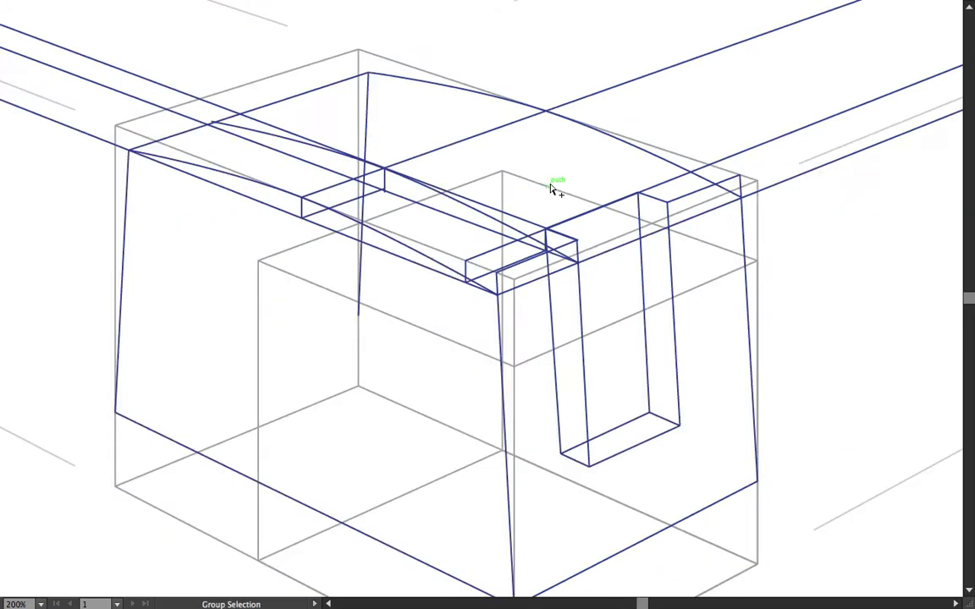
pyautogui.scroll(-1, 559, 195)
pyautogui.scroll(2, 596, 224)
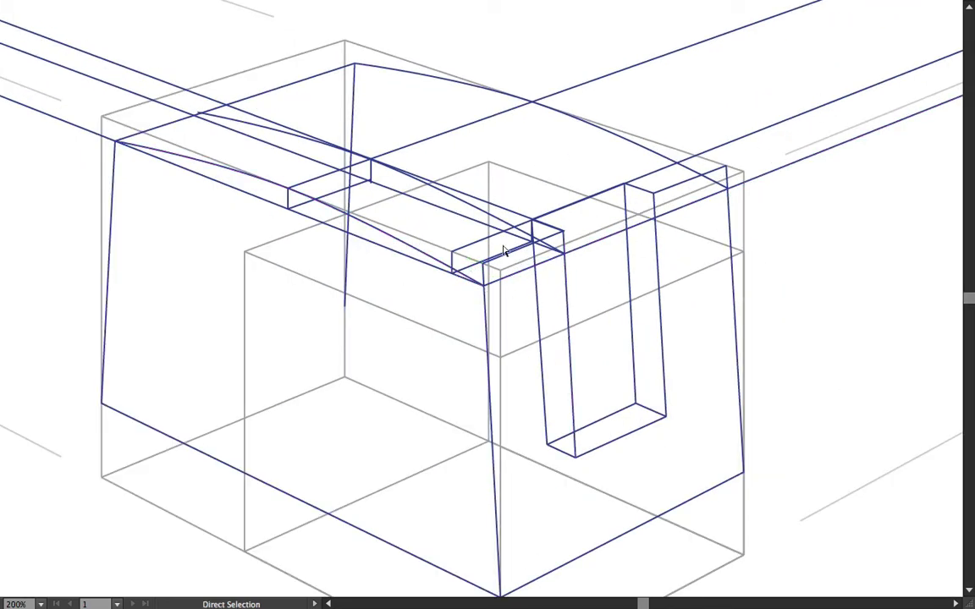
pyautogui.moveTo(533, 241); pyautogui.dragTo(526, 275)
pyautogui.keyDown('ctrl'); pyautogui.click(523, 270); pyautogui.keyUp('ctrl')
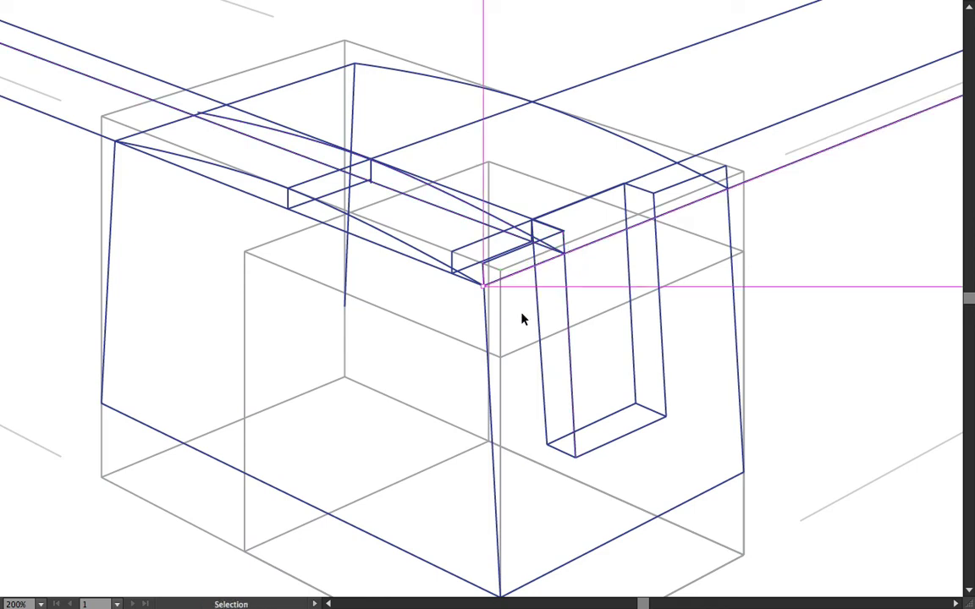
pyautogui.moveTo(484, 290); pyautogui.dragTo(451, 267)
pyautogui.scroll(3, 560, 215)
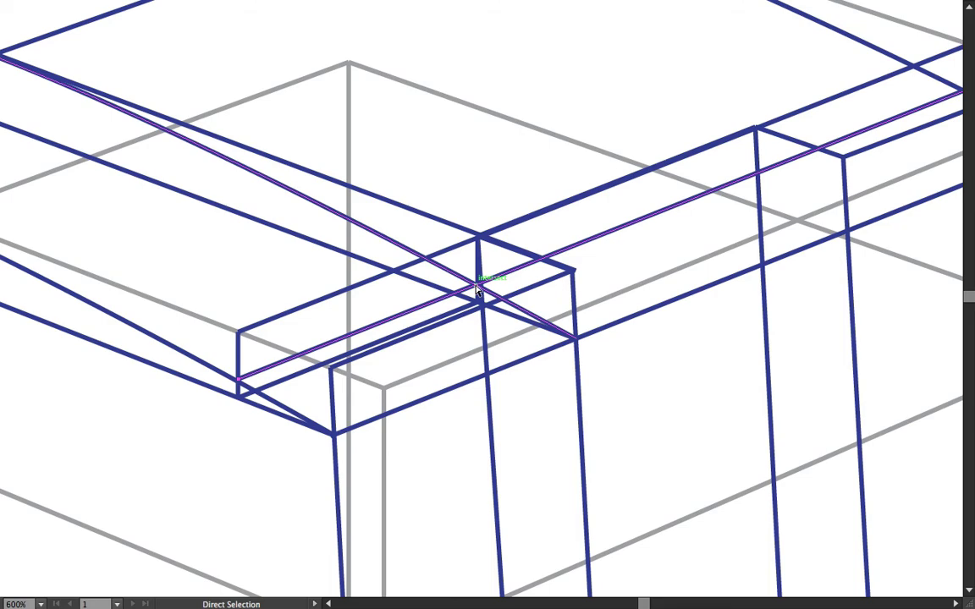
pyautogui.scroll(-2, 601, 250)
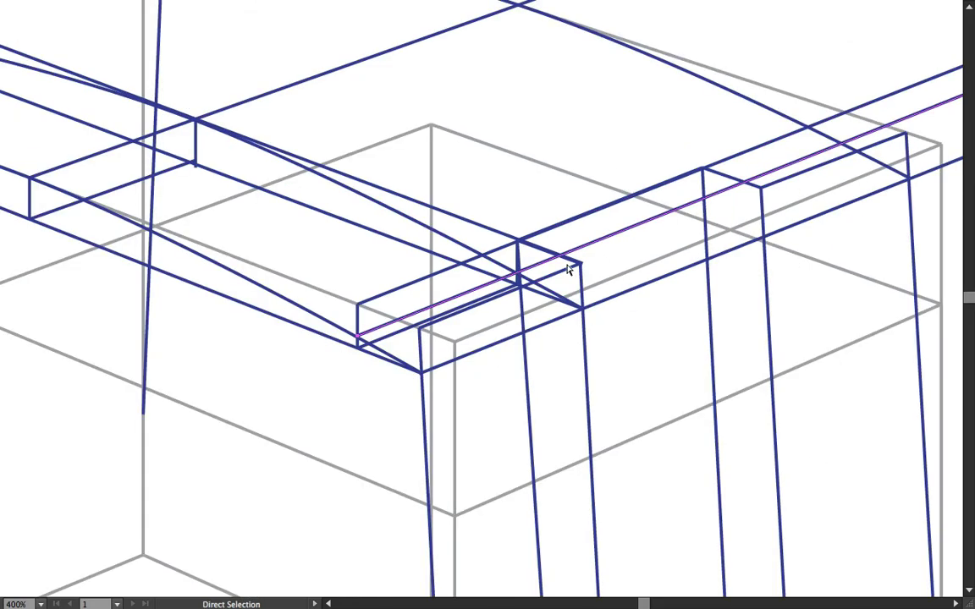
# - Delete the top line from the near corner to the slot, and lower the near corner edge's upper end to the arc's end
pyautogui.moveTo(570, 265); pyautogui.dragTo(562, 269)
pyautogui.press('Delete')
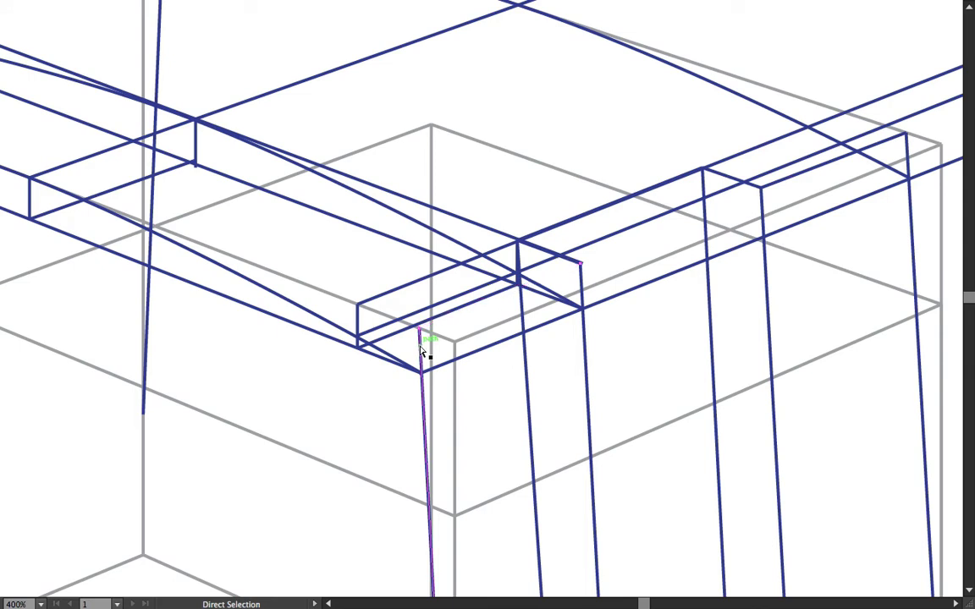
pyautogui.moveTo(421, 332); pyautogui.dragTo(419, 372)
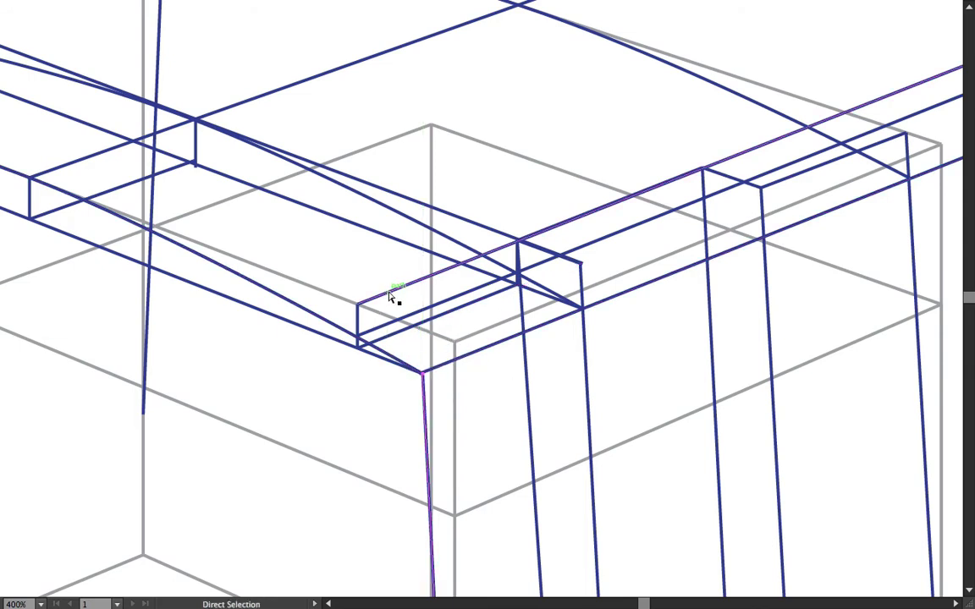
# - Delete the old upper guides at the slot's left side, and lower the slot's left front edge to the copied arc's end
pyautogui.click(391, 297)
pyautogui.moveTo(656, 244); pyautogui.dragTo(381, 330)
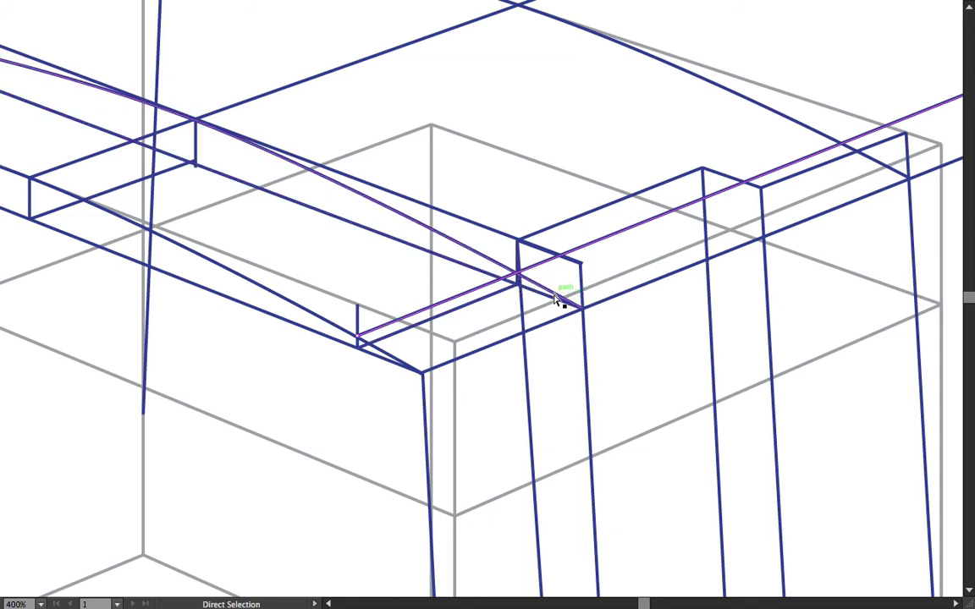
pyautogui.moveTo(582, 272); pyautogui.dragTo(582, 311)
pyautogui.click(580, 263)
pyautogui.press('Delete')
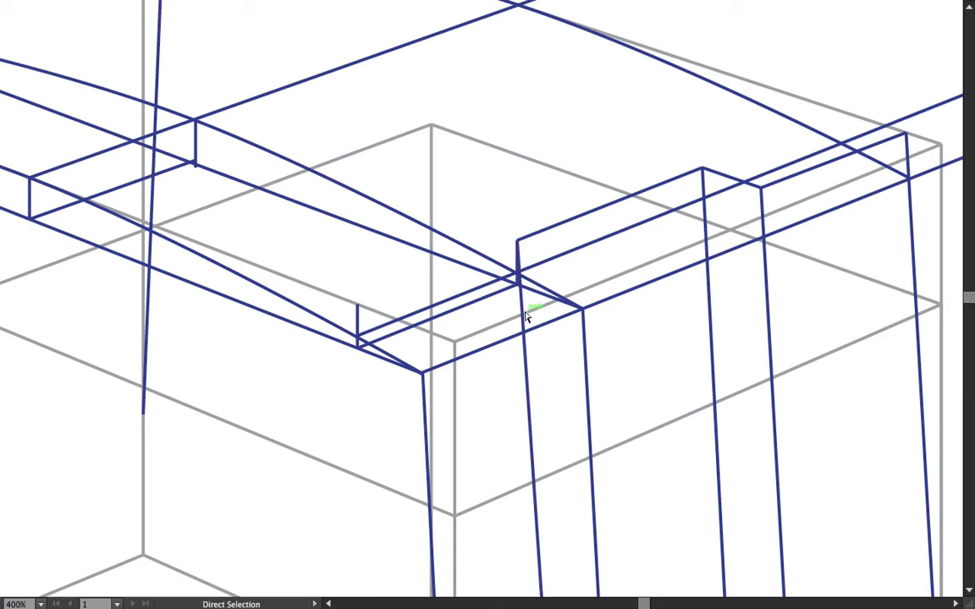
# - Lower the top end of the slot's left inner edge to where the copied arc crosses the slot-depth guide
pyautogui.moveTo(519, 248)
pyautogui.mouseDown()
pyautogui.moveTo(524, 290)
pyautogui.moveTo(518, 245)
pyautogui.mouseUp()
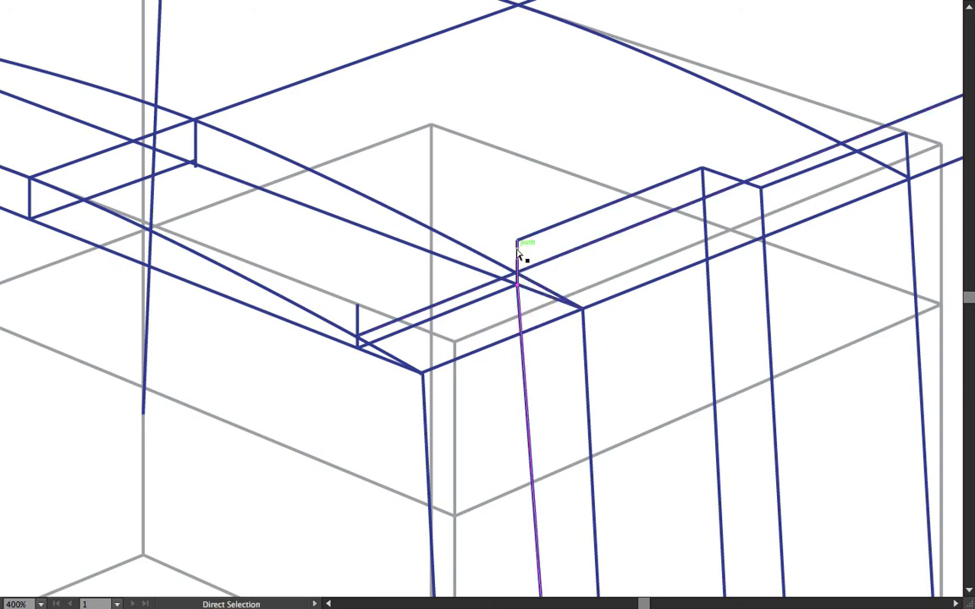
pyautogui.click(519, 246)
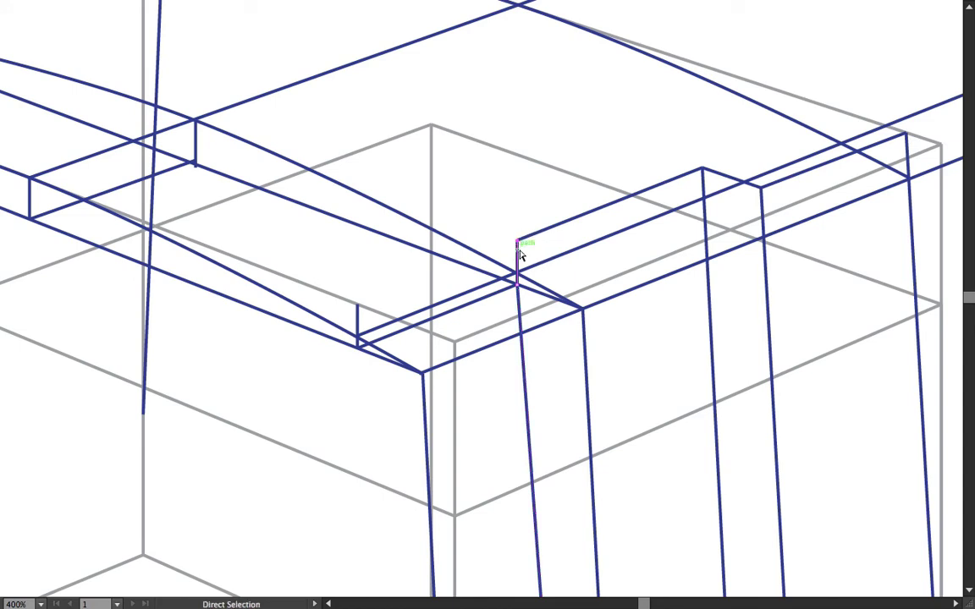
pyautogui.click(519, 247)
pyautogui.moveTo(519, 246); pyautogui.dragTo(519, 272)
# - Delete the remaining short verticals, their connecting lines and the straight side guides beneath the two arcs
pyautogui.click(357, 315)
pyautogui.press('Delete')
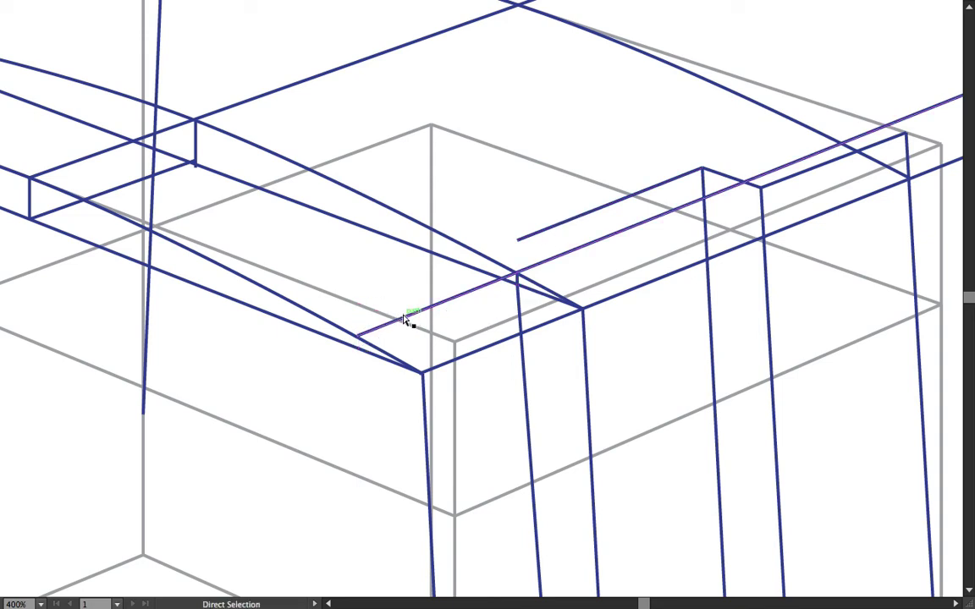
pyautogui.click(345, 343)
pyautogui.press('Delete')
pyautogui.click(174, 174)
pyautogui.press('Delete')
pyautogui.click(195, 151)
pyautogui.press('Delete')
pyautogui.click(32, 205)
pyautogui.press('Delete')
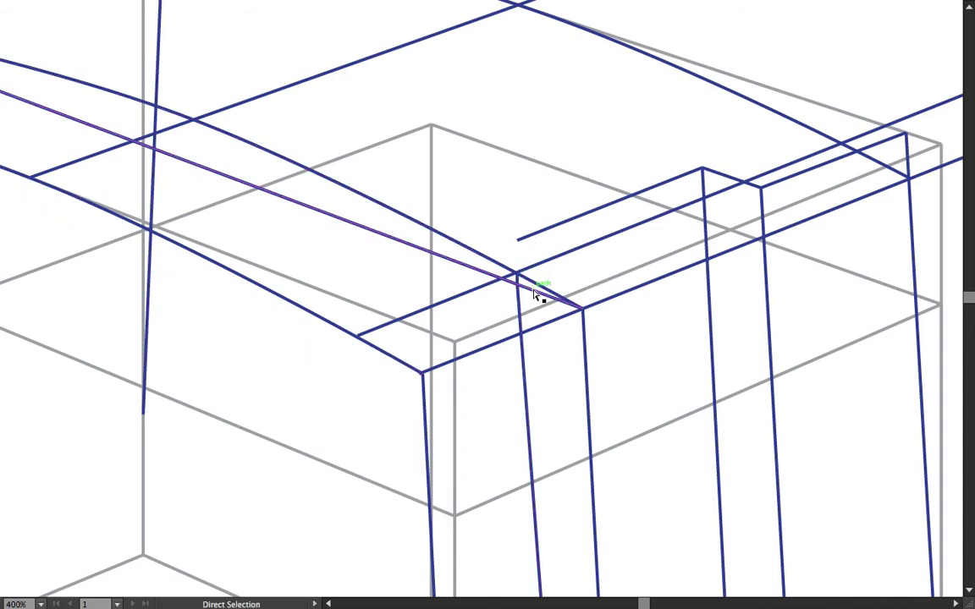
pyautogui.press('Delete')
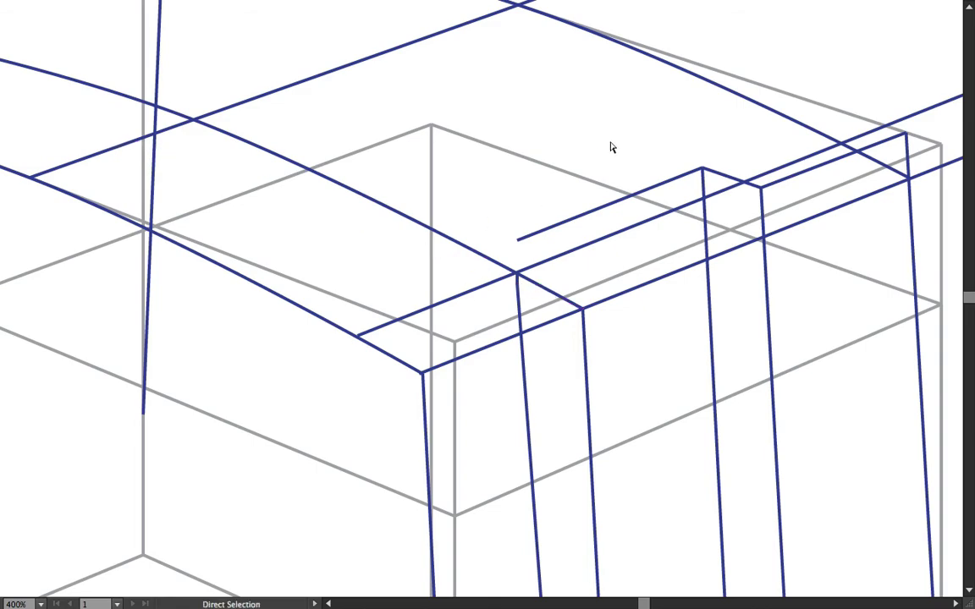
# - Delete the slot's hidden left inner edge and the stub left at its upper end
pyautogui.scroll(-4, 616, 146)
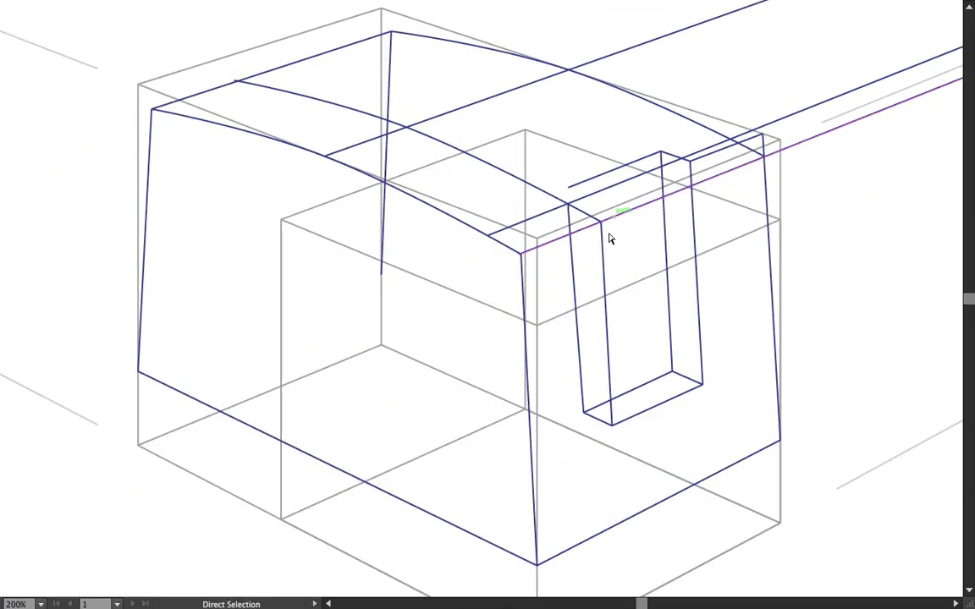
pyautogui.click(574, 276)
pyautogui.press('Delete')
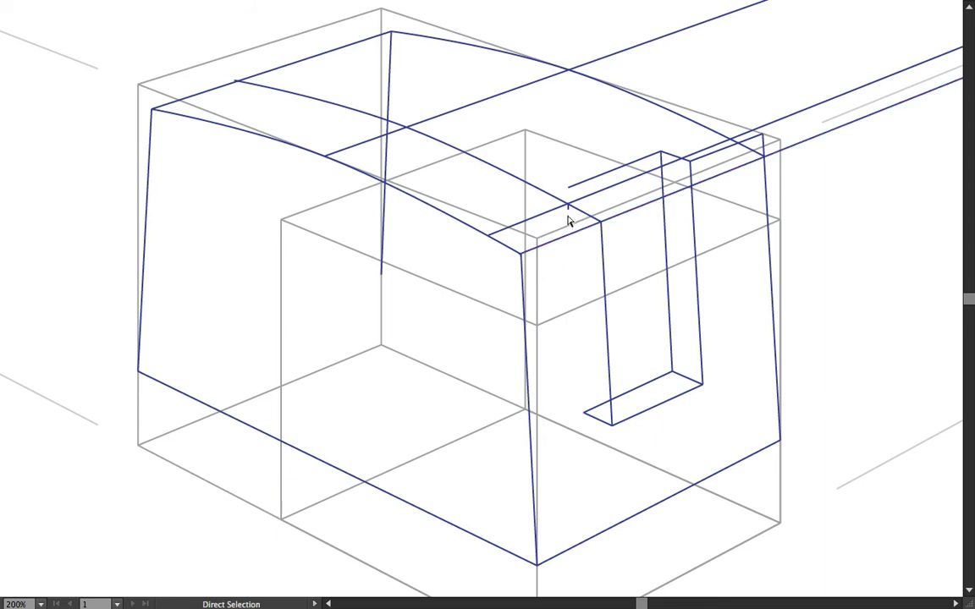
pyautogui.click(569, 210)
pyautogui.press('Delete')
# - Draw the front top edge from the near corner to the slot's left edge, and delete the full-length guide beneath it
pyautogui.moveTo(609, 220); pyautogui.dragTo(601, 222)
pyautogui.press('l')
pyautogui.moveTo(521, 247); pyautogui.dragTo(597, 222)
pyautogui.press('super+z')
pyautogui.press('\\')
pyautogui.moveTo(522, 253); pyautogui.dragTo(561, 231)
pyautogui.press('a')
pyautogui.press('Delete')
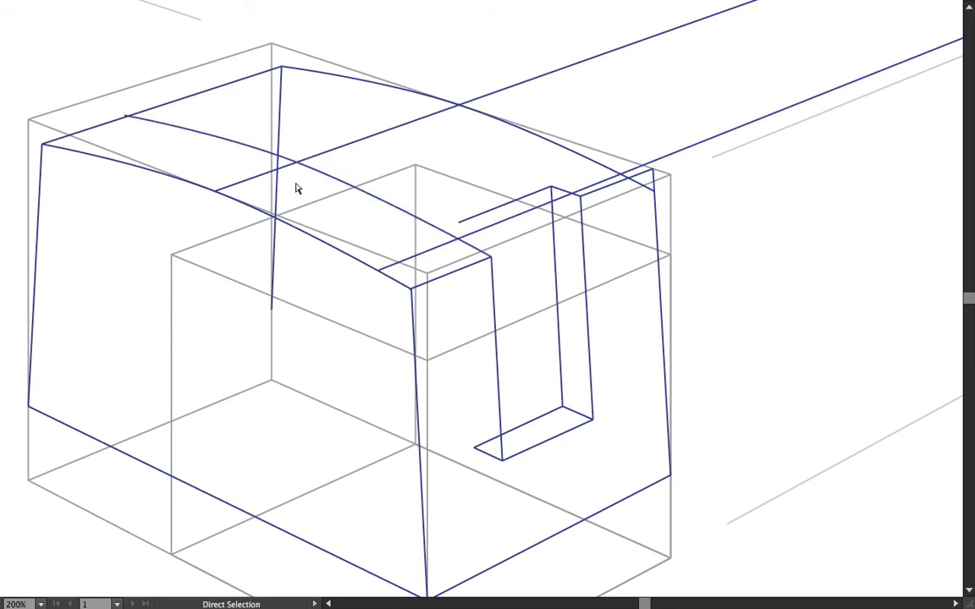
# - Duplicate the slot-depth guide with its near end at the front top corner, and lower the slot's right front edge to meet it
pyautogui.click(473, 269)
pyautogui.click(432, 248)
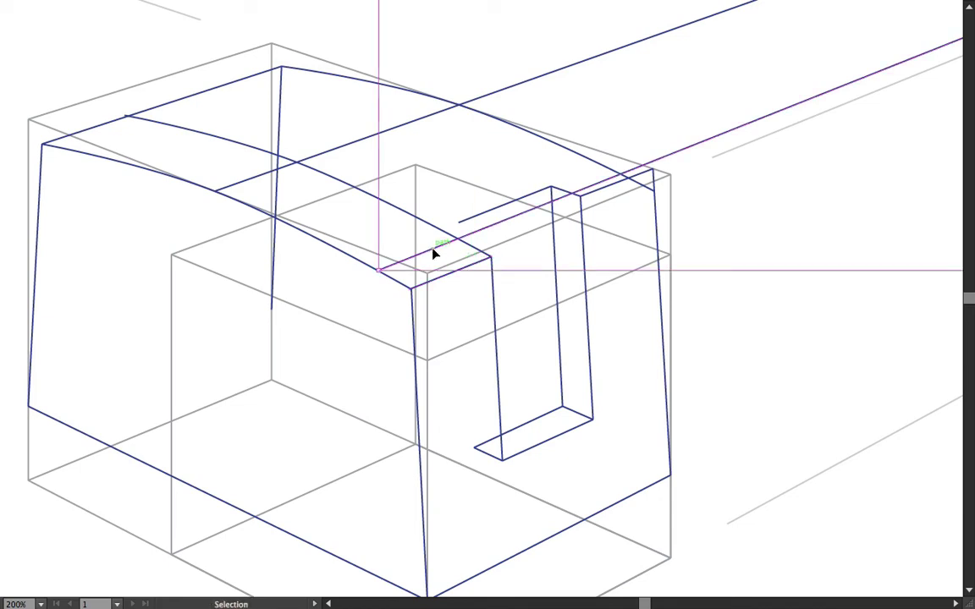
pyautogui.press('a')
pyautogui.press('super+f')
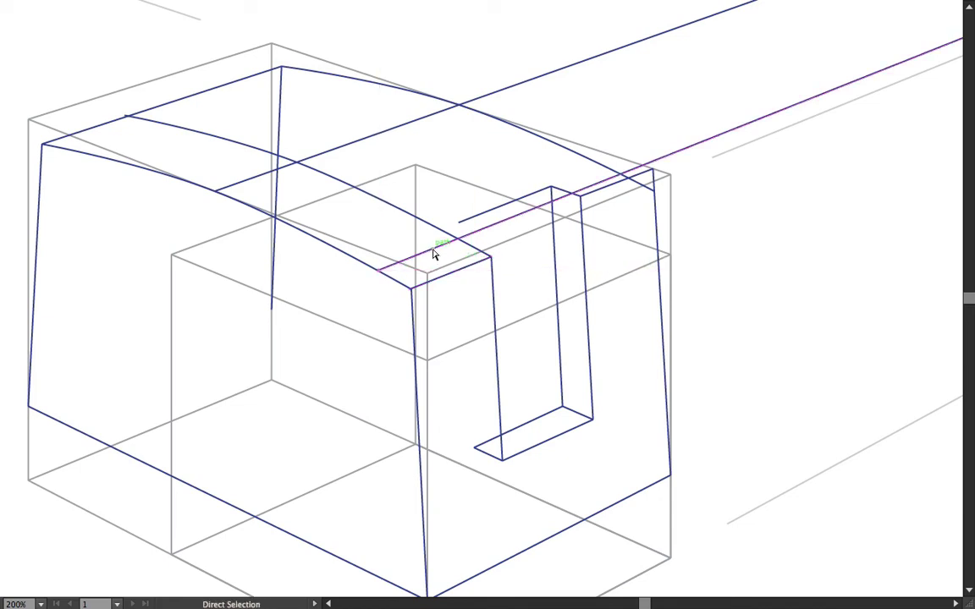
pyautogui.moveTo(379, 277); pyautogui.dragTo(410, 287)
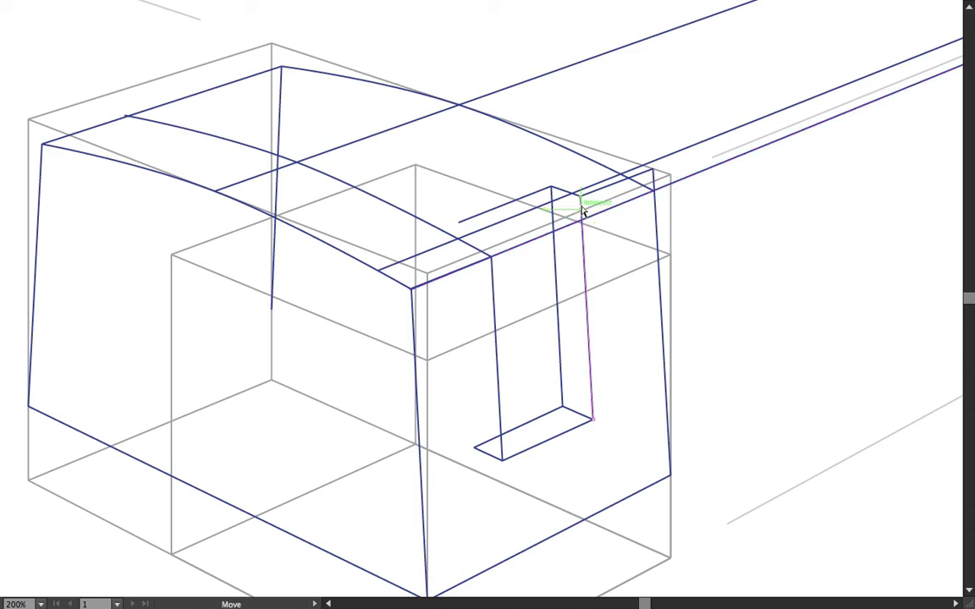
pyautogui.moveTo(580, 196); pyautogui.dragTo(582, 222)
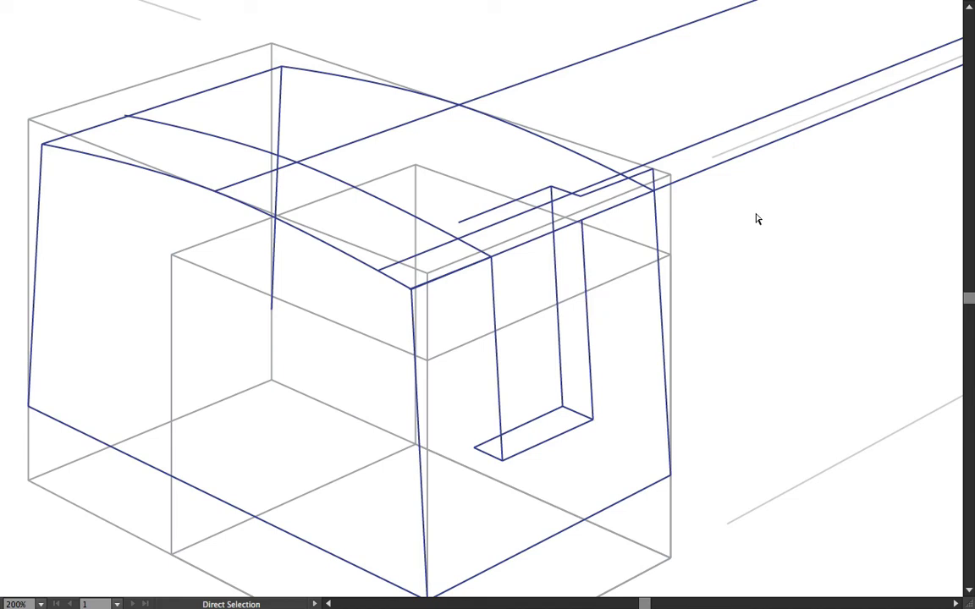
# - Duplicate the left slot arc across the top and place its front end at the slot's right front corner
pyautogui.click(366, 191)
pyautogui.press('a')
pyautogui.hotkey('ctrl', 'v')
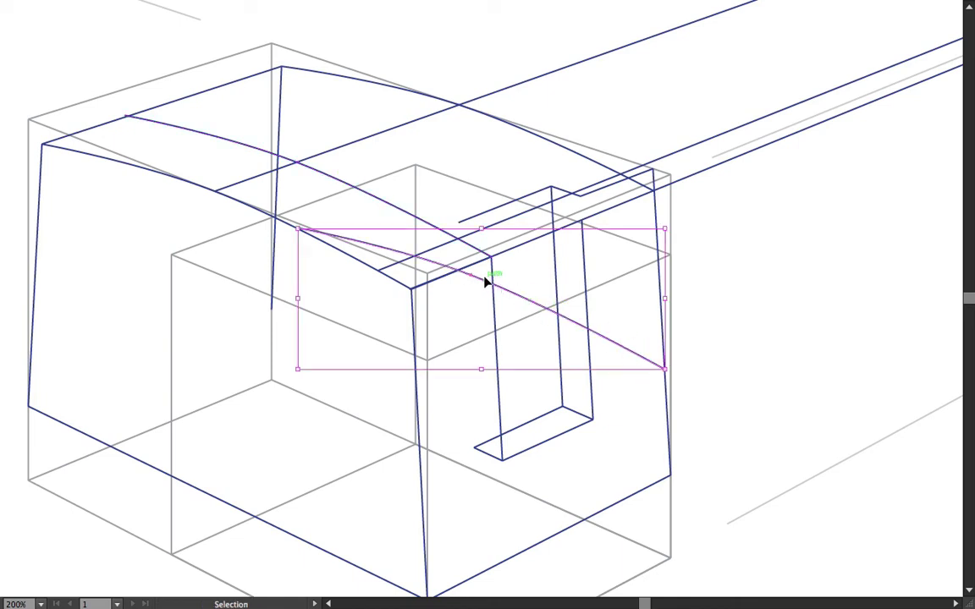
pyautogui.moveTo(477, 279); pyautogui.dragTo(389, 130)
pyautogui.click(718, 246)
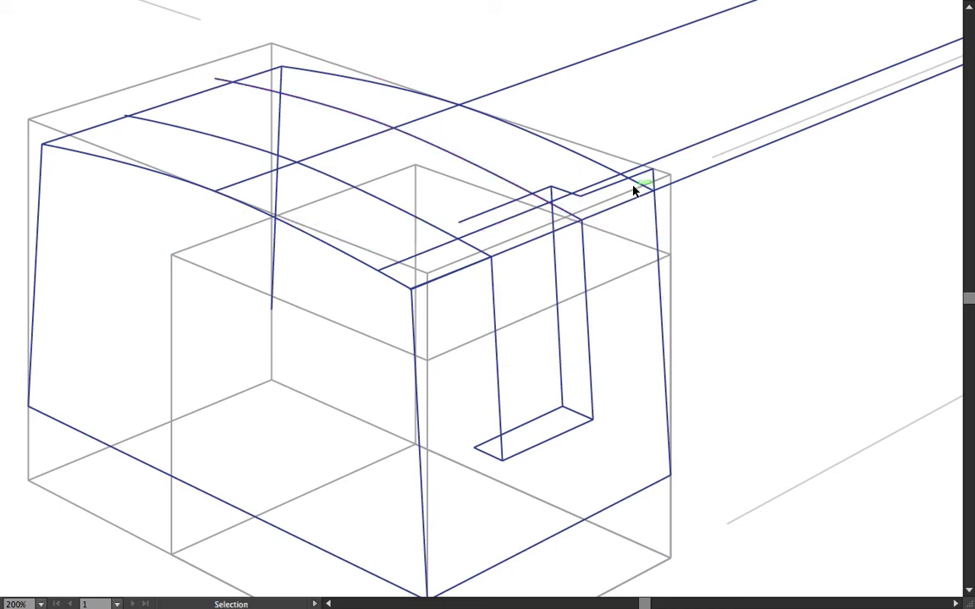
# - Move the copied arc's middle anchor onto the guide that crosses the crown
pyautogui.scroll(1, 633, 190)
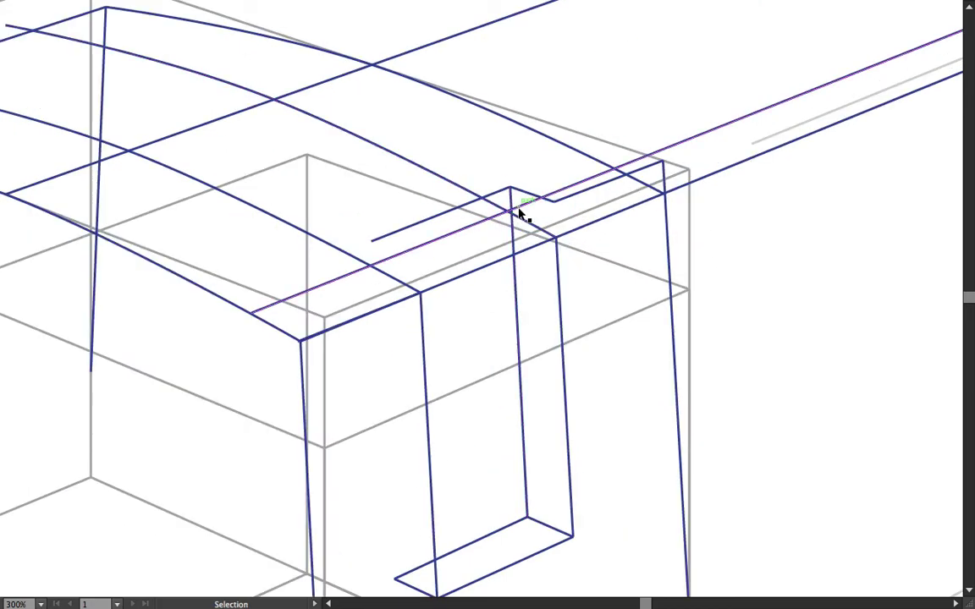
pyautogui.click(287, 105)
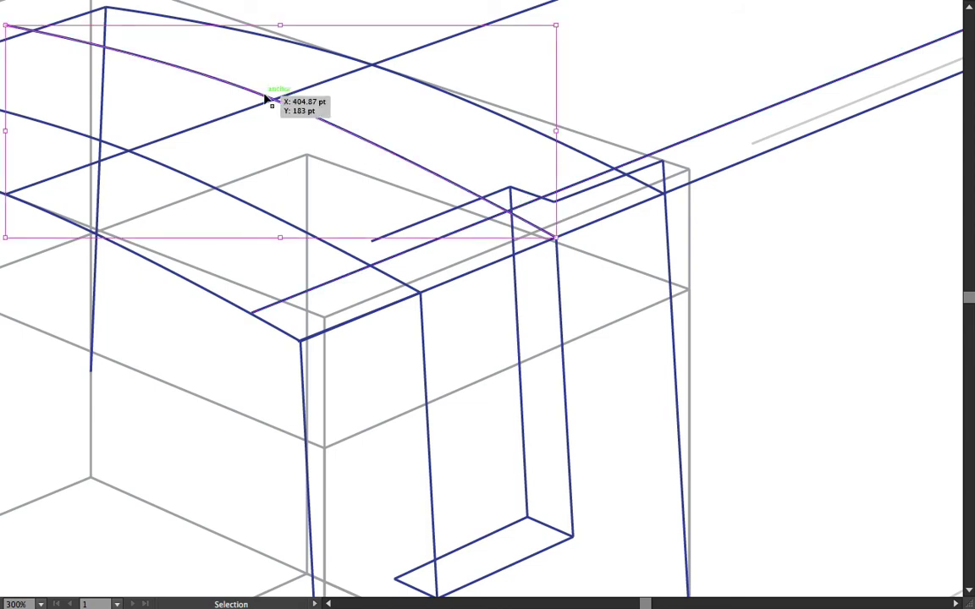
pyautogui.press('a')
pyautogui.moveTo(269, 100); pyautogui.dragTo(285, 99)
pyautogui.click(235, 151)
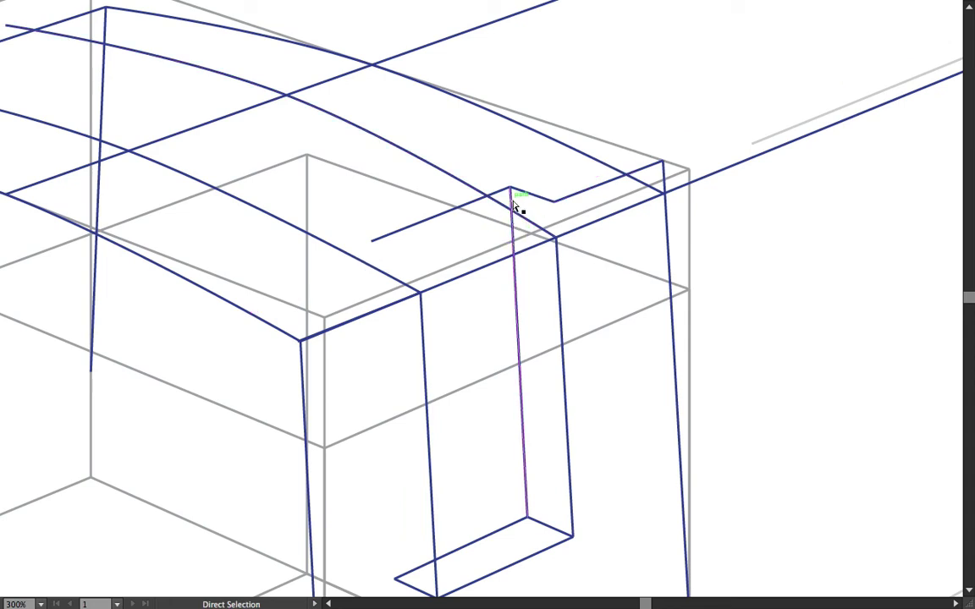
pyautogui.moveTo(515, 196); pyautogui.dragTo(513, 215)
pyautogui.press('super+z')
pyautogui.press('super+z')
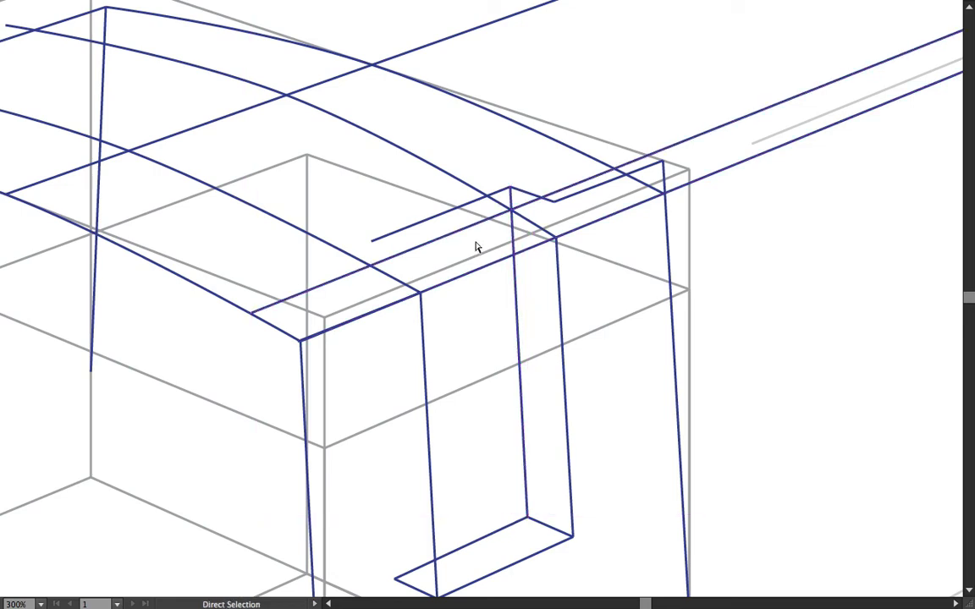
# - Replace the slot's raised back top edge with a line along the slot-depth guide between the two slot arcs
pyautogui.click(464, 212)
pyautogui.press('\\')
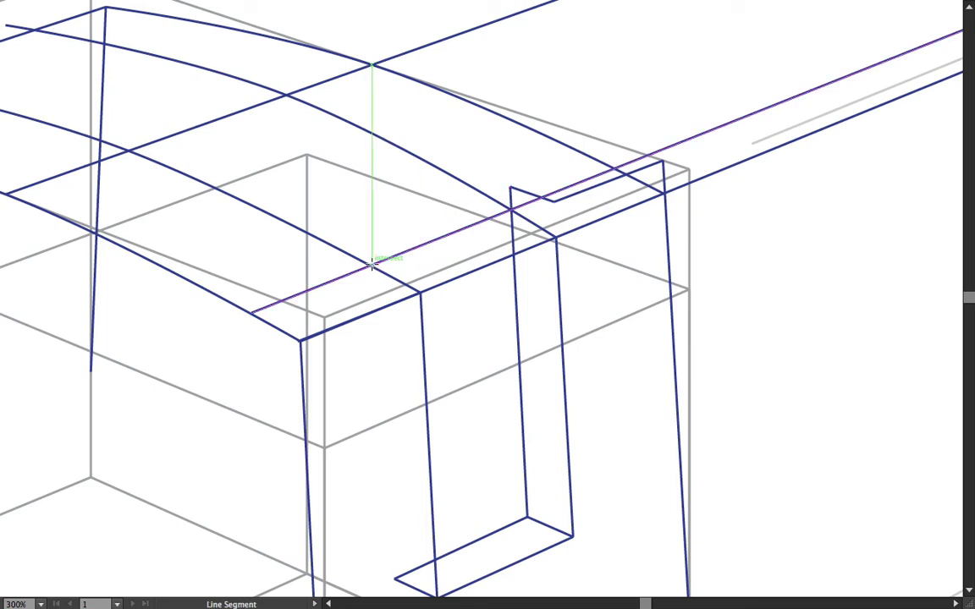
pyautogui.moveTo(370, 268); pyautogui.dragTo(561, 202)
# - Delete the slot-depth guide and the leftover raised top edges beside the slot's right inner edge
pyautogui.press('a')
pyautogui.click(345, 279)
pyautogui.click(527, 193)
pyautogui.press('Delete')
pyautogui.click(560, 200)
# - Lower the body's right front edge to the end of the rear arc, and delete the crown and front top guides
pyautogui.moveTo(664, 162); pyautogui.dragTo(665, 190)
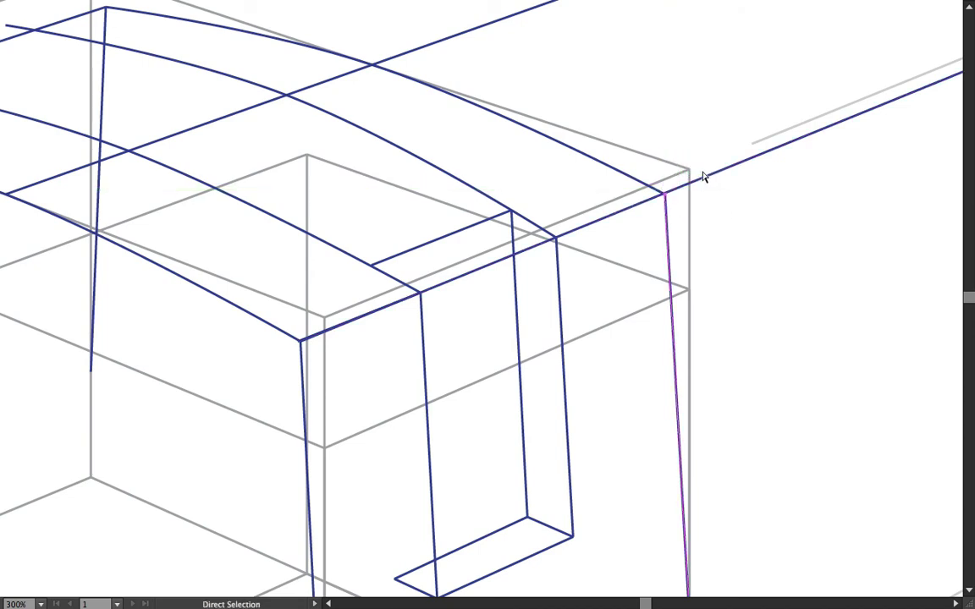
pyautogui.click(435, 48)
pyautogui.press('Delete')
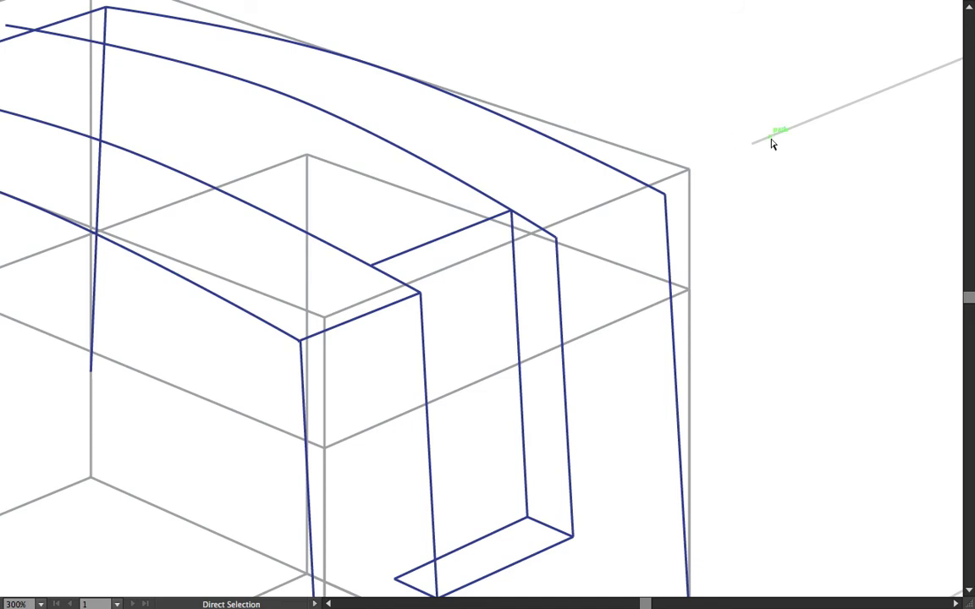
# - Add anchor points with the Pen tool on both slot arcs, just behind the slot's back top edge
pyautogui.scroll(-2, 772, 144)
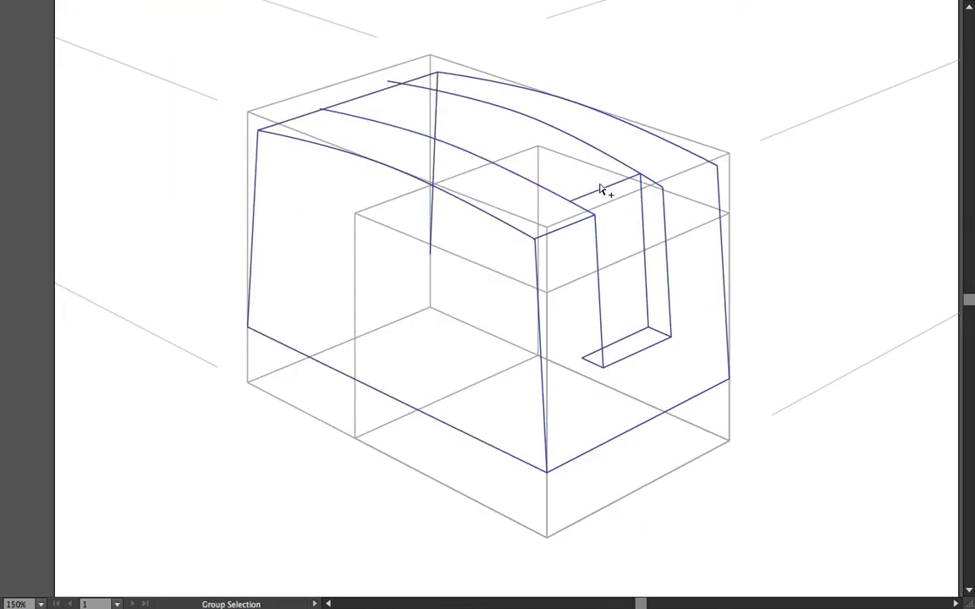
pyautogui.scroll(1, 600, 190)
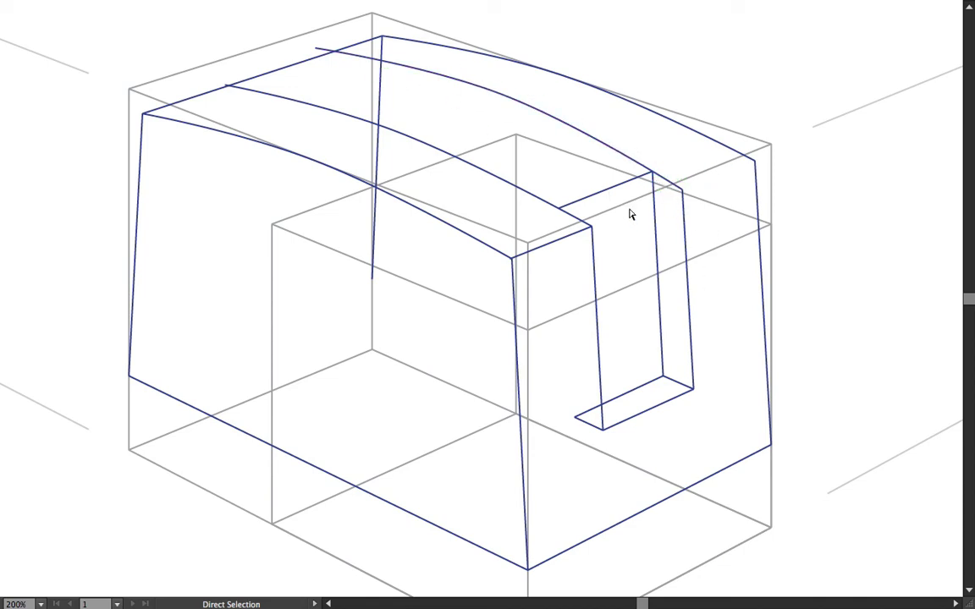
pyautogui.press('p')
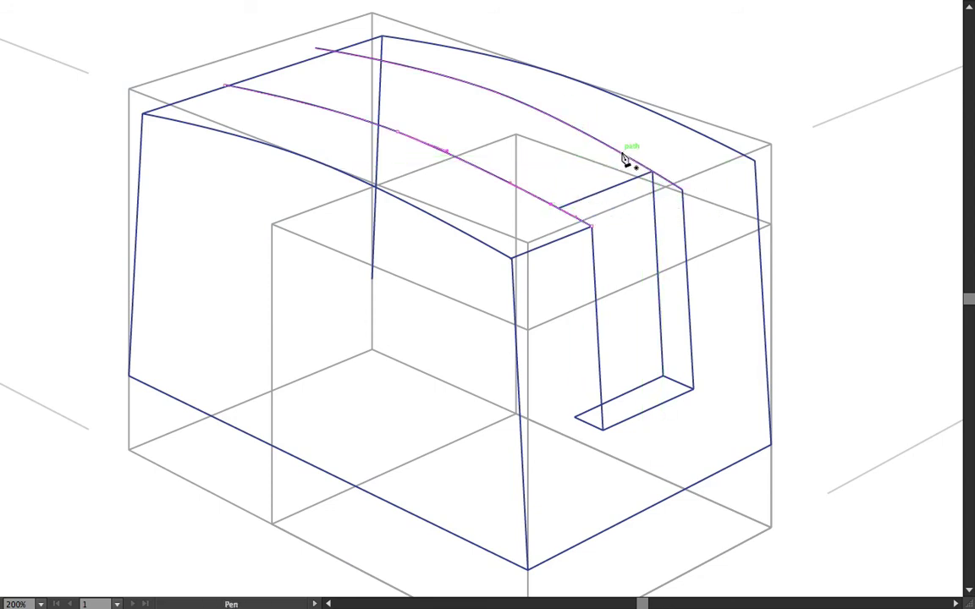
pyautogui.scroll(2, 653, 164)
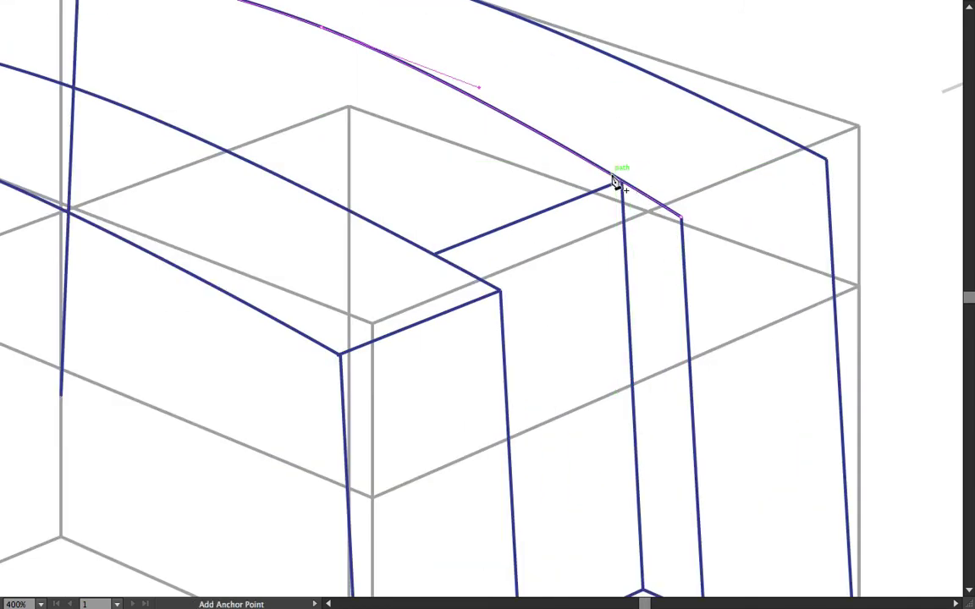
pyautogui.scroll(-1, 635, 199)
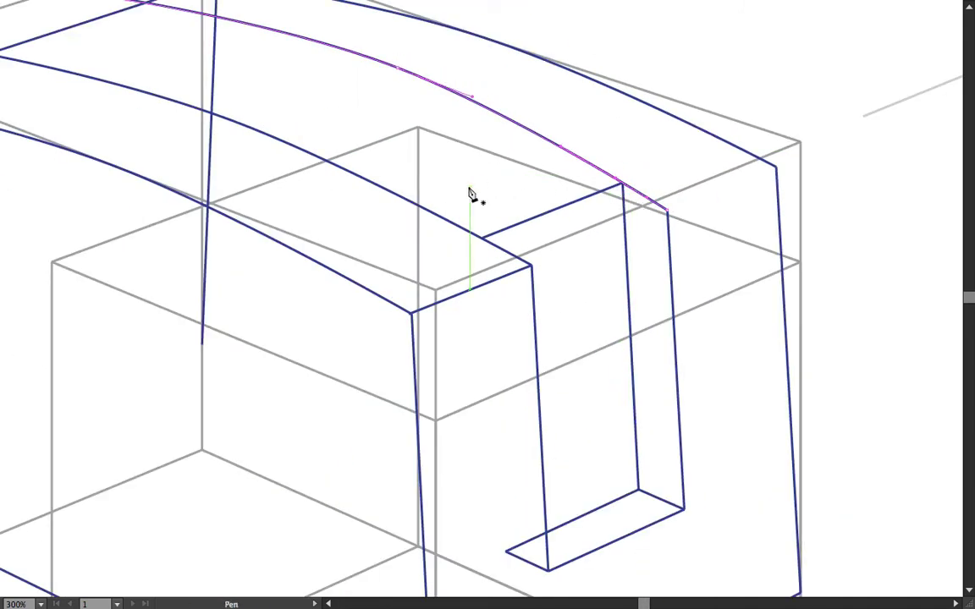
# - Delete the part of the right slot arc behind its added anchor, keeping only the short front piece
pyautogui.press('a')
pyautogui.click(413, 103)
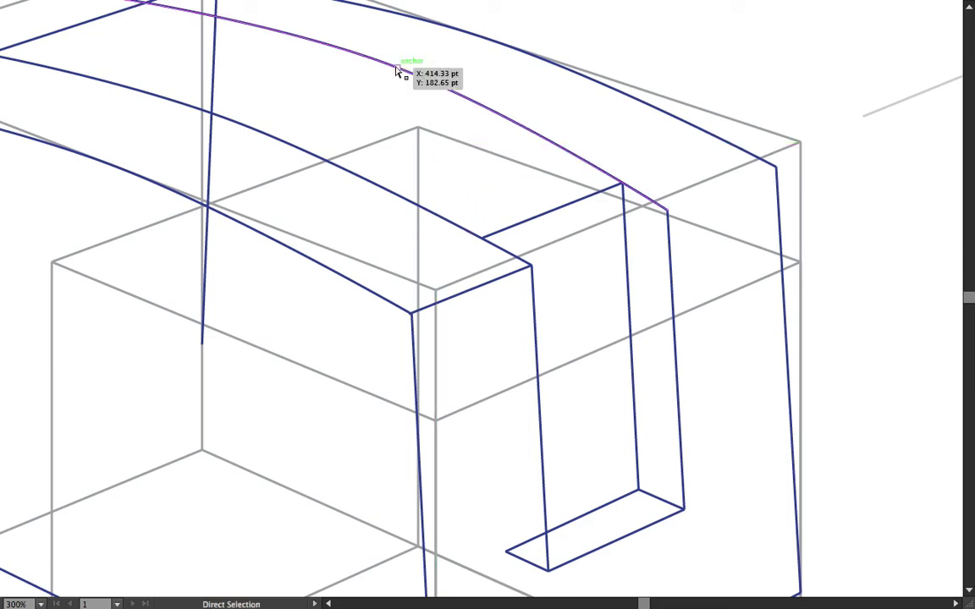
pyautogui.click(397, 67)
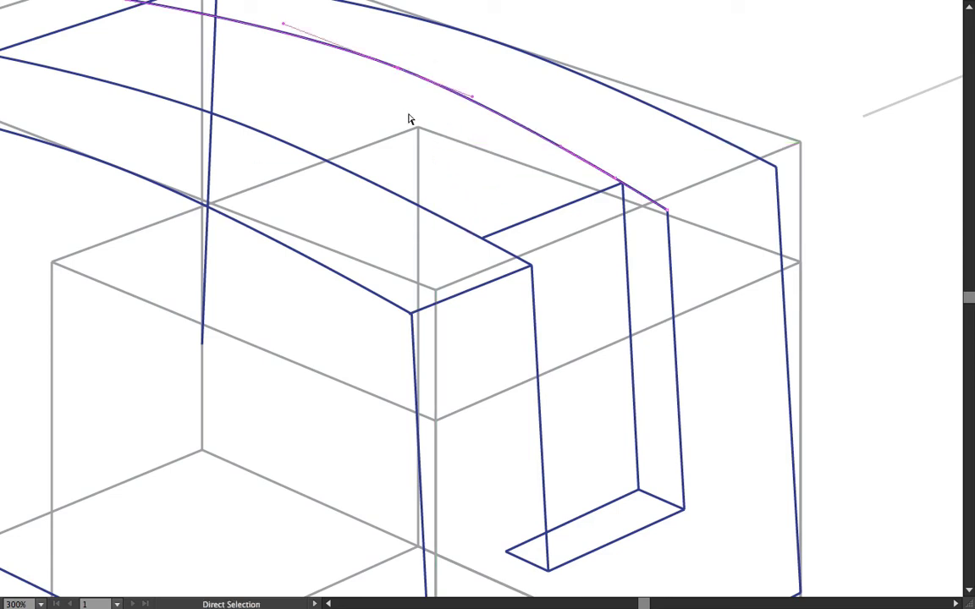
pyautogui.scroll(3, 378, 71)
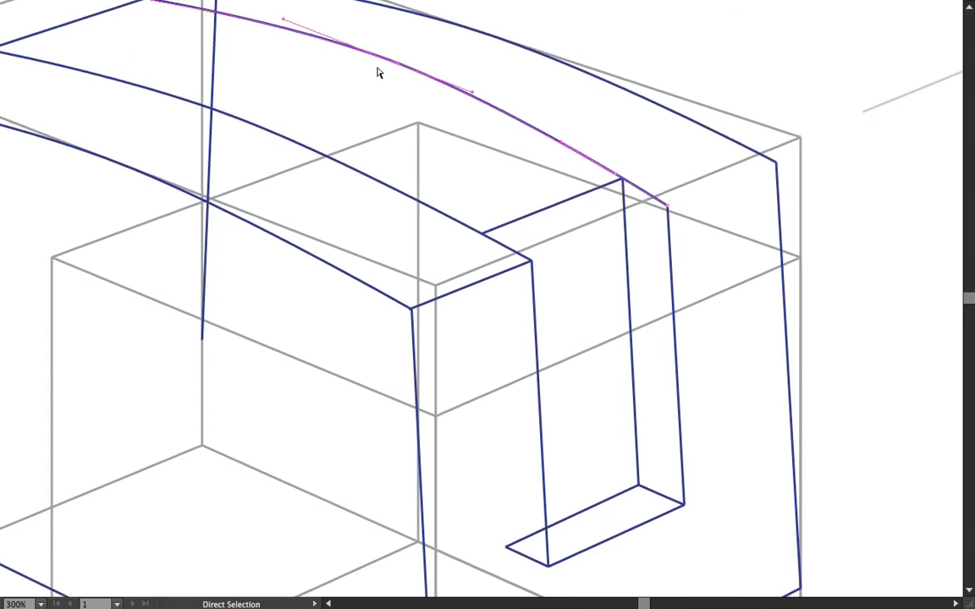
pyautogui.click(119, 57)
pyautogui.press('Delete')
# - Delete the part of the left slot arc behind its added anchor, keeping only the short front piece
pyautogui.click(140, 143)
pyautogui.scroll(-1, 141, 146)
pyautogui.moveTo(246, 165); pyautogui.dragTo(433, 198)
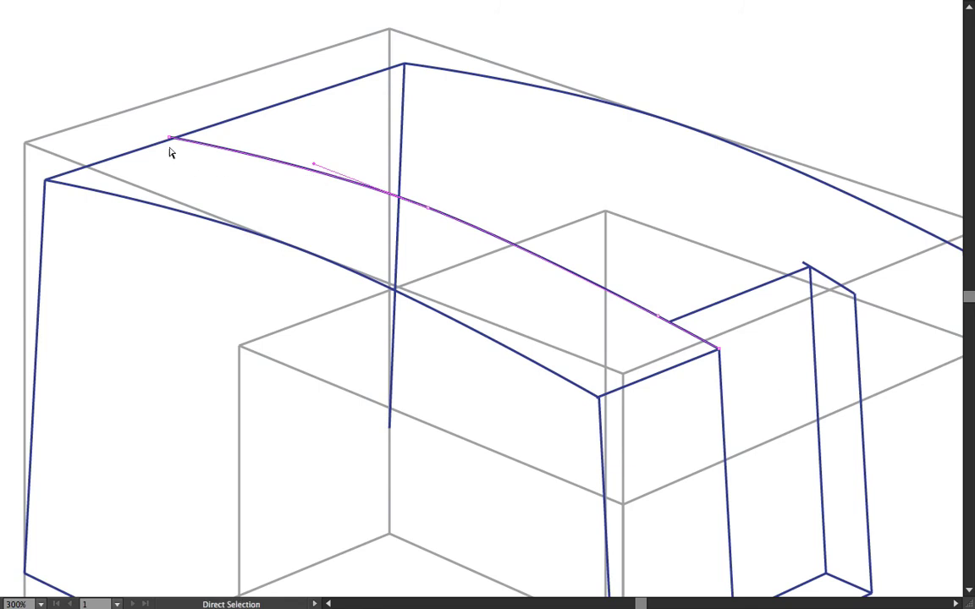
pyautogui.click(429, 213)
pyautogui.press('Delete')
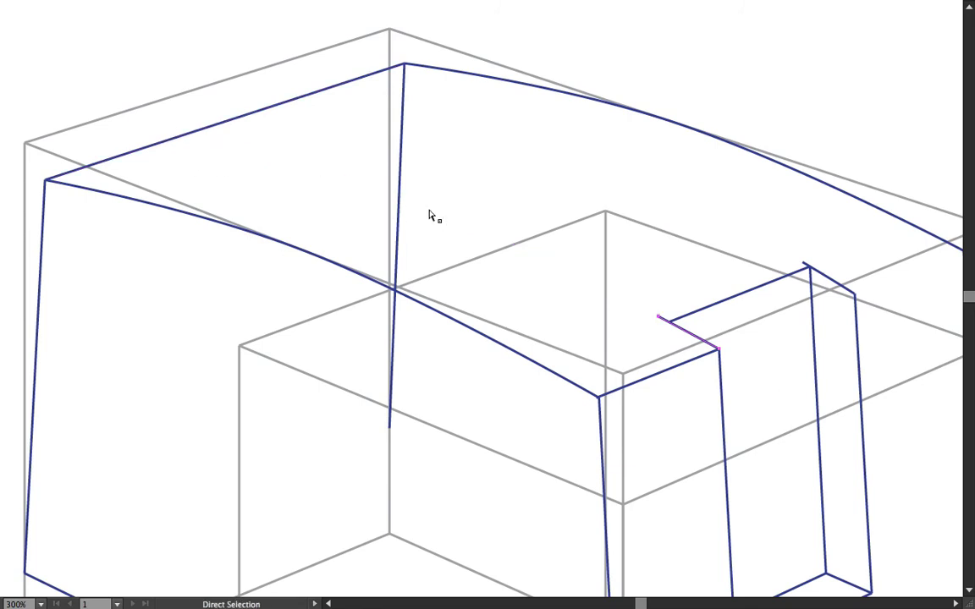
# - Draw the body's two hidden bottom edges from the left and right corners to the back corner
pyautogui.moveTo(667, 250); pyautogui.dragTo(525, 213)
pyautogui.click(662, 278)
pyautogui.moveTo(762, 389); pyautogui.dragTo(625, 340)
pyautogui.scroll(-2, 634, 339)
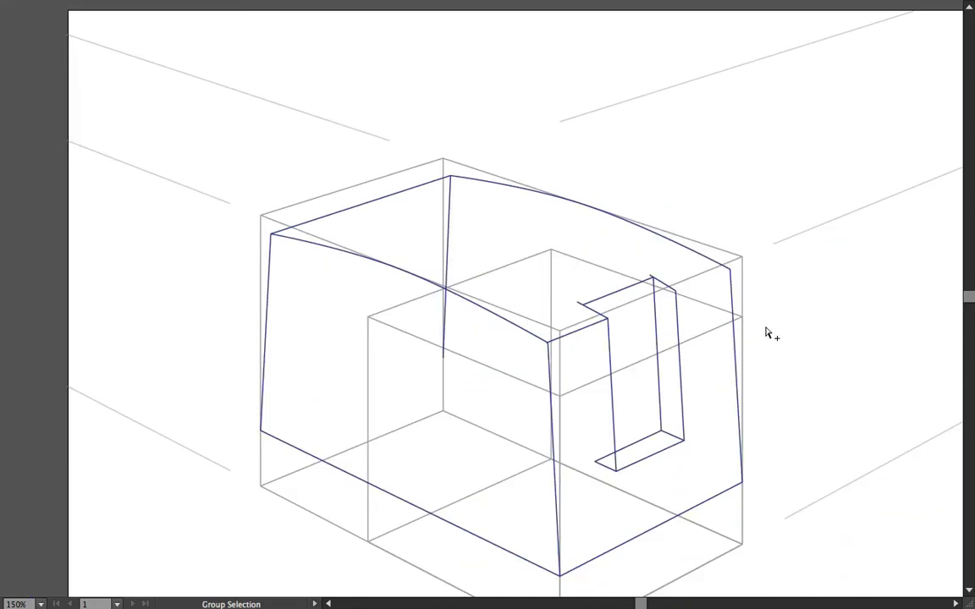
pyautogui.press('space')
pyautogui.moveTo(774, 331); pyautogui.dragTo(743, 280)
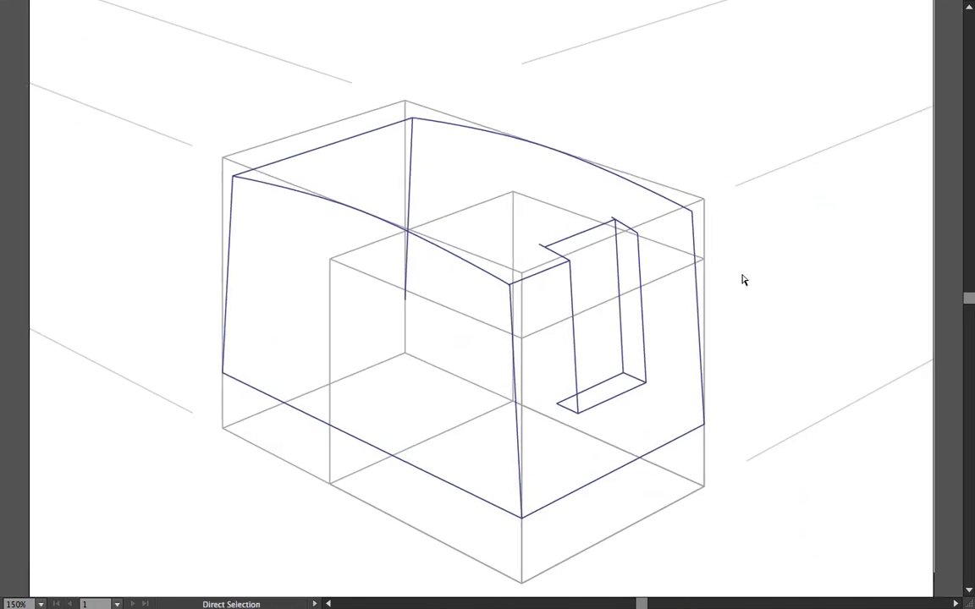
pyautogui.press('\\')
pyautogui.moveTo(222, 372); pyautogui.dragTo(704, 423)
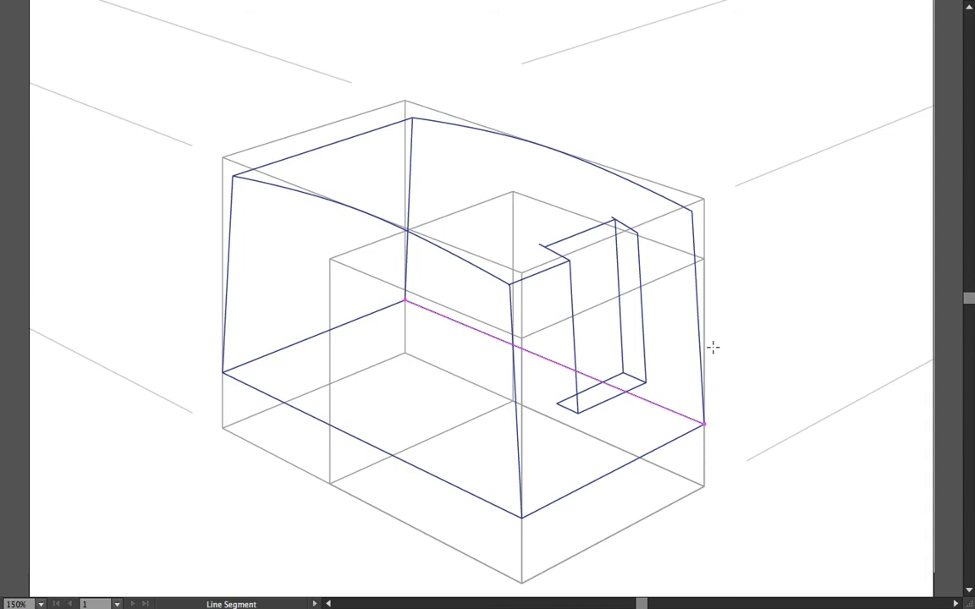
# - Redraw the slot floor's back edge so it stops at the left front edge, and delete the old edge and left stub
pyautogui.scroll(1, 696, 365)
pyautogui.moveTo(536, 405); pyautogui.dragTo(599, 376)
pyautogui.press('a')
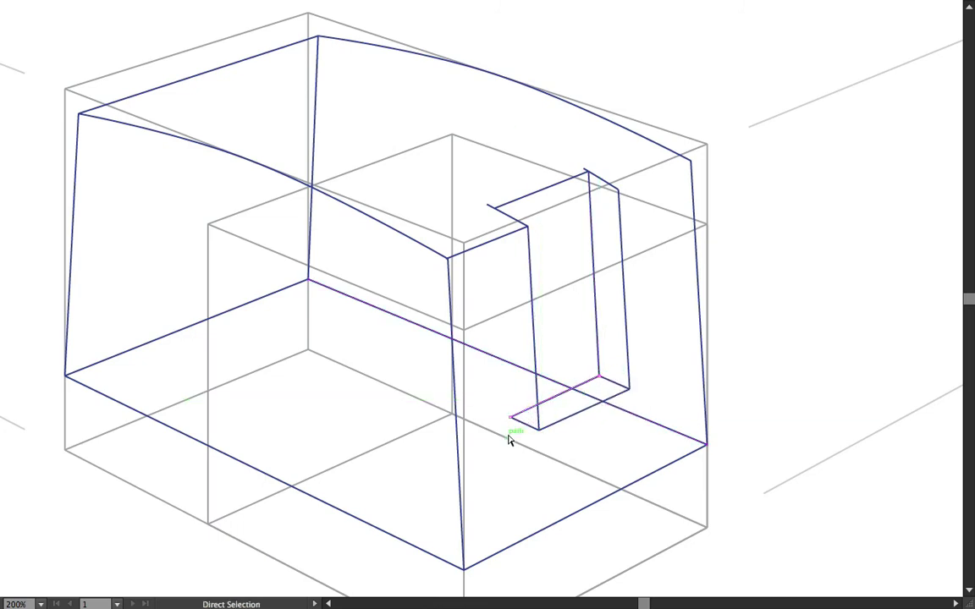
pyautogui.press('Delete')
pyautogui.click(518, 422)
pyautogui.press('Delete')
# - Snap the back ends of both short slot arcs to the slot's back top corners, and adjust the left one's curve
pyautogui.moveTo(488, 207); pyautogui.dragTo(496, 209)
pyautogui.moveTo(585, 171); pyautogui.dragTo(588, 172)
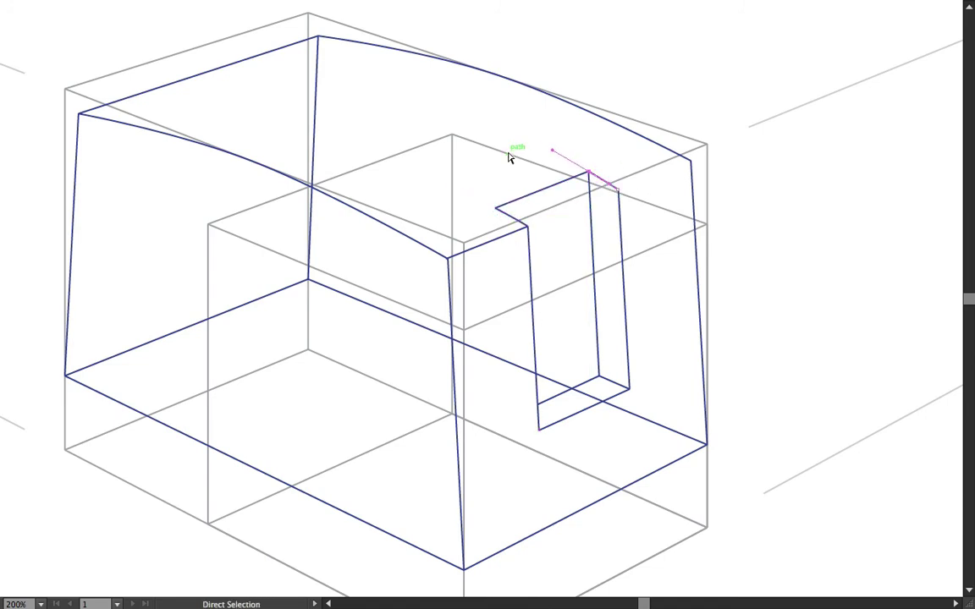
pyautogui.click(511, 217)
pyautogui.moveTo(521, 220); pyautogui.dragTo(519, 220)
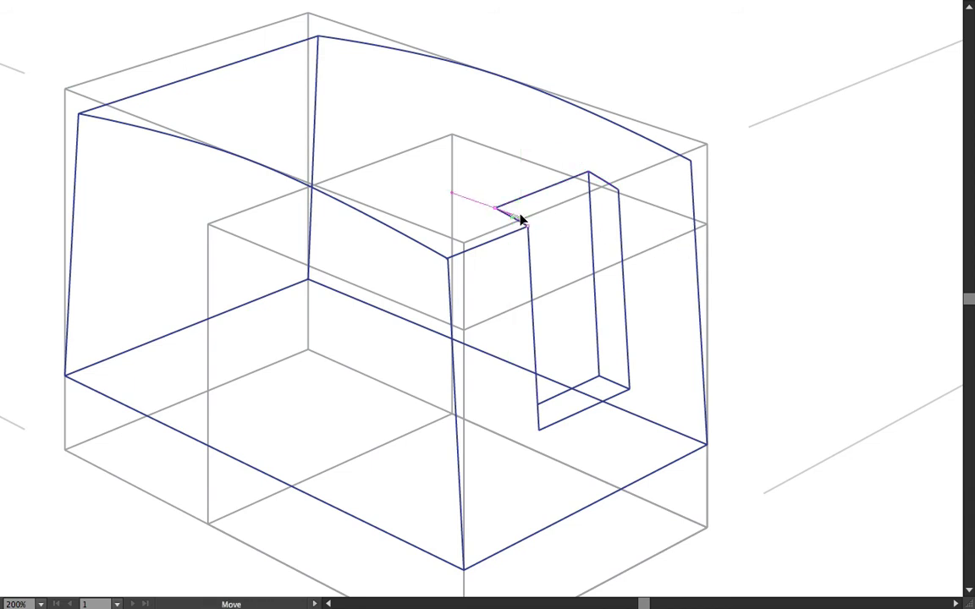
pyautogui.moveTo(520, 215); pyautogui.dragTo(520, 216)
pyautogui.click(573, 264)
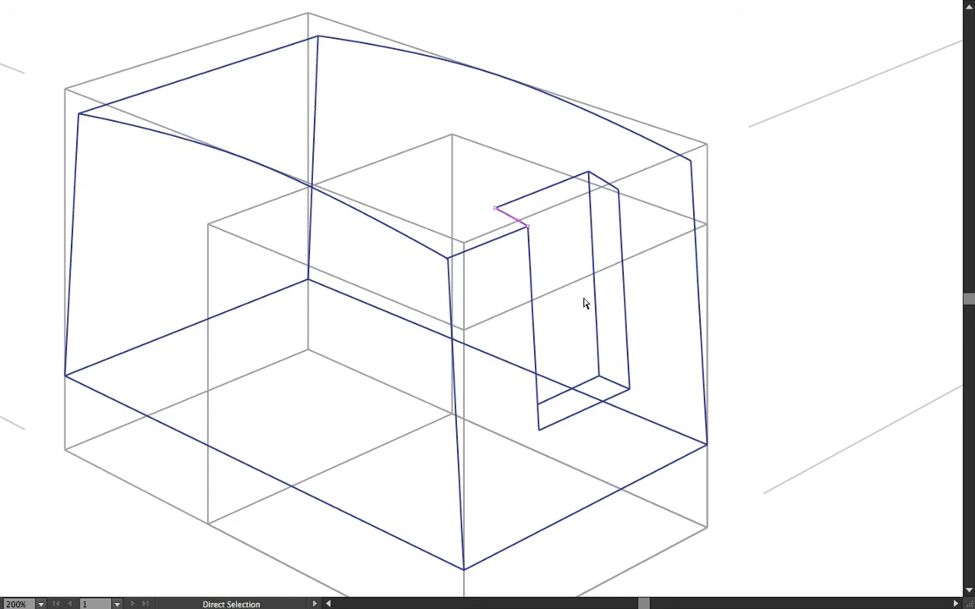
# - Draw a centre line across the crown between the two arcs and down the left side to the bottom edge
pyautogui.scroll(-1, 771, 274)
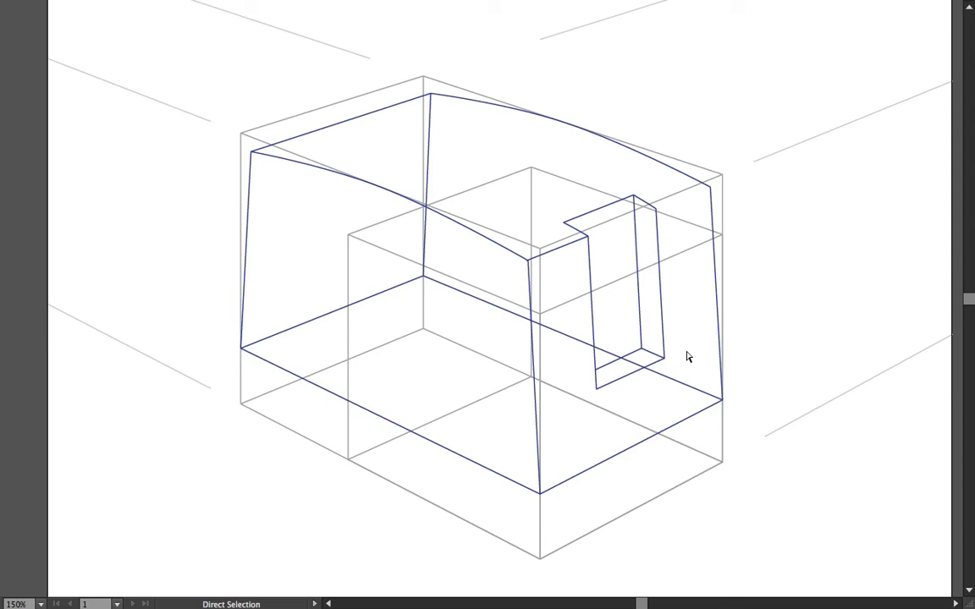
pyautogui.press('\\')
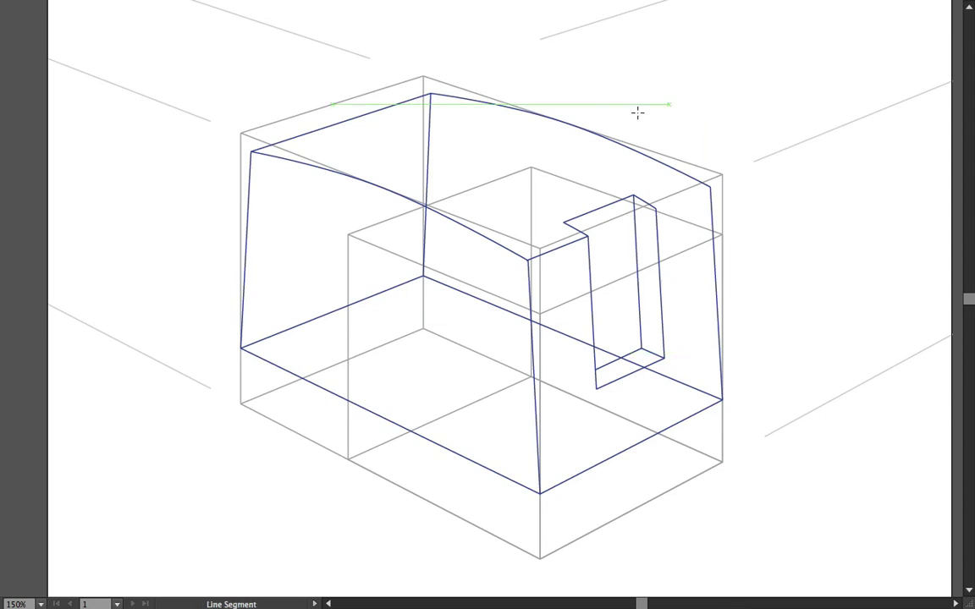
pyautogui.moveTo(561, 121)
pyautogui.mouseDown()
pyautogui.moveTo(390, 190)
pyautogui.moveTo(391, 421)
pyautogui.mouseUp()
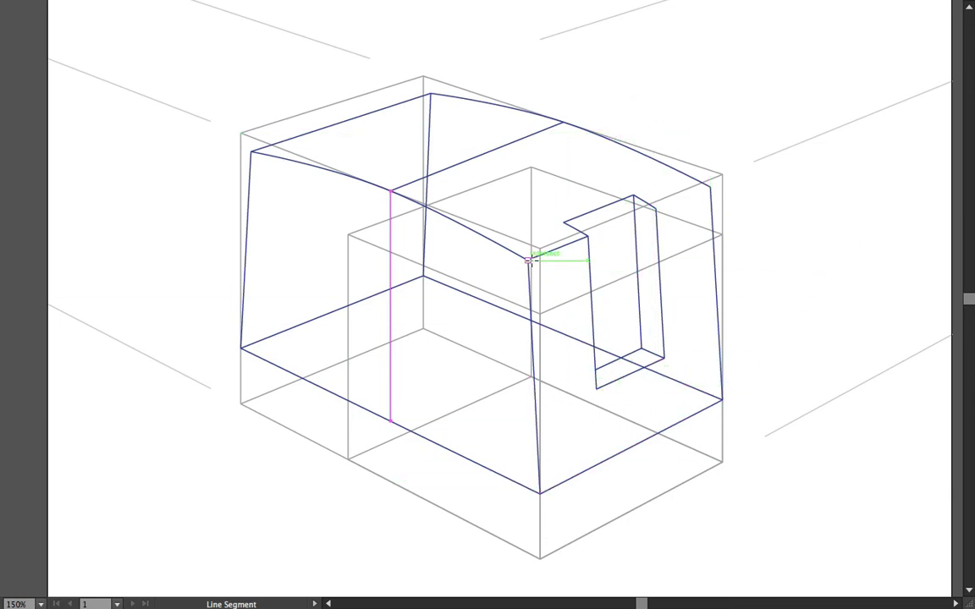
pyautogui.moveTo(528, 261); pyautogui.dragTo(656, 208)
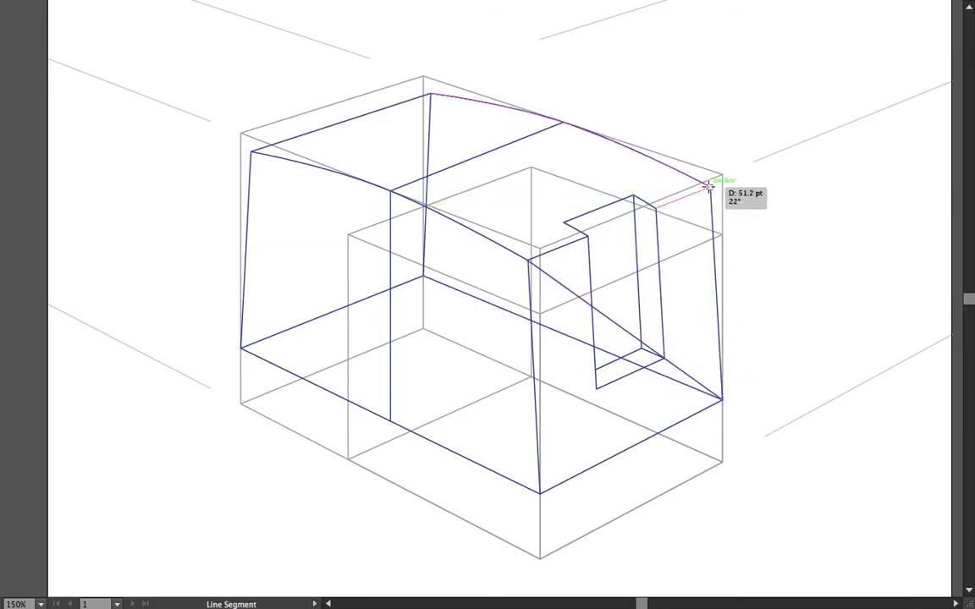
pyautogui.moveTo(709, 187)
pyautogui.mouseDown()
pyautogui.moveTo(678, 224)
pyautogui.moveTo(540, 492)
pyautogui.mouseUp()
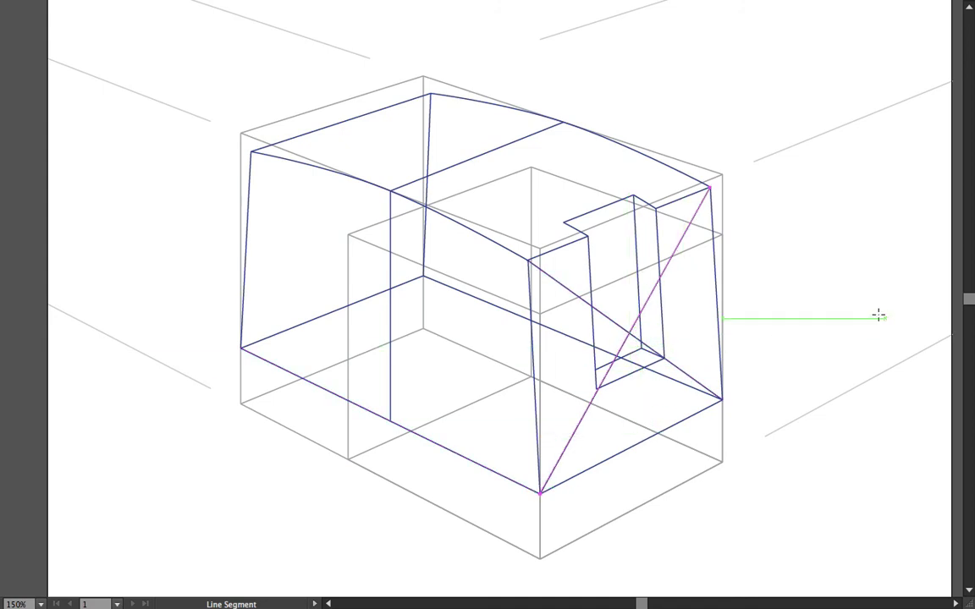
pyautogui.hotkey('ctrl', 'z')
pyautogui.hotkey('ctrl', 'z')
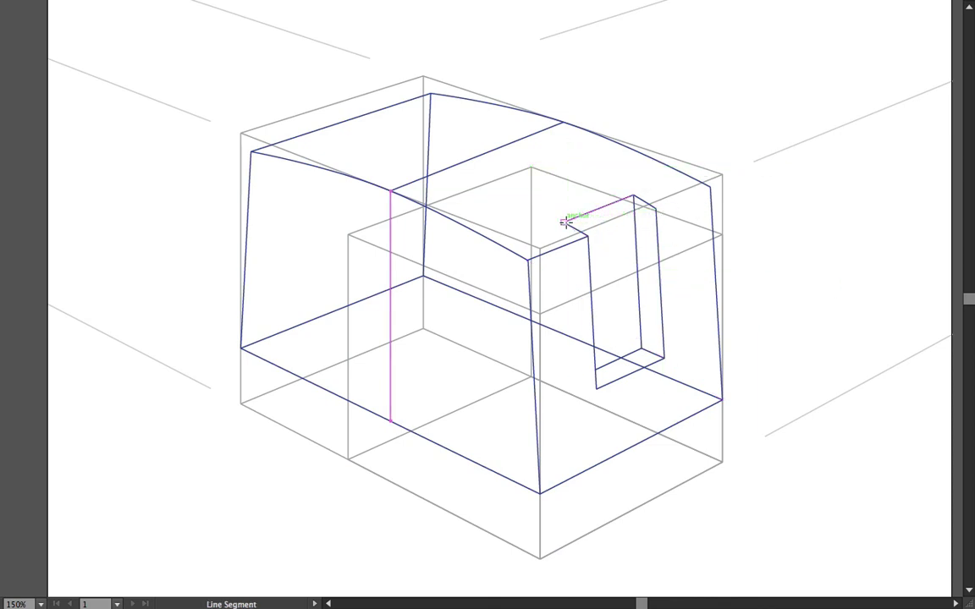
# - Draw a centre line down the slot's back face, across its floor and down the front face to the bottom edge
pyautogui.moveTo(565, 221); pyautogui.dragTo(609, 354)
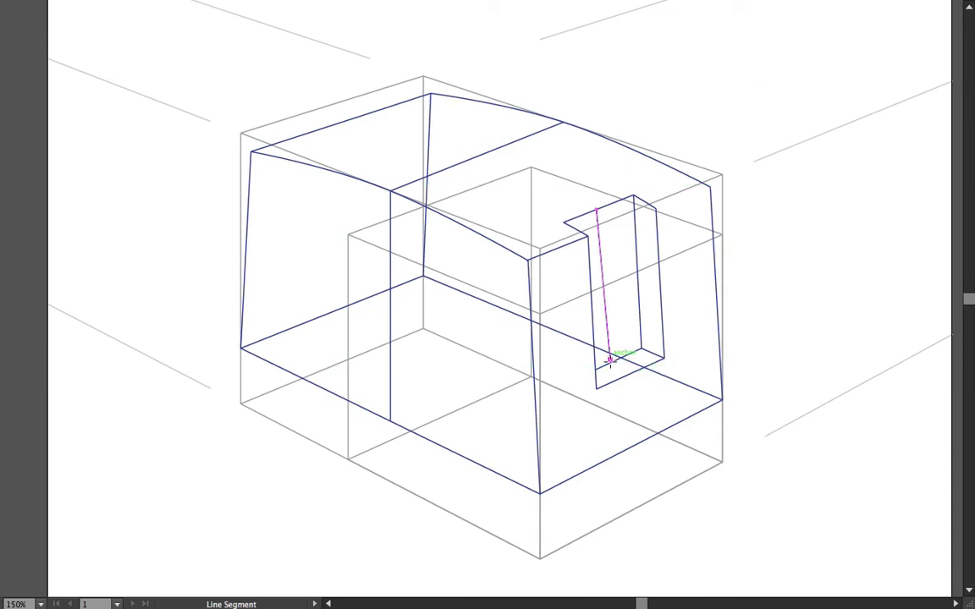
pyautogui.moveTo(609, 360); pyautogui.dragTo(636, 445)
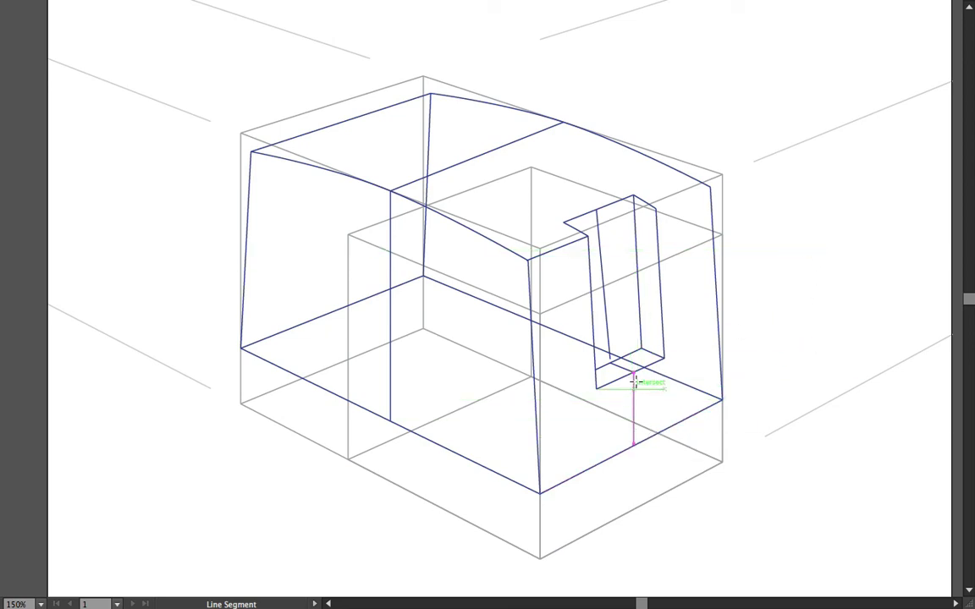
pyautogui.press('a')
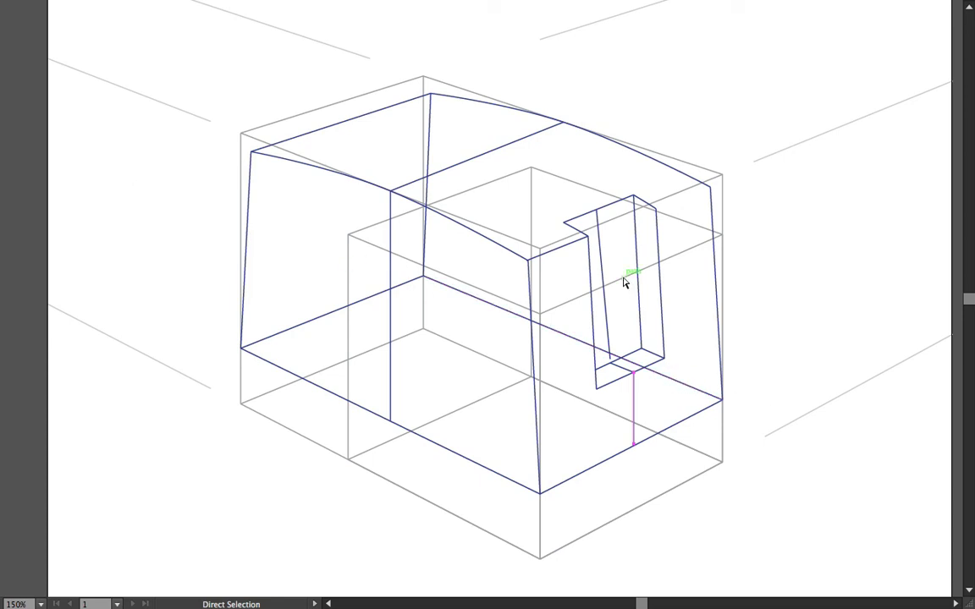
# - Adjust both ends of the slot's back-face centre line so it runs tapered from the back top edge to the floor's back edge
pyautogui.click(601, 248)
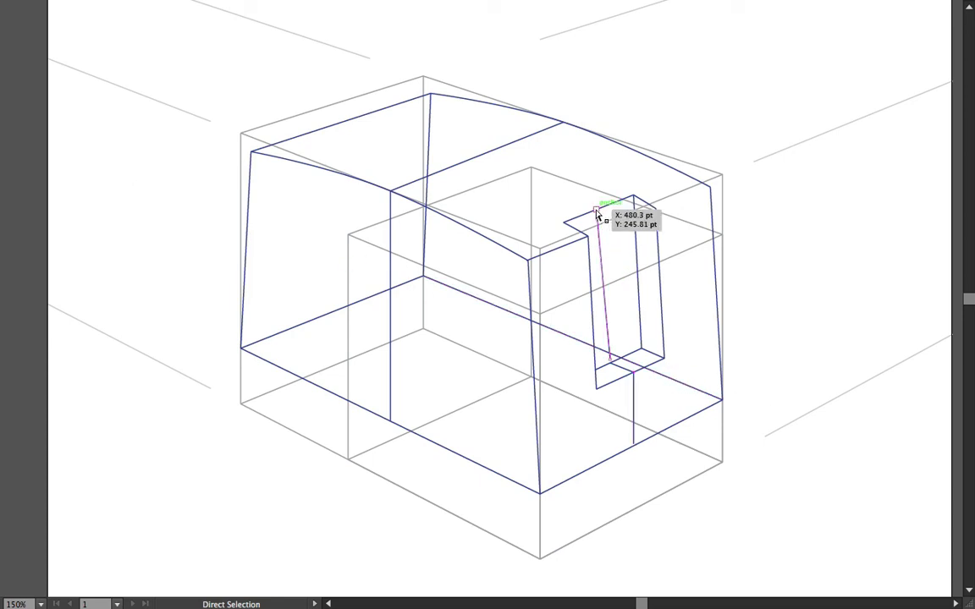
pyautogui.moveTo(596, 214); pyautogui.dragTo(597, 215)
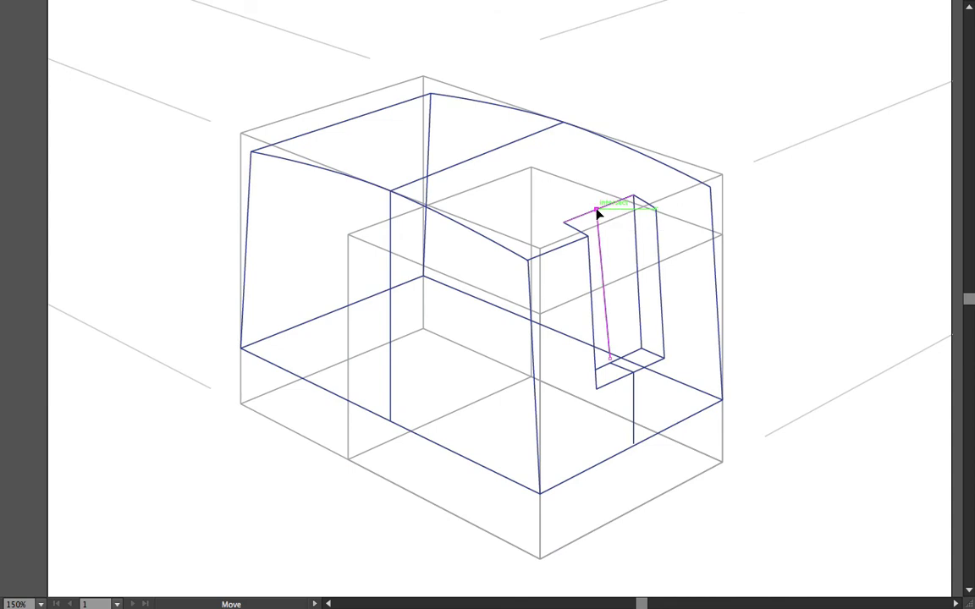
pyautogui.moveTo(610, 361); pyautogui.dragTo(610, 364)
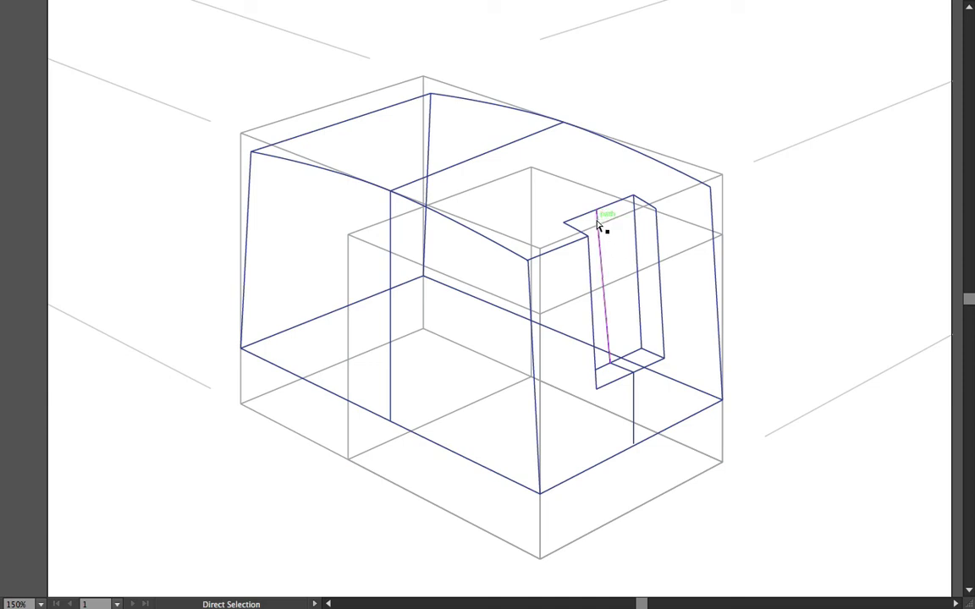
pyautogui.moveTo(598, 220); pyautogui.dragTo(616, 207)
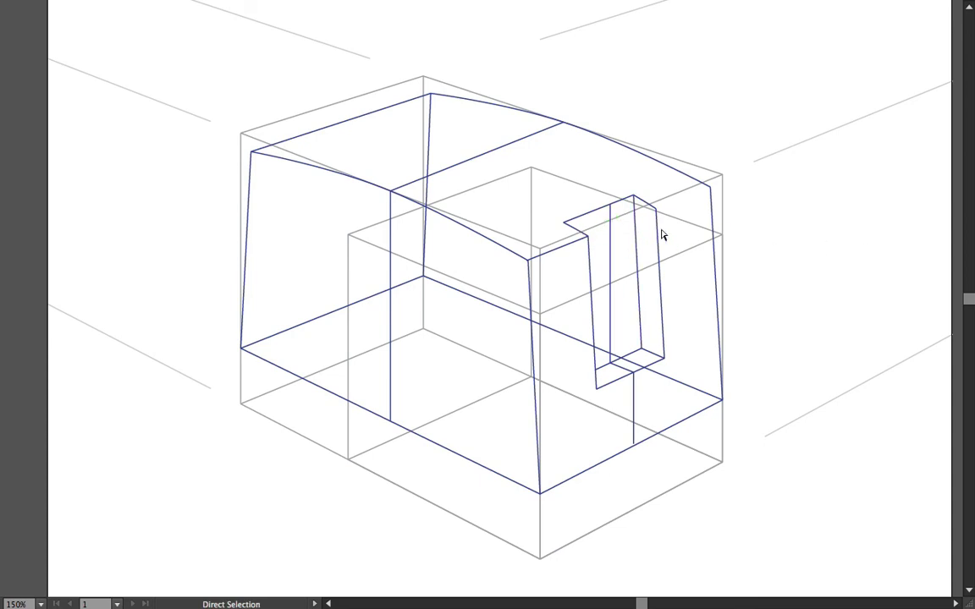
pyautogui.moveTo(615, 208); pyautogui.dragTo(603, 215)
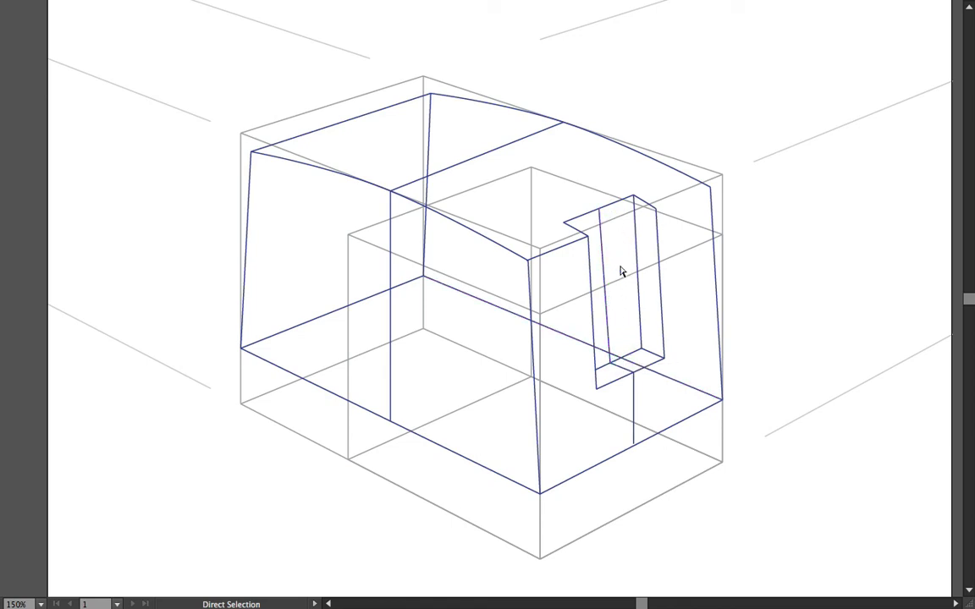
# - Copy the left side's top arc to the middle of the crown so it passes through the slot's back-face centre line
pyautogui.moveTo(480, 252); pyautogui.dragTo(481, 241)
pyautogui.press('v')
pyautogui.click(466, 255)
pyautogui.click(454, 225)
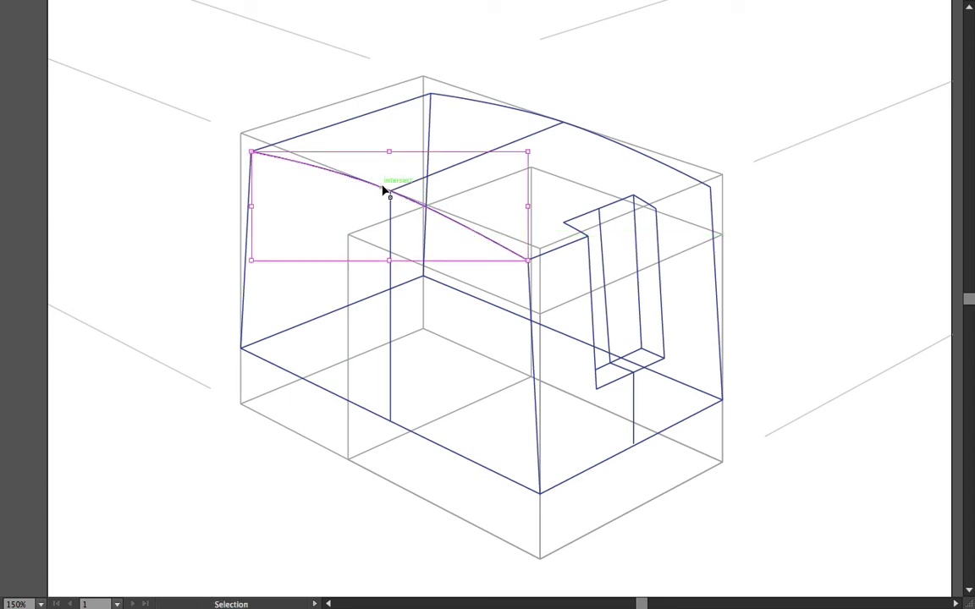
pyautogui.press('a')
pyautogui.press('v')
pyautogui.moveTo(387, 188); pyautogui.dragTo(474, 156)
pyautogui.click(717, 88)
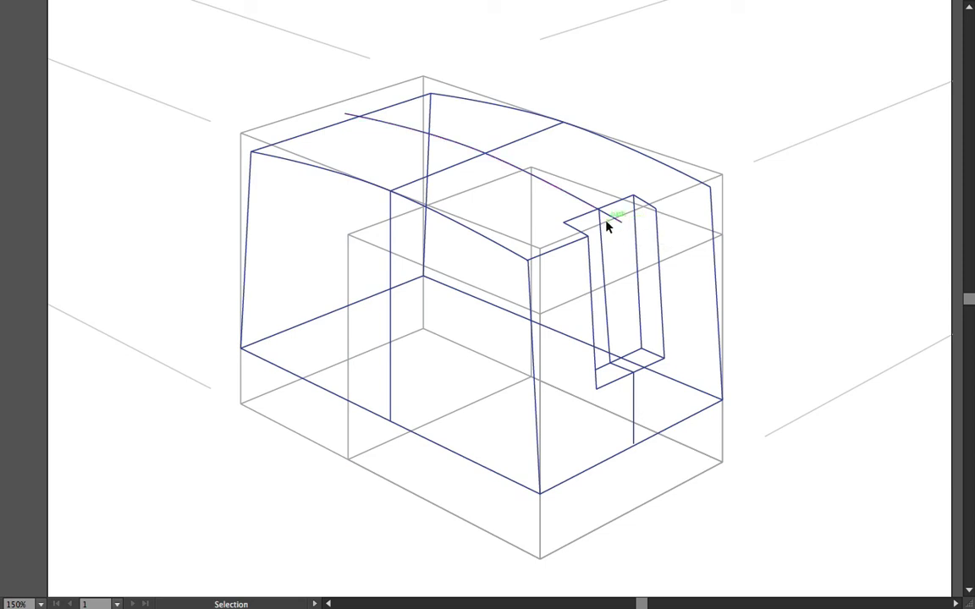
# - Fit the copied arc's ends to the rear top edge and to the top of the slot's back-face centre line
pyautogui.click(557, 192)
pyautogui.press('+')
pyautogui.press('-')
pyautogui.press('p')
pyautogui.press('+')
pyautogui.press('p')
pyautogui.press('a')
pyautogui.moveTo(603, 215); pyautogui.dragTo(600, 211)
pyautogui.press('v')
pyautogui.press('a')
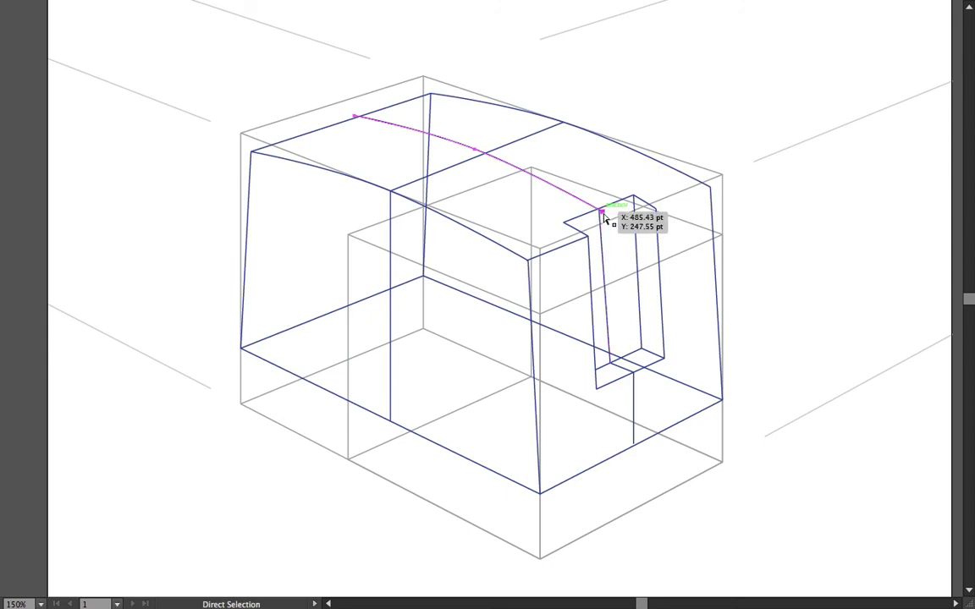
pyautogui.moveTo(603, 215); pyautogui.dragTo(605, 211)
pyautogui.moveTo(356, 120); pyautogui.dragTo(358, 121)
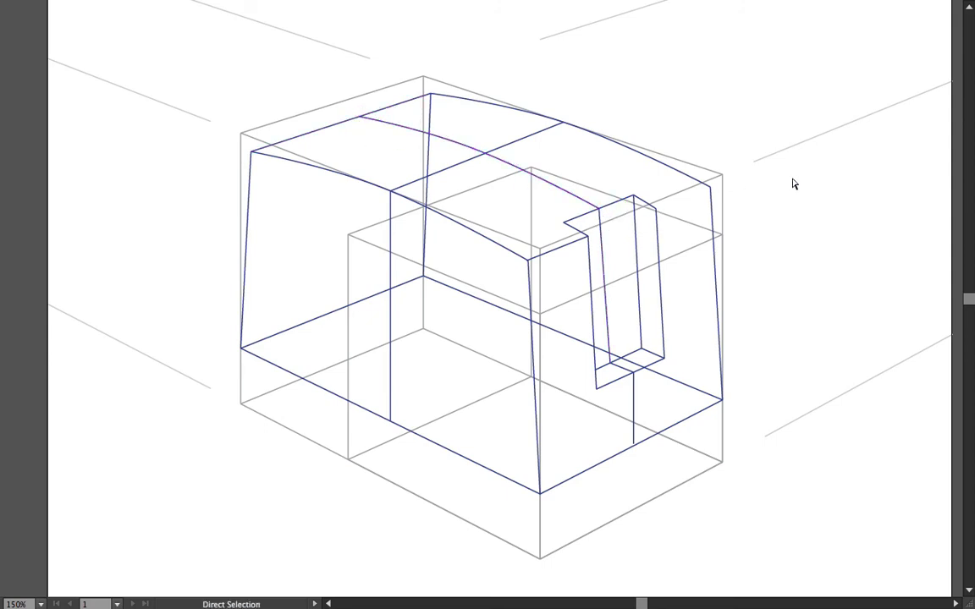
# - Set the stroke weight of all the centre lines on the crown, left side, slot and front face to 0.25 pt
pyautogui.press('v')
pyautogui.click(536, 139)
pyautogui.keyDown('shift'); pyautogui.click(454, 144); pyautogui.keyUp('shift')
pyautogui.keyDown('shift'); pyautogui.click(392, 243); pyautogui.keyUp('shift')
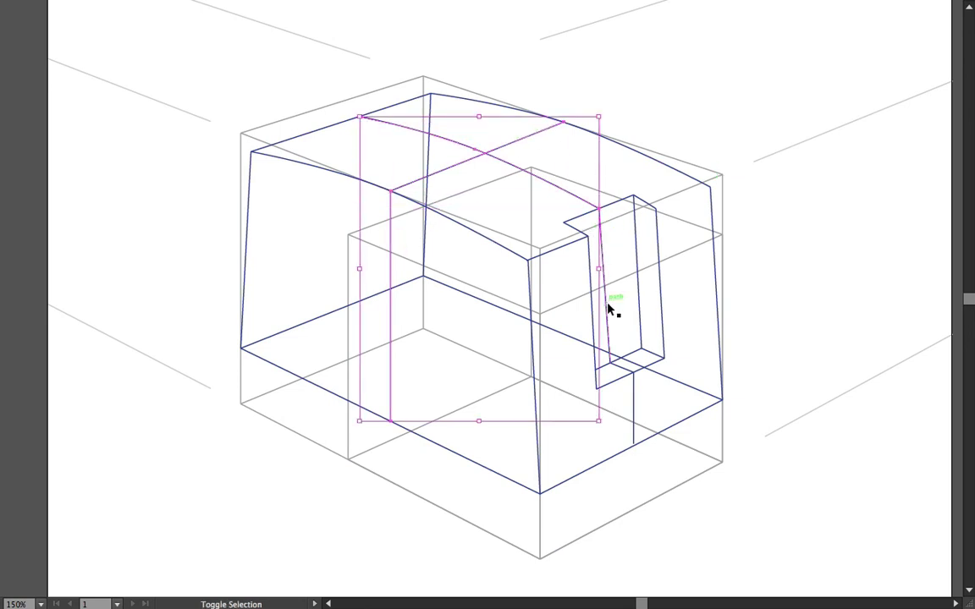
pyautogui.keyDown('shift'); pyautogui.click(629, 386); pyautogui.keyUp('shift')
pyautogui.keyDown('shift'); pyautogui.click(630, 386); pyautogui.keyUp('shift')
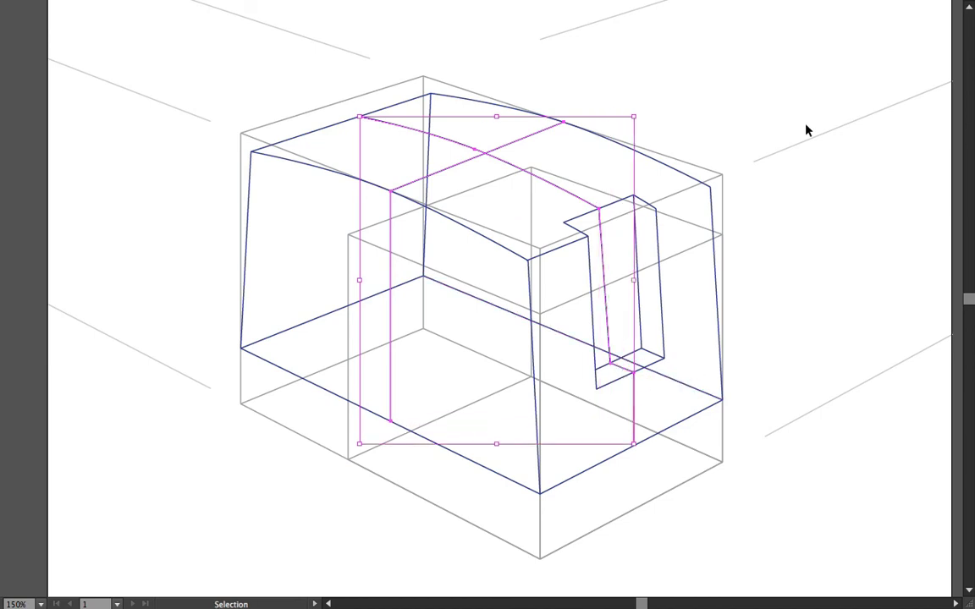
pyautogui.press('Tab')
pyautogui.click(960, 230)
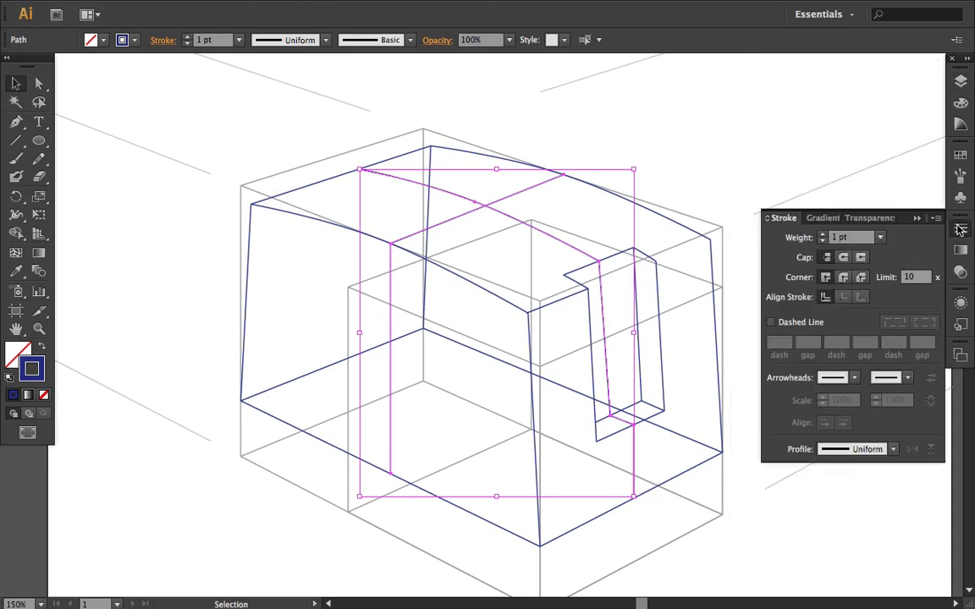
pyautogui.click(804, 239)
pyautogui.press('BackSpace')
pyautogui.write('.25')
pyautogui.press('Return')
pyautogui.click(709, 149)
pyautogui.press('Tab')
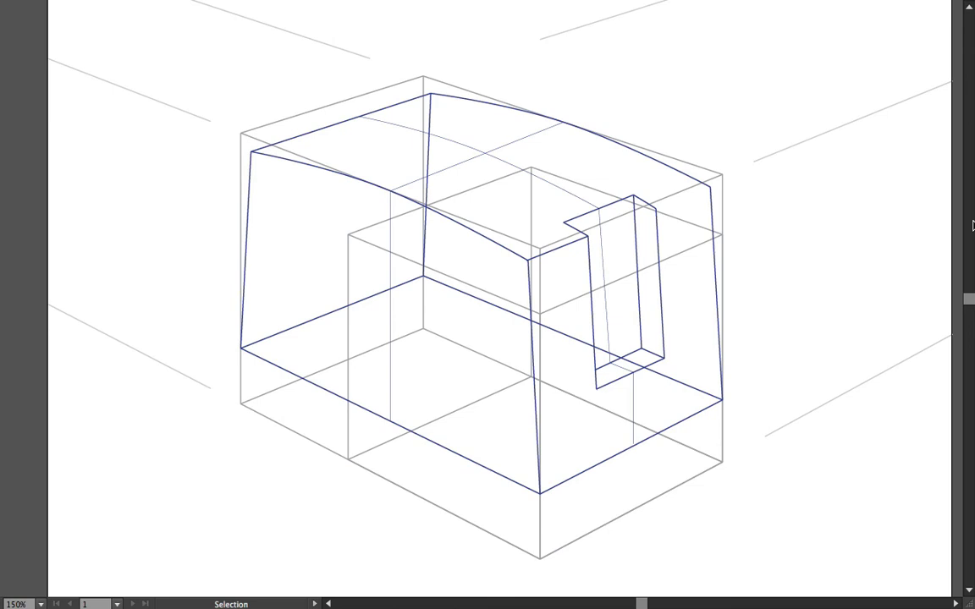
# - Hide the Cube Clean, VP and Cube Propor layers so only the product's own lines show
pyautogui.press('Tab')
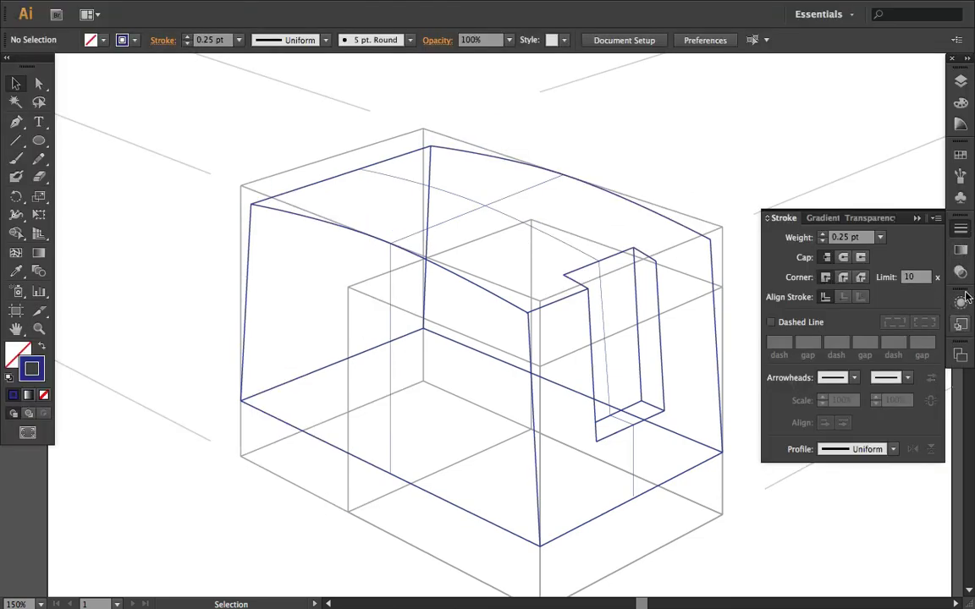
pyautogui.click(960, 82)
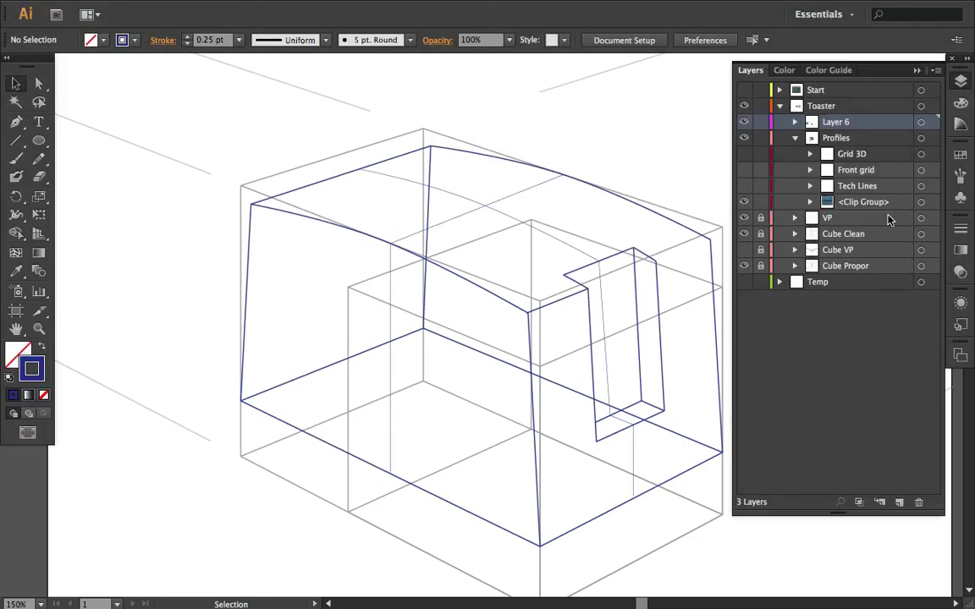
pyautogui.click(744, 235)
pyautogui.click(744, 217)
pyautogui.click(744, 265)
pyautogui.press('Tab')
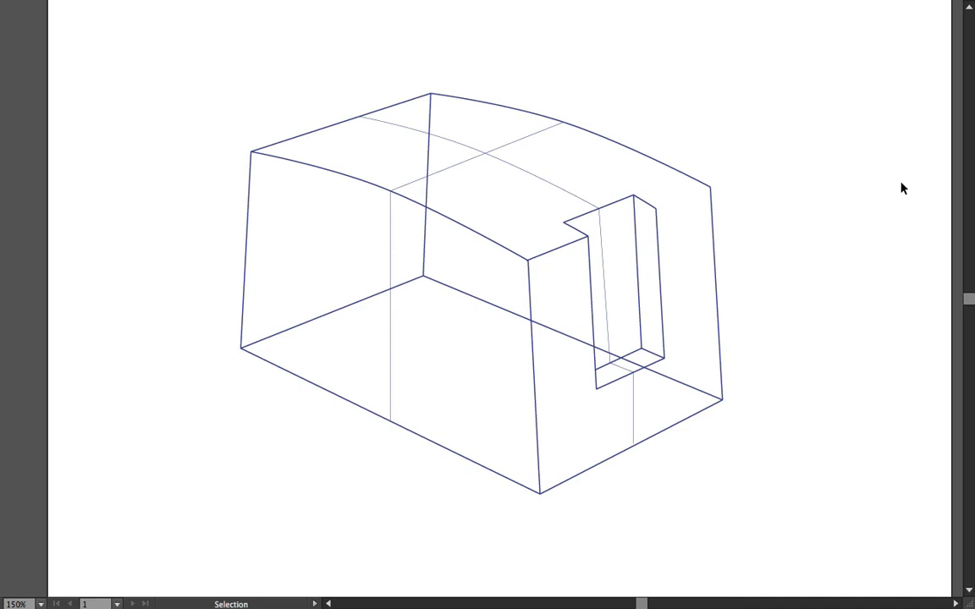
pyautogui.click(392, 345)
pyautogui.click(312, 421)
# - Copy the short front top edge and fit it between the slot's right top corner and the body's right front corner
pyautogui.press('a')
pyautogui.click(553, 255)
pyautogui.press('v')
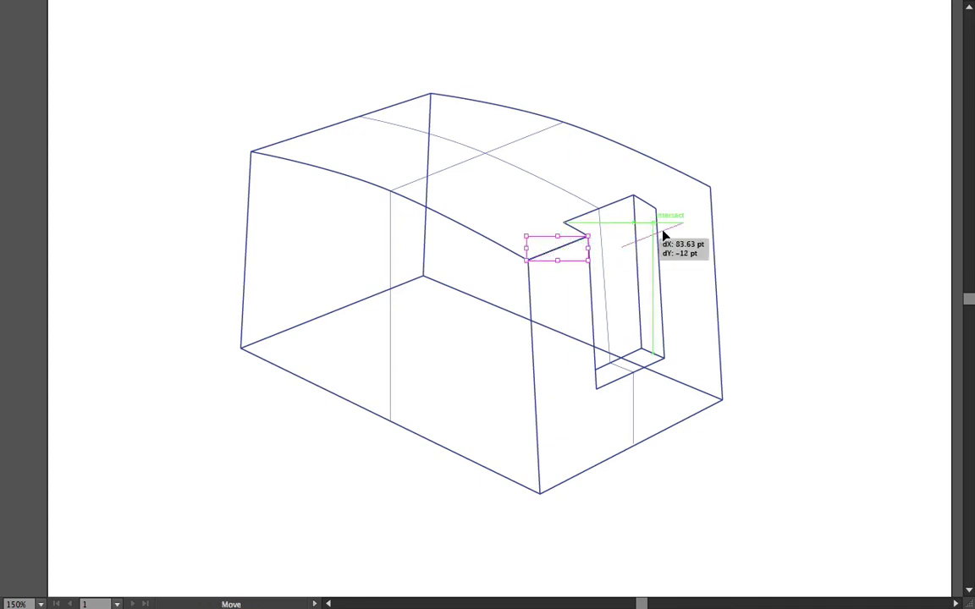
pyautogui.moveTo(665, 228)
pyautogui.mouseDown()
pyautogui.moveTo(716, 209)
pyautogui.moveTo(657, 209)
pyautogui.mouseUp()
pyautogui.moveTo(746, 198); pyautogui.dragTo(710, 187)
pyautogui.click(789, 178)
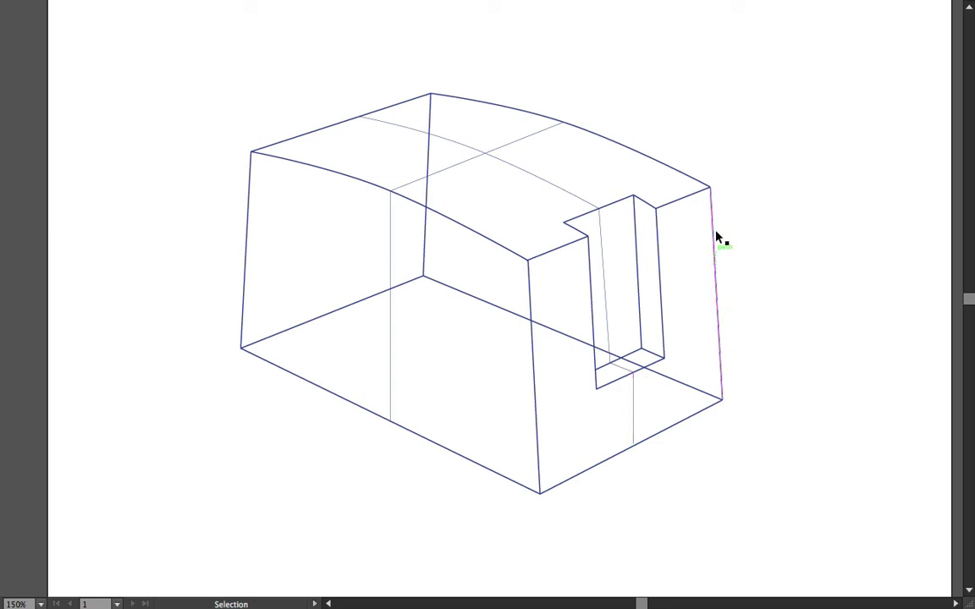
# - Shift the top end of the front face's lower centre line slightly left along the slot's front bottom edge, giving it a taper
pyautogui.press('a')
pyautogui.click(636, 378)
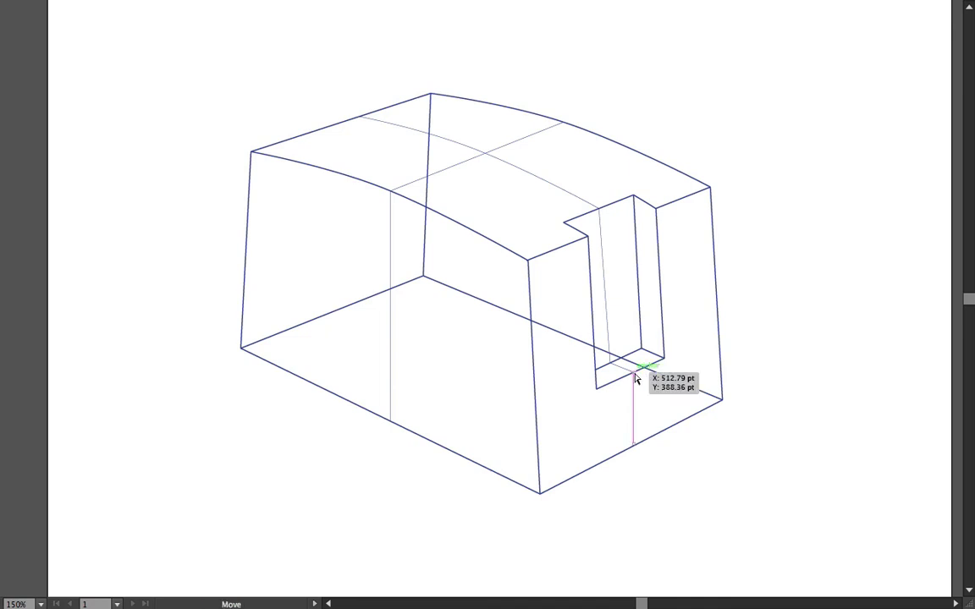
pyautogui.scroll(2, 648, 398)
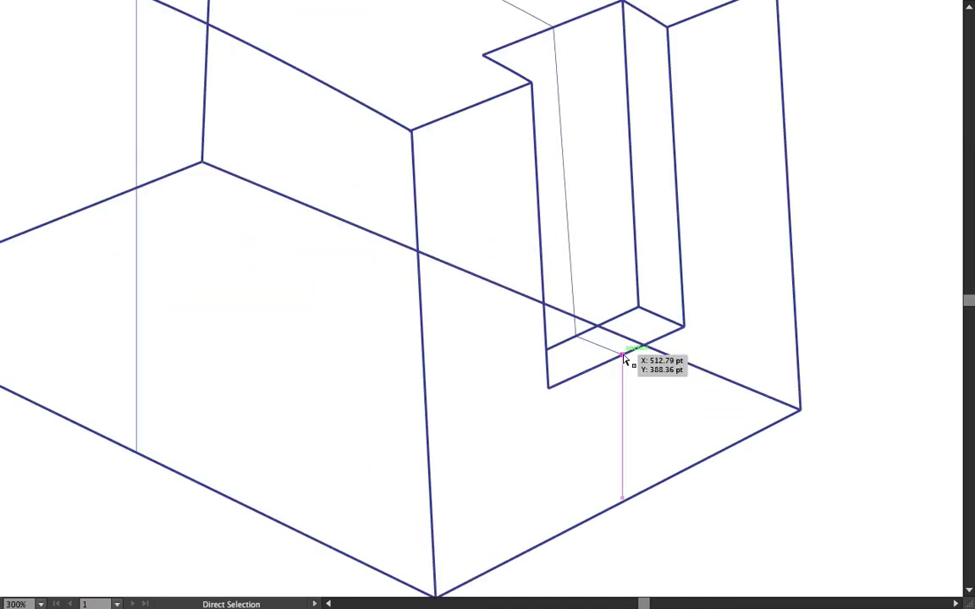
pyautogui.moveTo(624, 360); pyautogui.dragTo(622, 360)
pyautogui.click(676, 397)
pyautogui.scroll(-2, 668, 398)
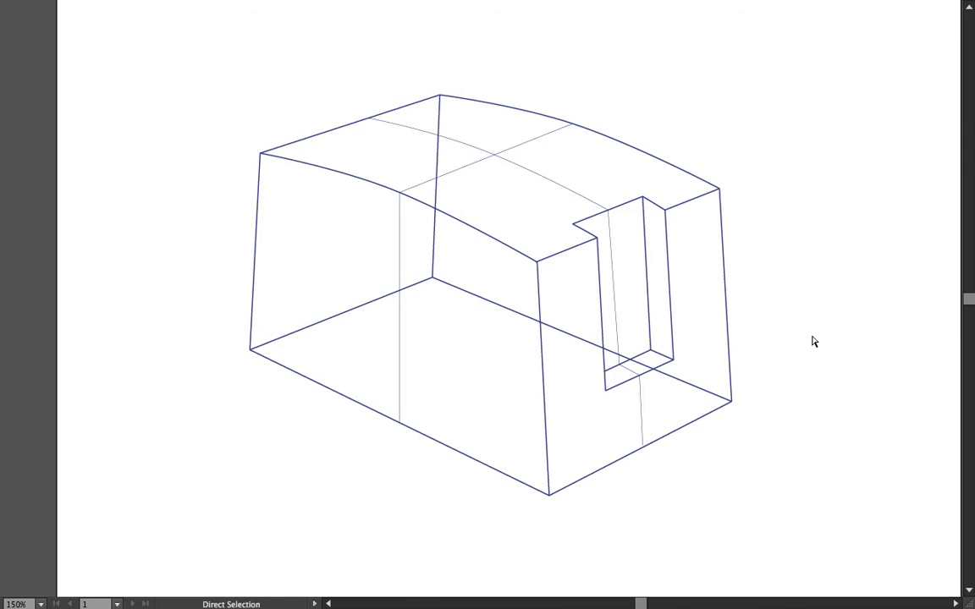
pyautogui.press('super')
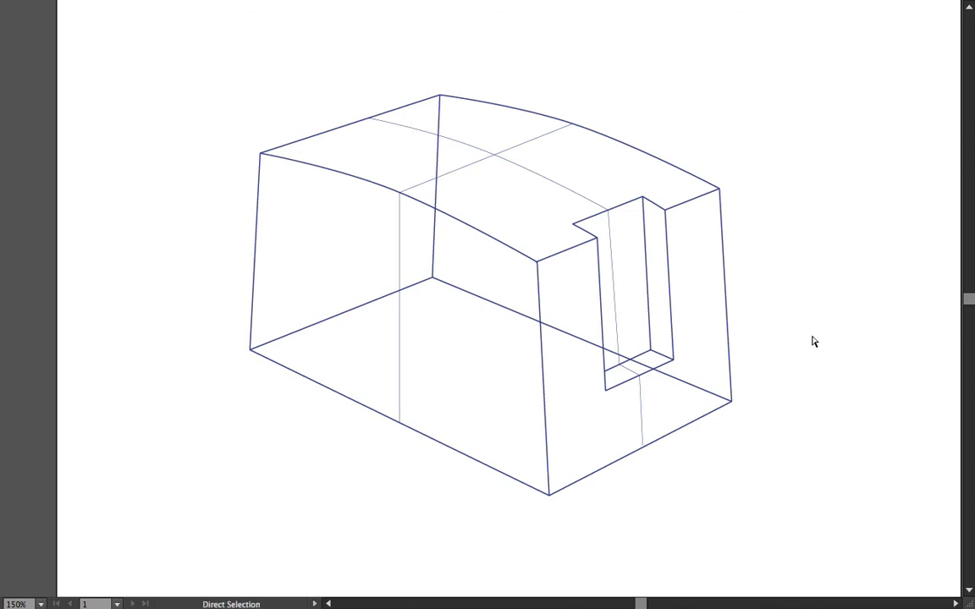